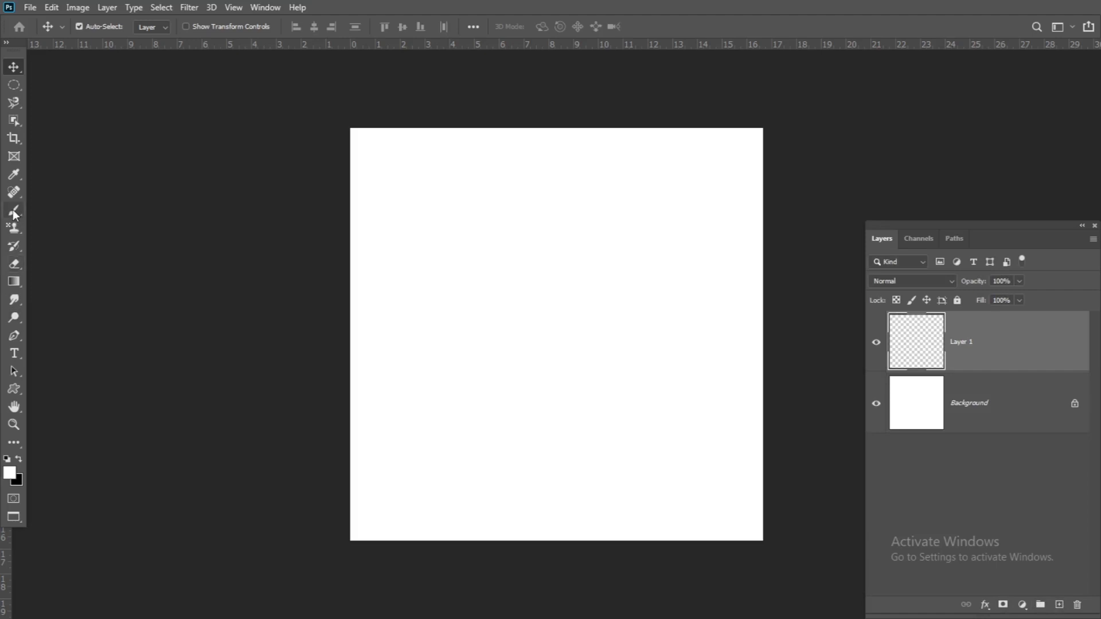
# - Select the Brush tool and set the foreground colour to bright purple #b72cff
pyautogui.click(92, 28)
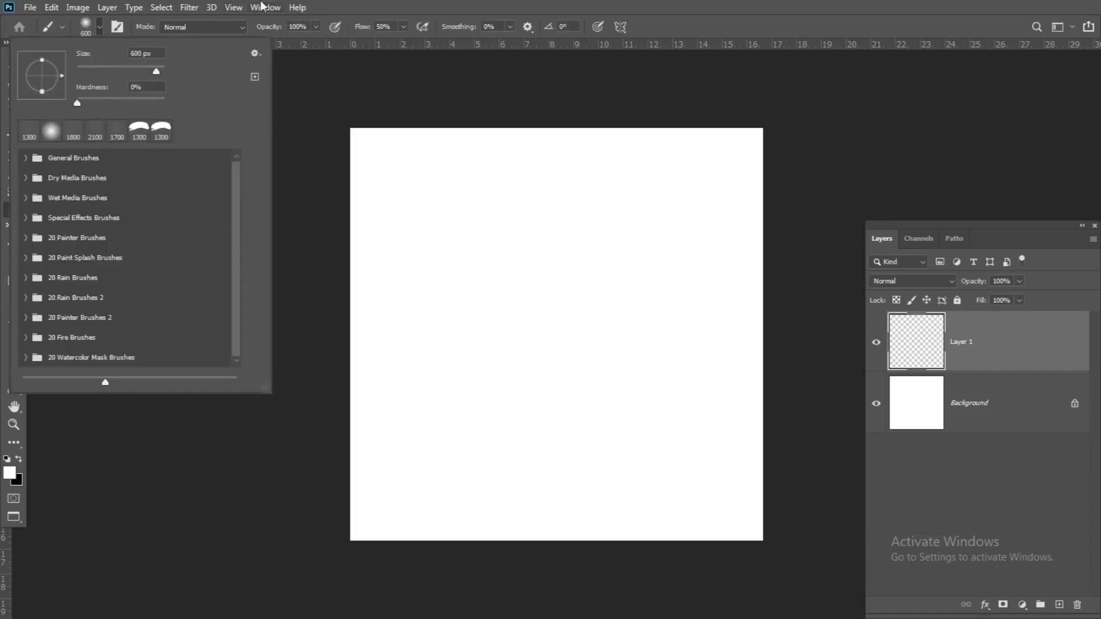
pyautogui.click(84, 23)
pyautogui.click(73, 23)
pyautogui.click(16, 476)
pyautogui.click(895, 299)
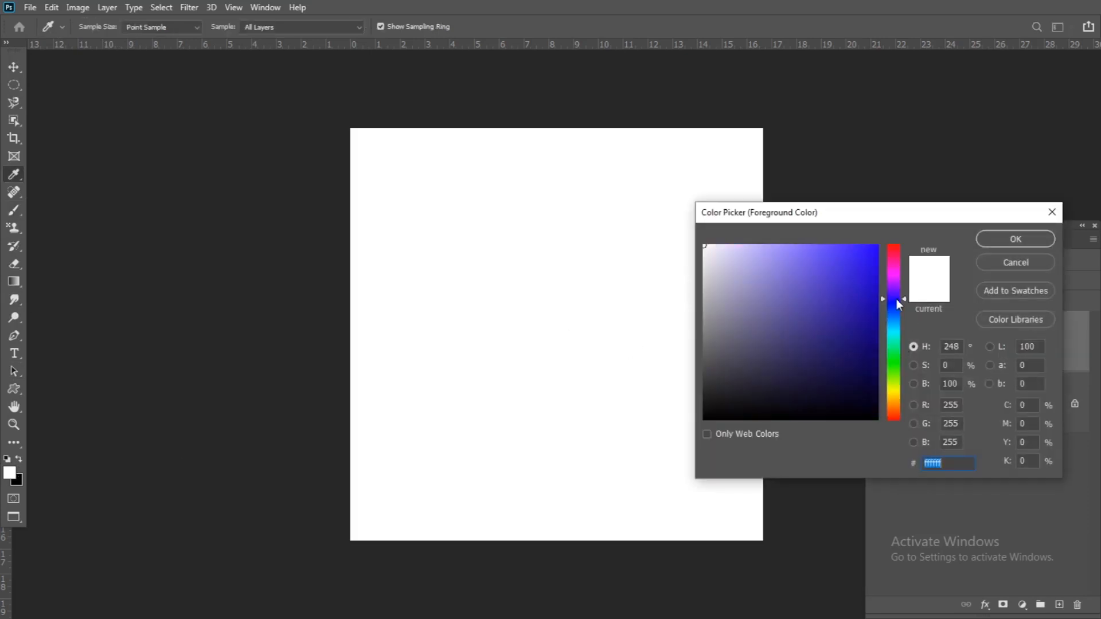
pyautogui.moveTo(901, 301)
pyautogui.mouseDown()
pyautogui.moveTo(902, 325)
pyautogui.moveTo(903, 284)
pyautogui.mouseUp()
pyautogui.moveTo(852, 283); pyautogui.dragTo(880, 269)
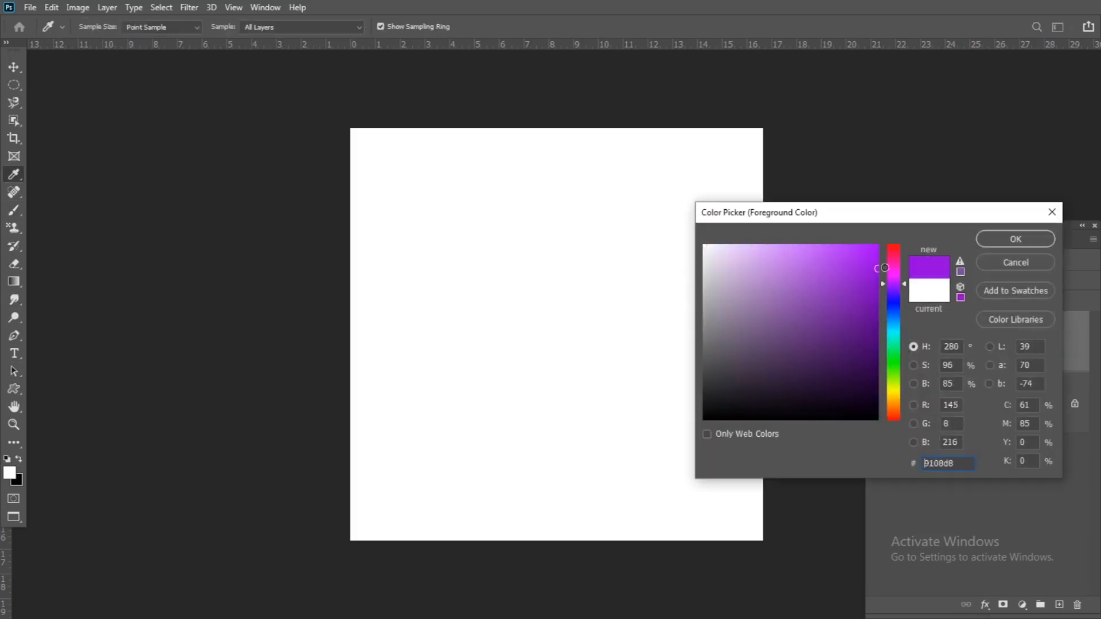
pyautogui.click(1036, 243)
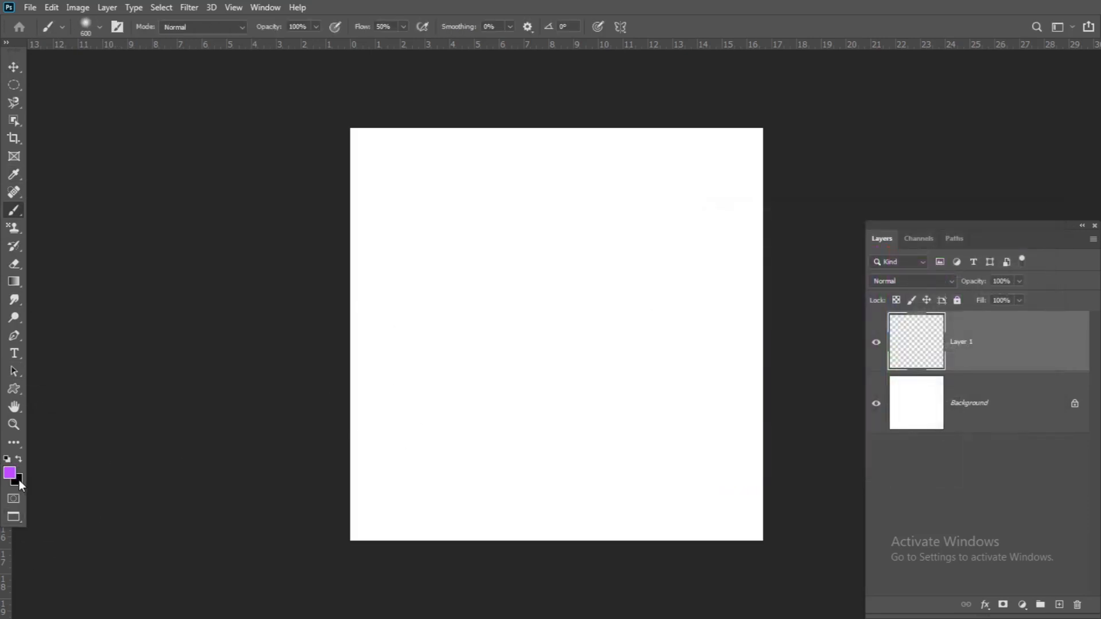
# - Set the background colour to dark purple #47006c and lighten the foreground purple
pyautogui.click(20, 482)
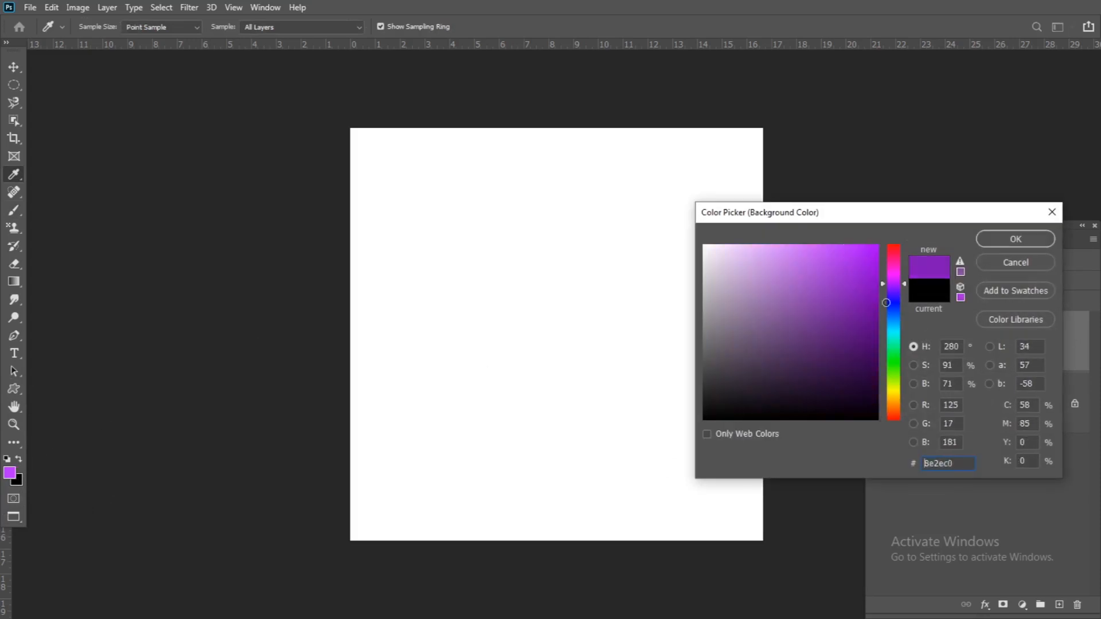
pyautogui.click(980, 243)
pyautogui.click(11, 472)
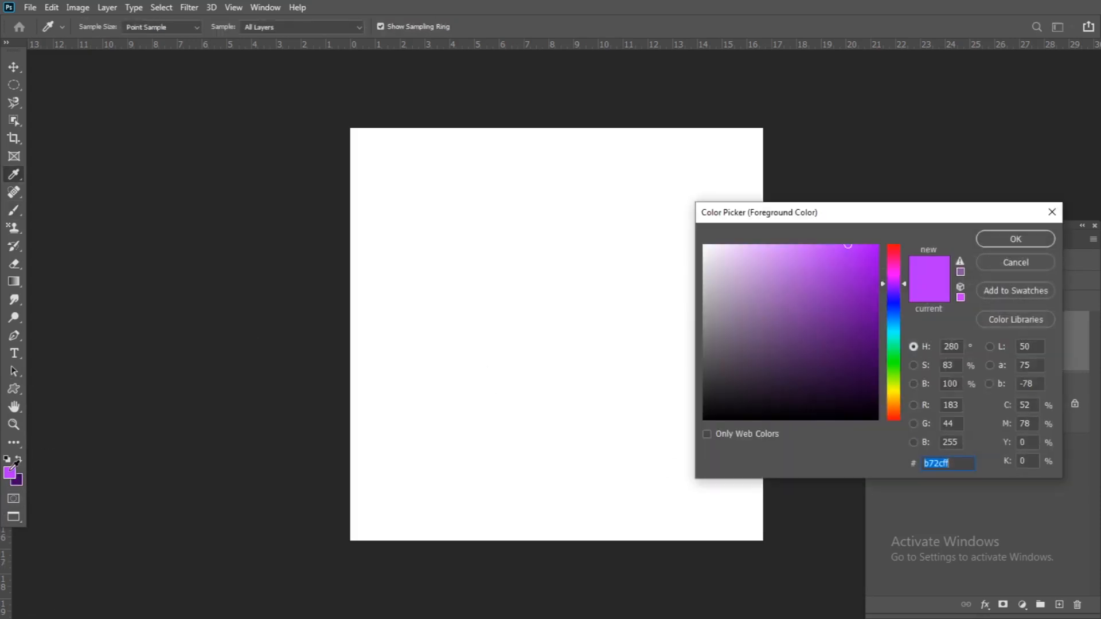
pyautogui.click(1015, 239)
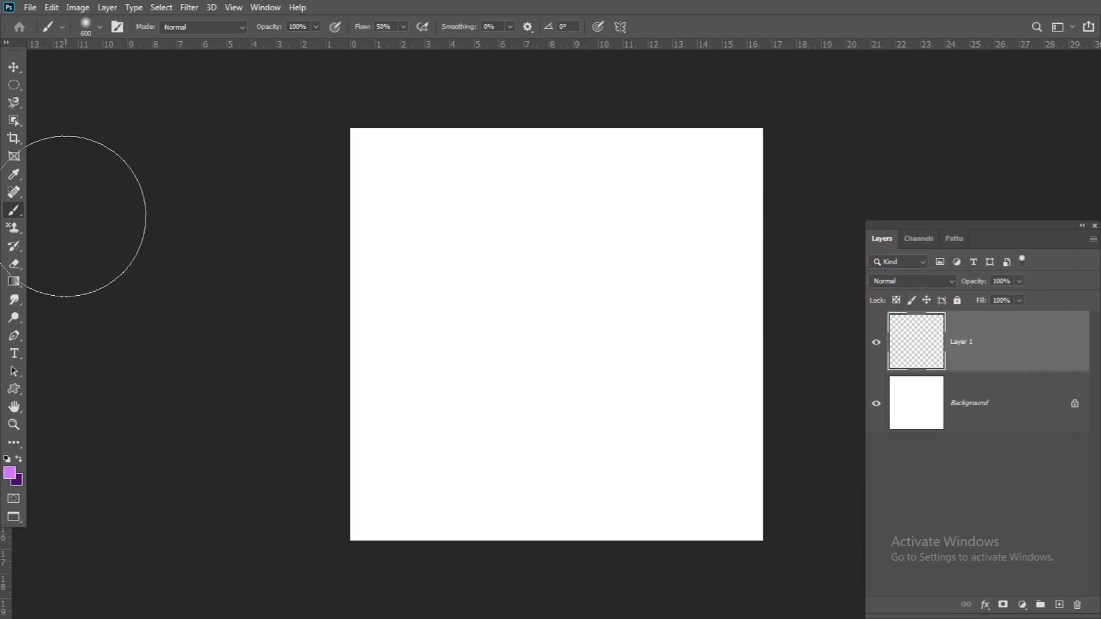
# - Choose the Watercolor 16 brush from the 20 Watercolor Mask Brushes set
pyautogui.click(99, 27)
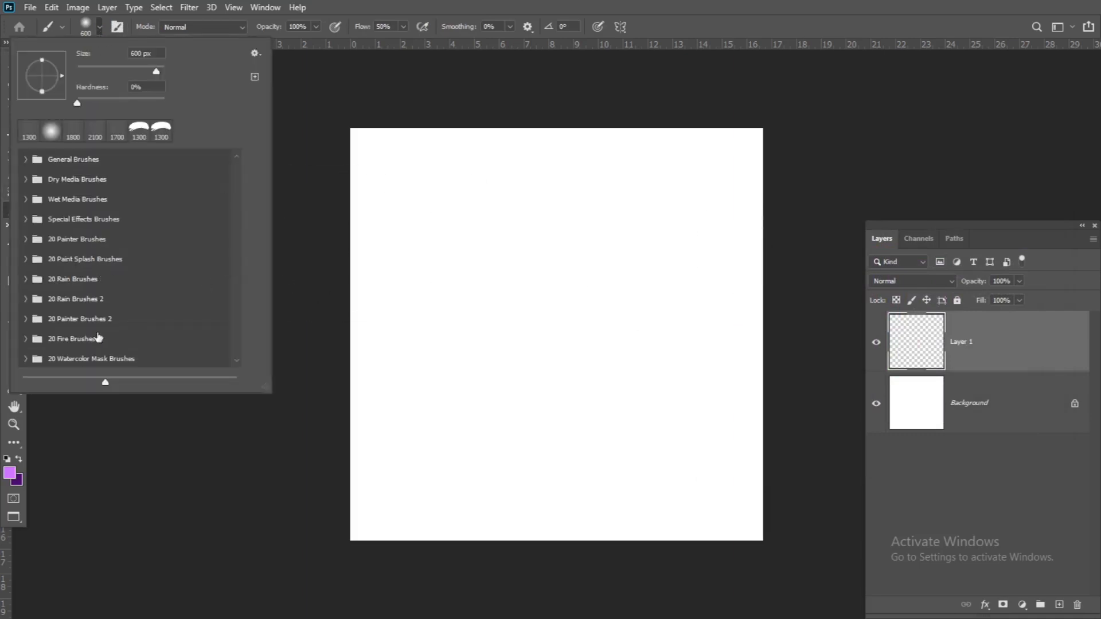
pyautogui.click(23, 365)
pyautogui.scroll(-10, 233, 270)
pyautogui.click(73, 339)
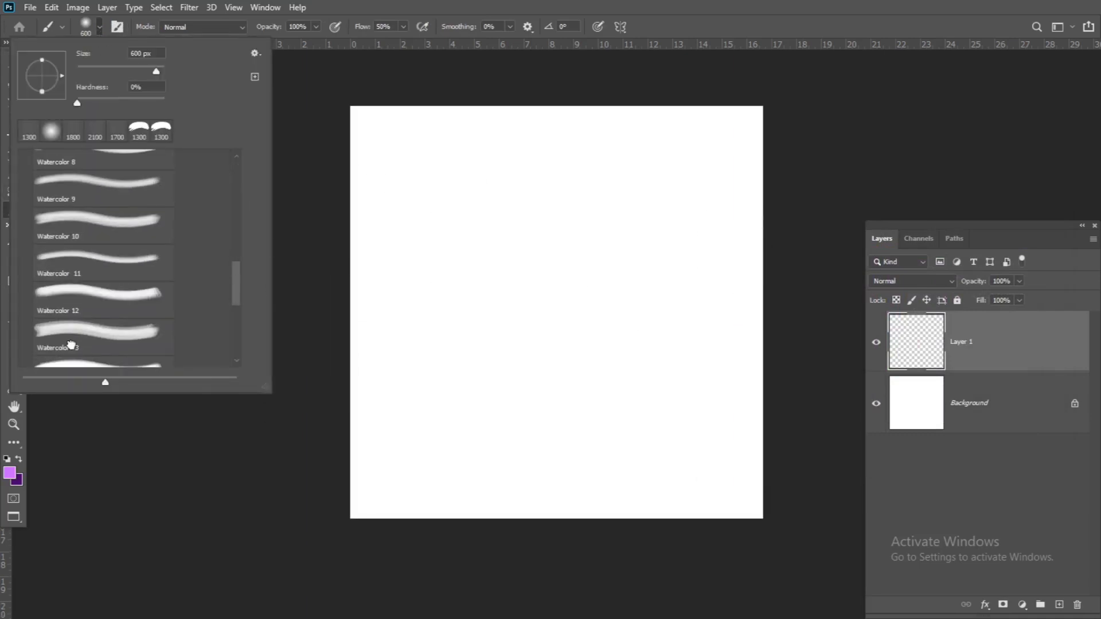
pyautogui.click(91, 261)
pyautogui.click(87, 217)
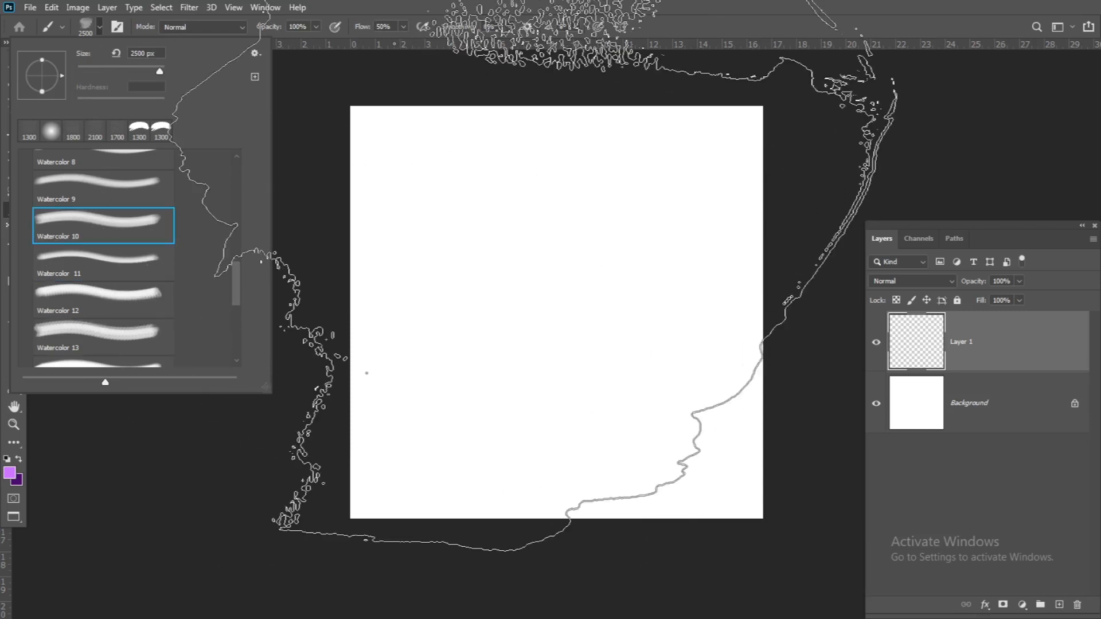
pyautogui.click(141, 179)
pyautogui.moveTo(237, 299); pyautogui.dragTo(238, 328)
pyautogui.click(123, 344)
pyautogui.click(103, 307)
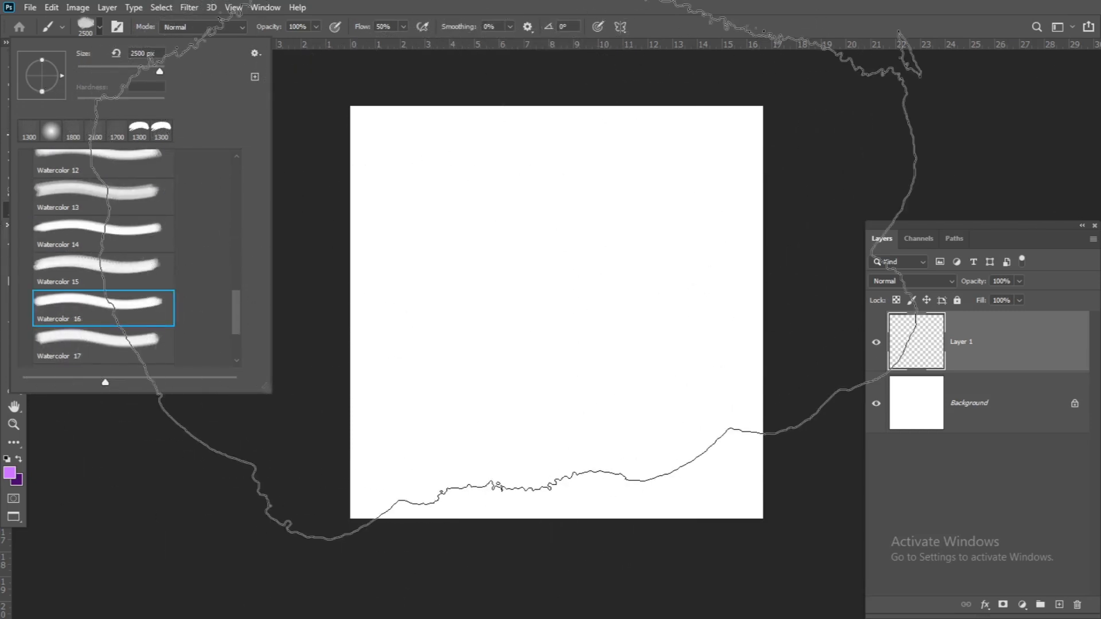
pyautogui.click(78, 23)
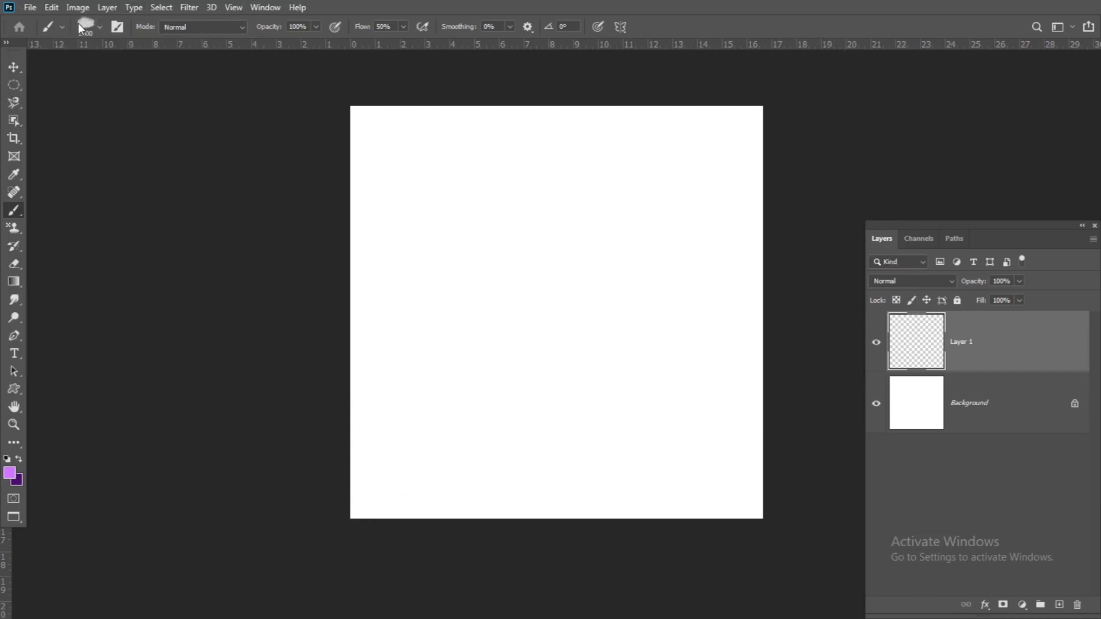
# - Shrink the watercolour brush and stamp a light purple patch in the canvas's upper-left corner
pyautogui.press('[')
pyautogui.press('[')
pyautogui.press('[')
pyautogui.press('[')
pyautogui.press('[')
pyautogui.press('[')
pyautogui.press('[')
pyautogui.press('[')
pyautogui.press('[')
pyautogui.press('[')
pyautogui.press('[')
pyautogui.press('[')
pyautogui.press('[')
pyautogui.press('[')
pyautogui.press('[')
pyautogui.press('[')
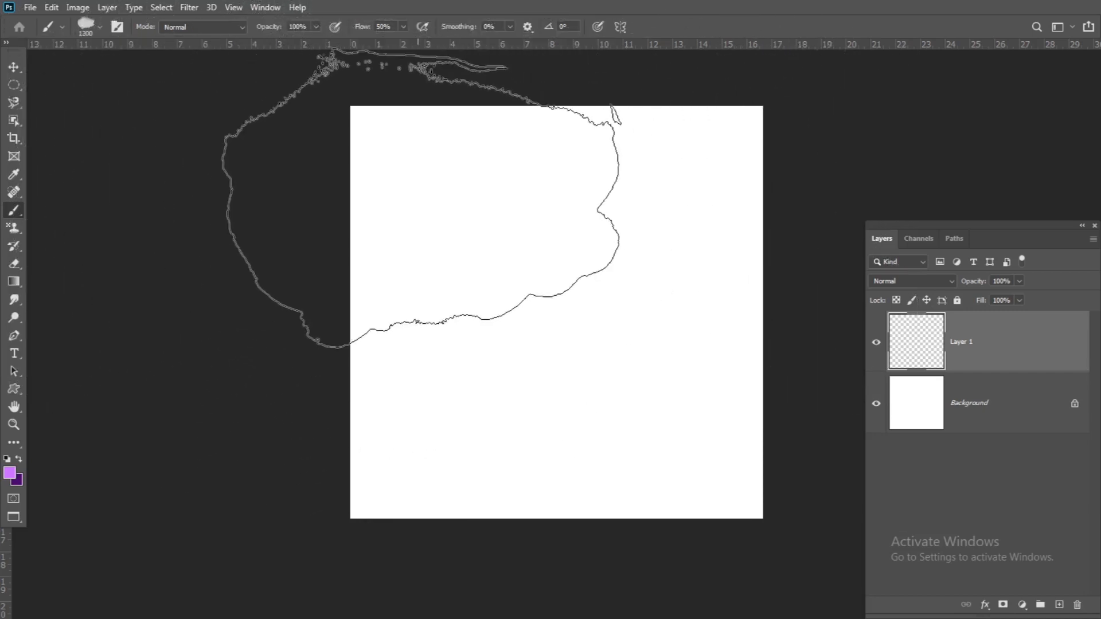
pyautogui.click(436, 172)
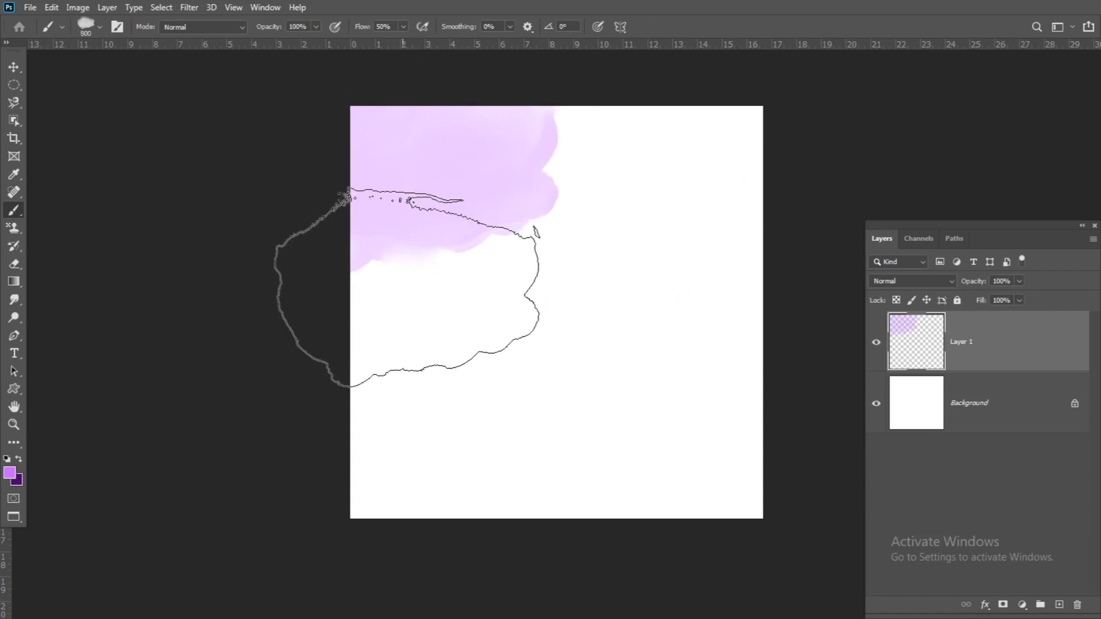
# - Rotate the brush tip and stamp a light purple patch in the canvas's upper-right area
pyautogui.press('Right')
pyautogui.press('Right')
pyautogui.press('Right')
pyautogui.press('Right')
pyautogui.press('Right')
pyautogui.press('Right')
pyautogui.press('Right')
pyautogui.press('Right')
pyautogui.press('Right')
pyautogui.press('Right')
pyautogui.press('Right')
pyautogui.press('Right')
pyautogui.press('Right')
pyautogui.press('Right')
pyautogui.press('Right')
pyautogui.press('Right')
pyautogui.press('Right')
pyautogui.press('Right')
pyautogui.press('Right')
pyautogui.press('Right')
pyautogui.press('Right')
pyautogui.press('Right')
pyautogui.press('Right')
pyautogui.press('Right')
pyautogui.press('Right')
pyautogui.press('Right')
pyautogui.press('Right')
pyautogui.press('Right')
pyautogui.press('Right')
pyautogui.press('Right')
pyautogui.press('Right')
pyautogui.press('Right')
pyautogui.press('Right')
pyautogui.click(688, 215)
# - Switch to the dark purple and stamp a watercolour patch in the canvas's lower-left corner
pyautogui.press('[')
pyautogui.click(407, 436)
# - With the brush at -67° and 600 px, stamp dark purple patches on the canvas's left and right edges
pyautogui.press('Right')
pyautogui.press('Right')
pyautogui.press('Right')
pyautogui.press('Right')
pyautogui.press('Right')
pyautogui.press('Right')
pyautogui.press('Right')
pyautogui.press('Right')
pyautogui.press('Right')
pyautogui.press('Right')
pyautogui.press('Right')
pyautogui.press('Right')
pyautogui.press('Right')
pyautogui.press('Right')
pyautogui.press('Right')
pyautogui.press('Right')
pyautogui.press('Right')
pyautogui.press('Right')
pyautogui.press('Right')
pyautogui.press('Right')
pyautogui.press('Right')
pyautogui.press('[')
pyautogui.press('[')
pyautogui.press('[')
pyautogui.press('[')
pyautogui.press('[')
pyautogui.press('[')
pyautogui.press('[')
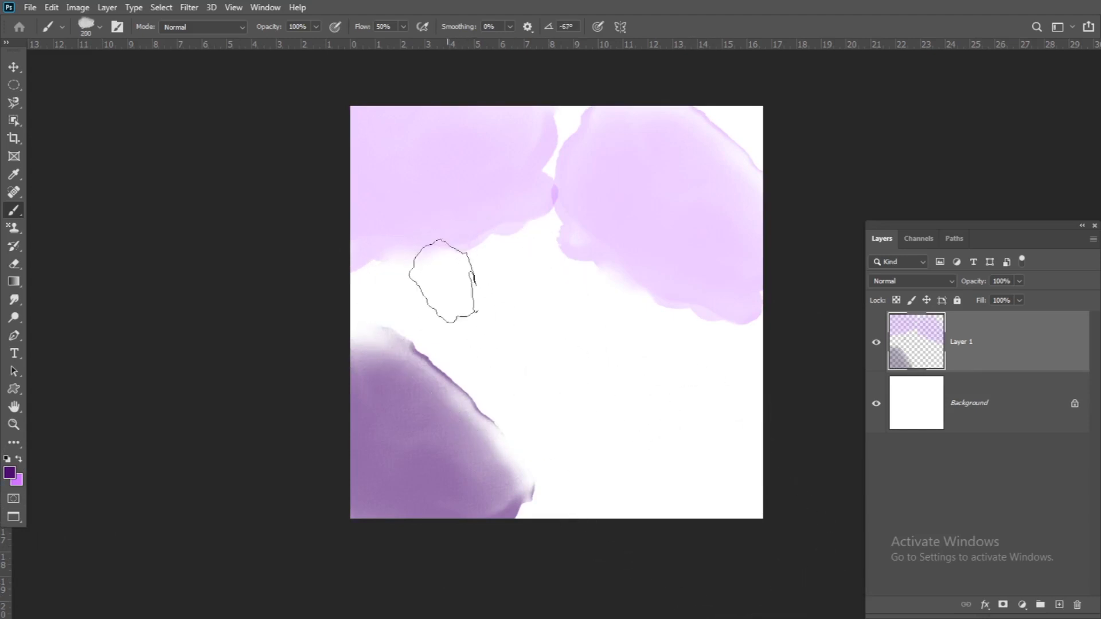
pyautogui.click(402, 310)
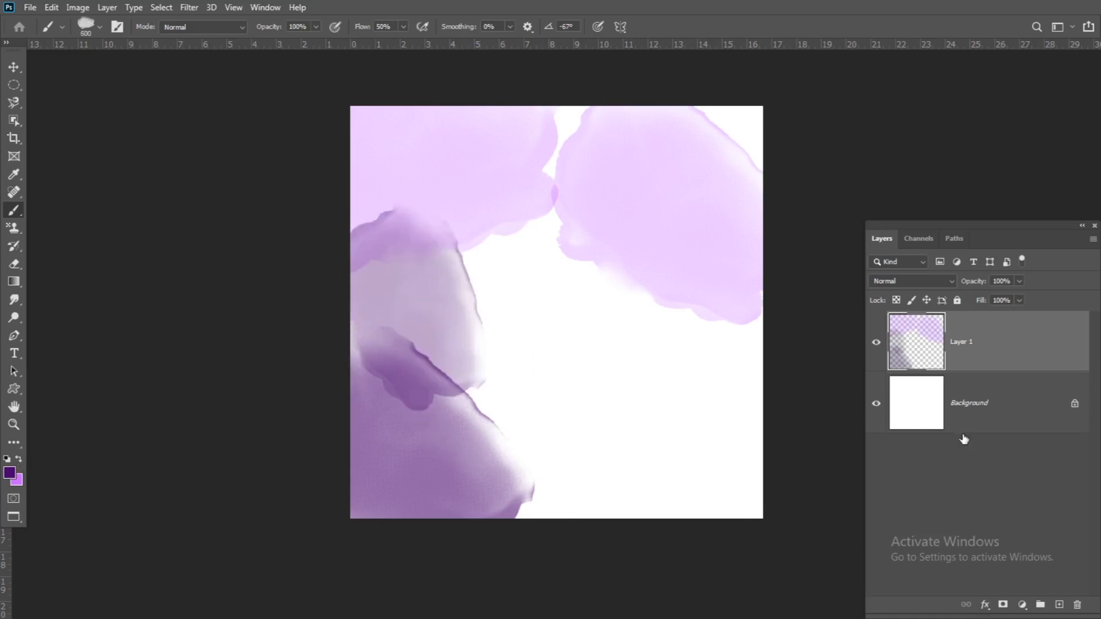
pyautogui.click(763, 355)
# - Switch back to light purple, set the brush to -6° and 1000 px, and stamp patches at the canvas's lower-right and upper-right corners
pyautogui.press('x')
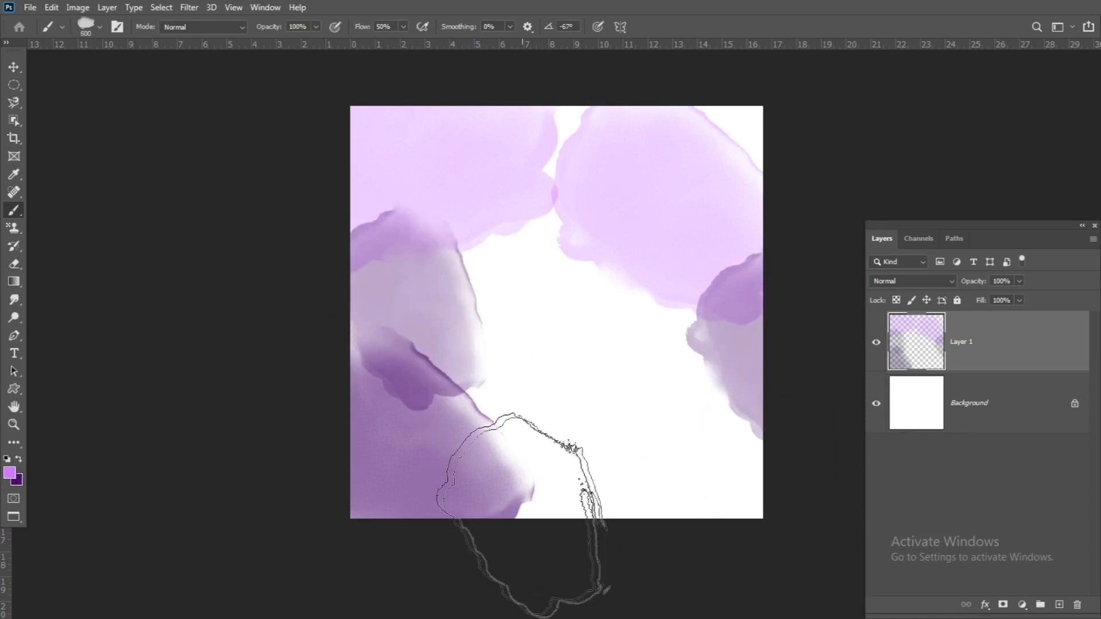
pyautogui.press('Right')
pyautogui.press('Right')
pyautogui.press('Right')
pyautogui.press('Right')
pyautogui.press('Right')
pyautogui.press('Right')
pyautogui.press('Right')
pyautogui.press('Right')
pyautogui.press('Right')
pyautogui.press('Left')
pyautogui.press('Left')
pyautogui.press('Left')
pyautogui.press('Left')
pyautogui.press('Left')
pyautogui.press('Left')
pyautogui.press('Left')
pyautogui.press('Left')
pyautogui.press('Left')
pyautogui.press('Left')
pyautogui.press('Left')
pyautogui.press('Left')
pyautogui.press('Left')
pyautogui.press('Left')
pyautogui.press('Left')
pyautogui.press('Left')
pyautogui.press('Left')
pyautogui.press('Left')
pyautogui.press('Left')
pyautogui.press('Left')
pyautogui.press('Left')
pyautogui.press('Left')
pyautogui.press('Left')
pyautogui.press('Left')
pyautogui.press('Left')
pyautogui.press('Left')
pyautogui.press('Left')
pyautogui.press('Left')
pyautogui.press('Left')
pyautogui.press('Left')
pyautogui.press('Left')
pyautogui.press('Left')
pyautogui.press('Left')
pyautogui.press(']')
pyautogui.press(']')
pyautogui.press(']')
pyautogui.press(']')
pyautogui.click(657, 485)
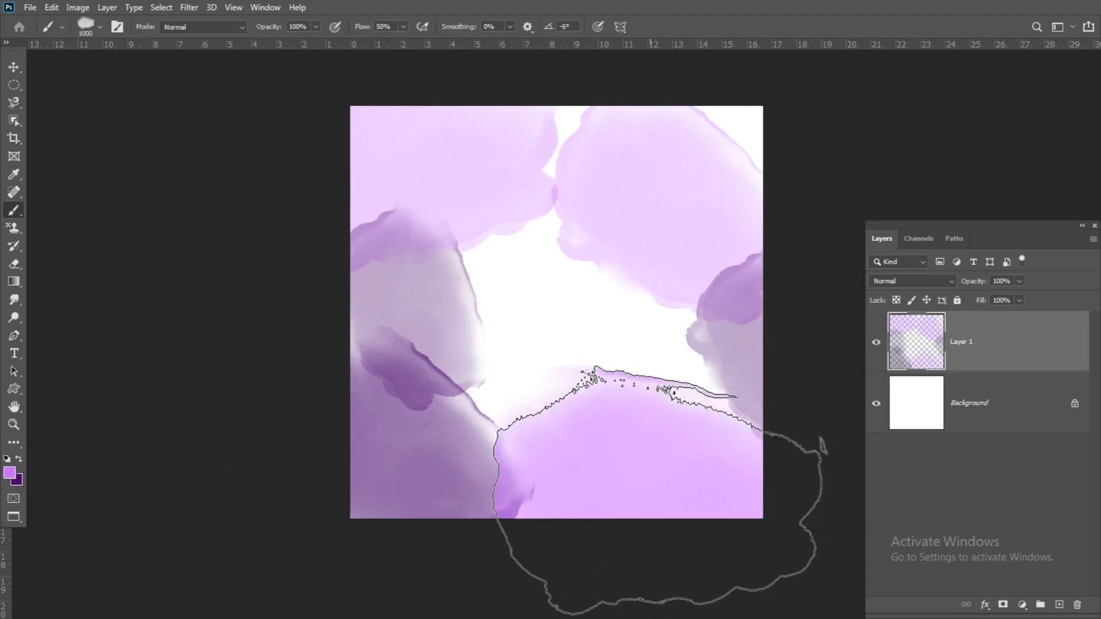
pyautogui.click(829, 132)
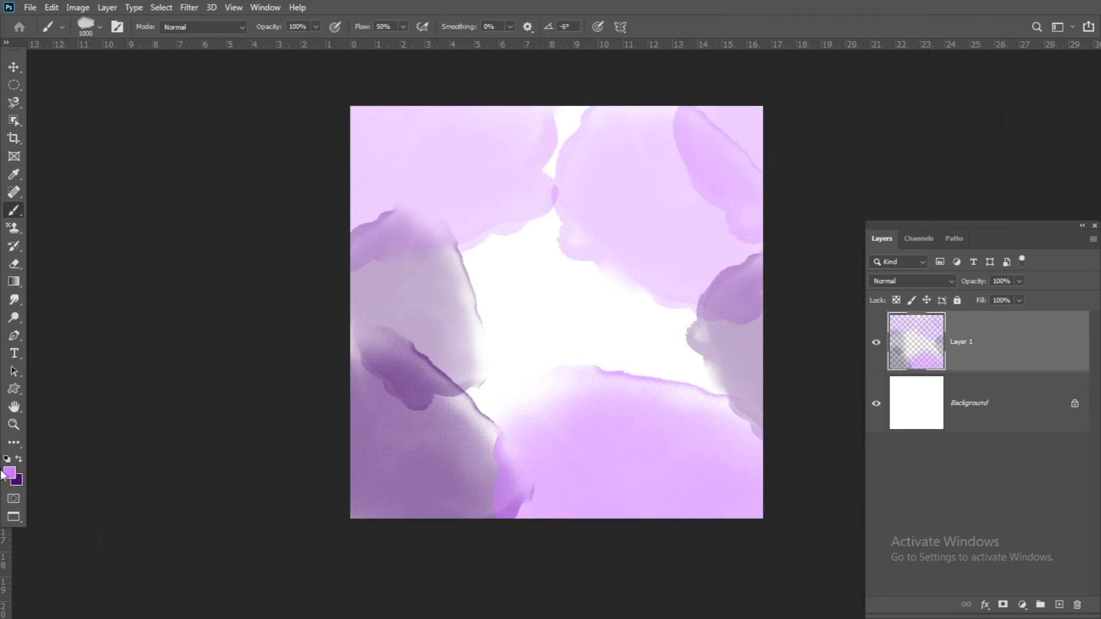
# - Change the dark purple background colour to blue and swap it into the foreground
pyautogui.click(17, 479)
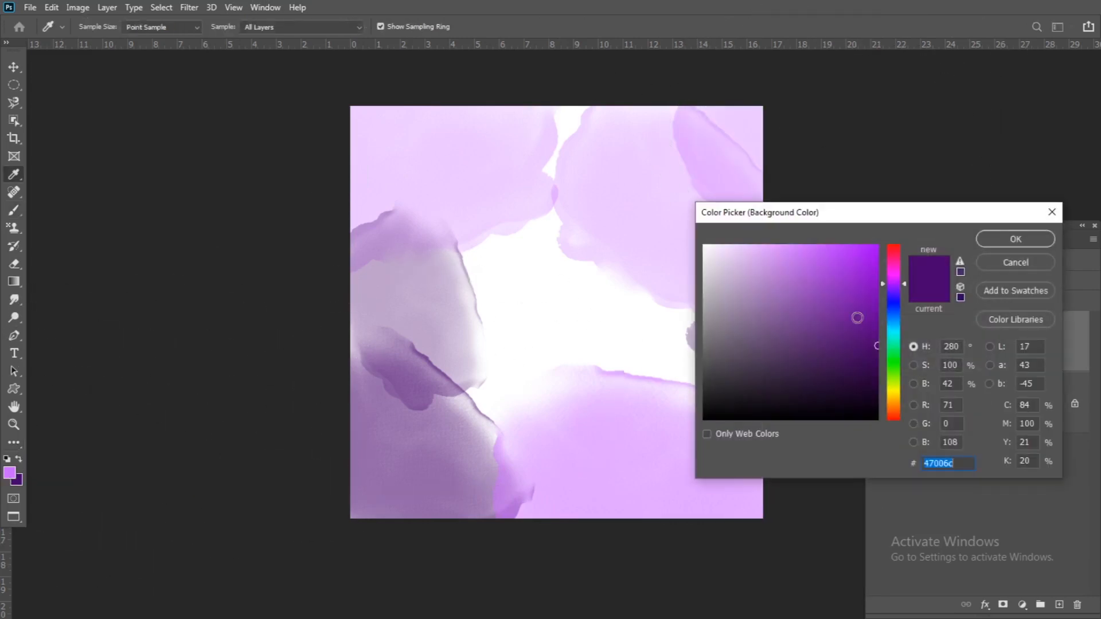
pyautogui.moveTo(904, 290); pyautogui.dragTo(904, 300)
pyautogui.click(1014, 239)
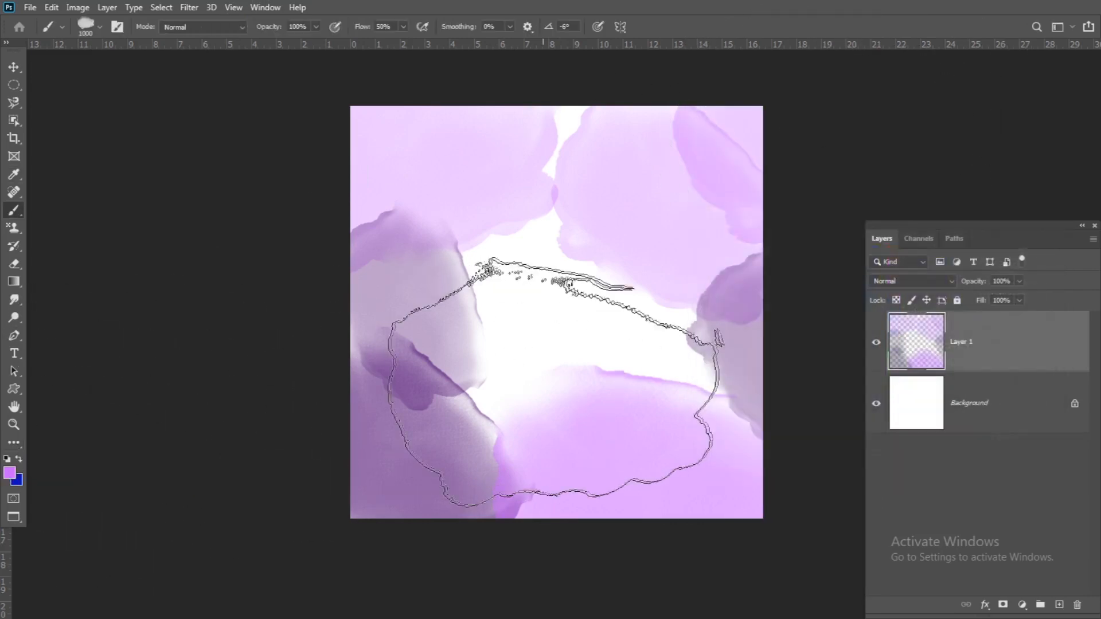
pyautogui.click(18, 459)
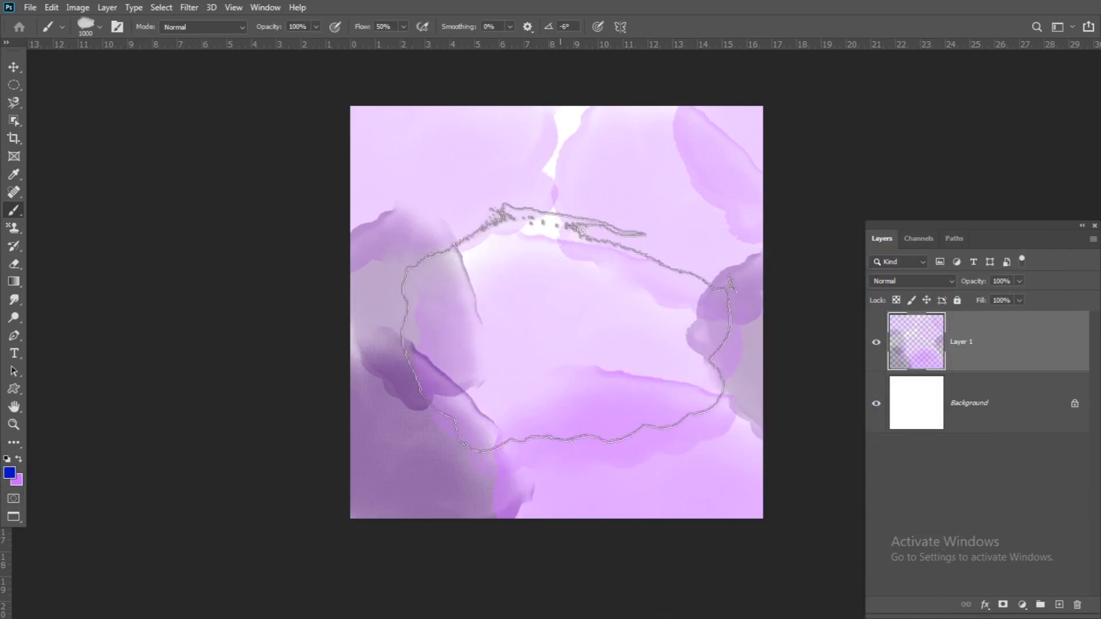
pyautogui.click(568, 322)
pyautogui.hotkey('ctrl', 'z')
pyautogui.click(418, 443)
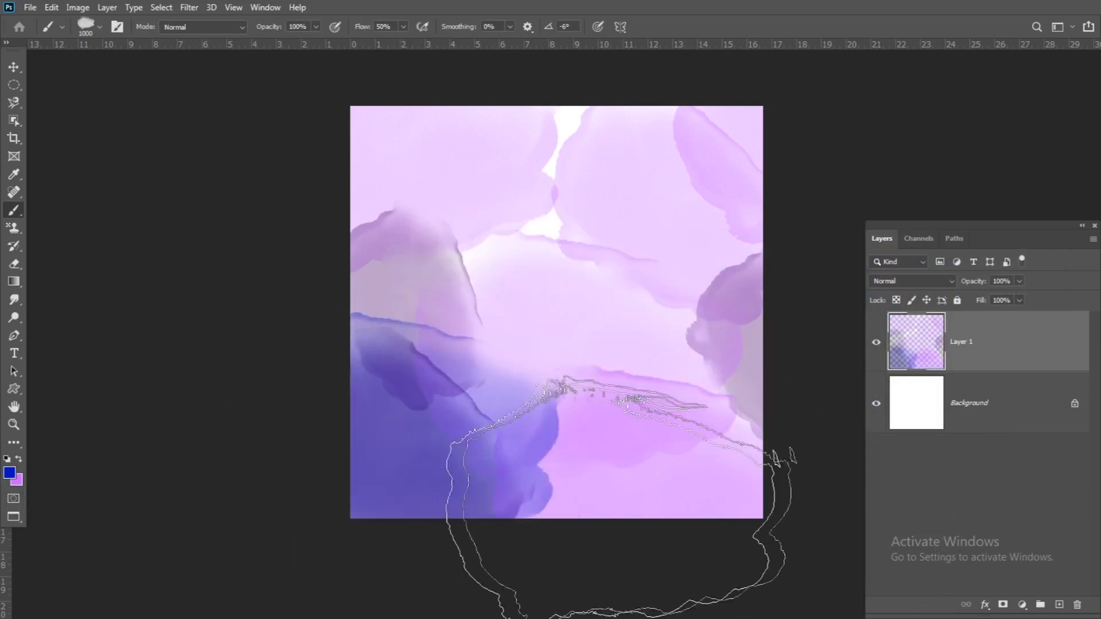
pyautogui.hotkey('ctrl', 'z')
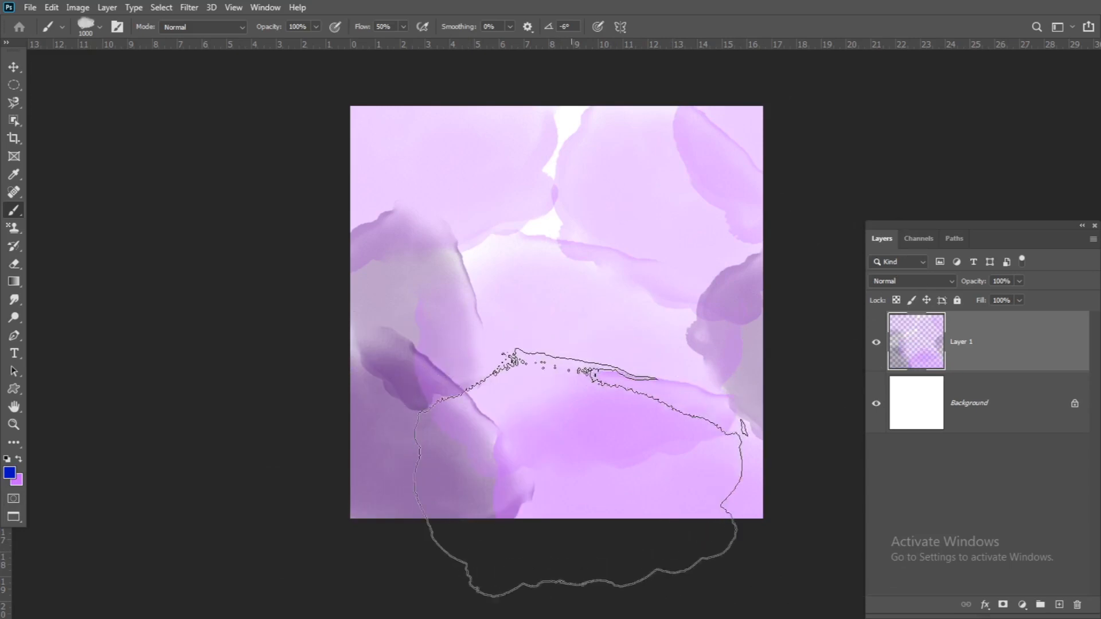
# - Reduce the brush to 400 px and stamp blue patches at the canvas's bottom centre, lower-right corner and lower right edge
pyautogui.press('[')
pyautogui.press('[')
pyautogui.press('[')
pyautogui.press('[')
pyautogui.press('[')
pyautogui.press('[')
pyautogui.click(546, 502)
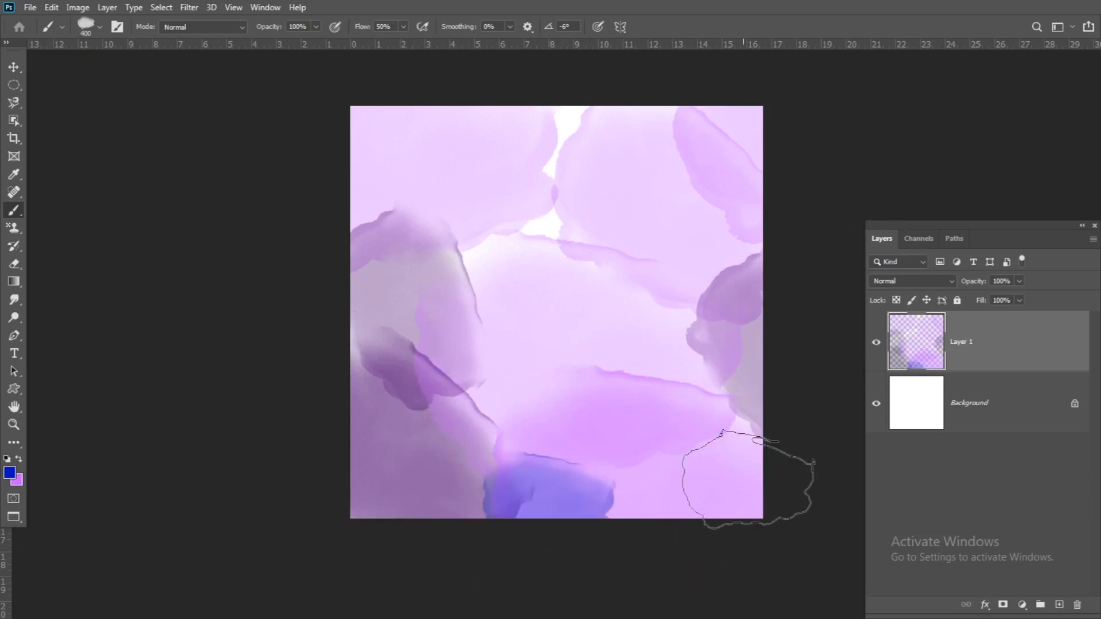
pyautogui.click(745, 481)
pyautogui.click(736, 417)
# - With the brush at 700 px and -15°, stamp a blue patch between the existing blue patches along the bottom edge
pyautogui.press(']')
pyautogui.press(']')
pyautogui.press(']')
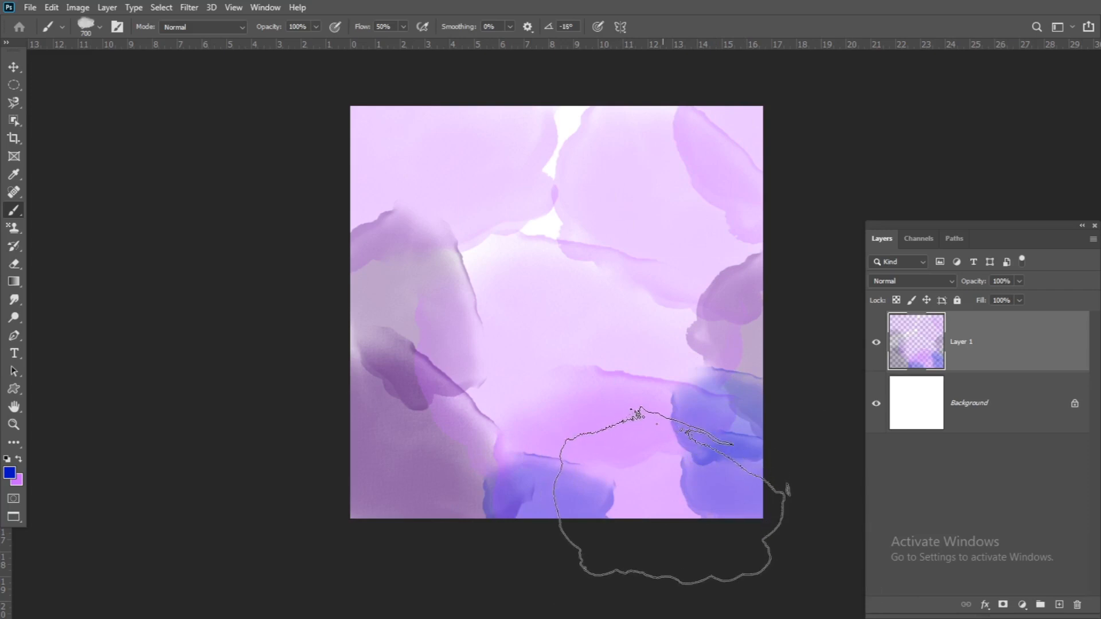
pyautogui.click(670, 498)
# - Switch to the Watercolor 12 brush preset
pyautogui.click(101, 28)
pyautogui.click(98, 230)
pyautogui.click(150, 159)
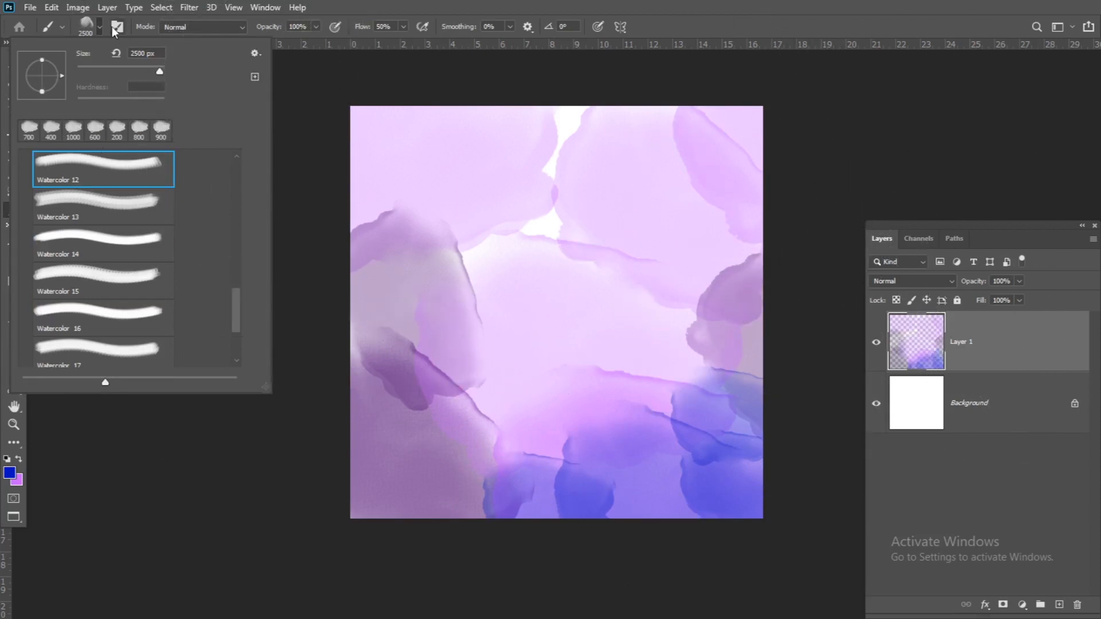
pyautogui.click(90, 22)
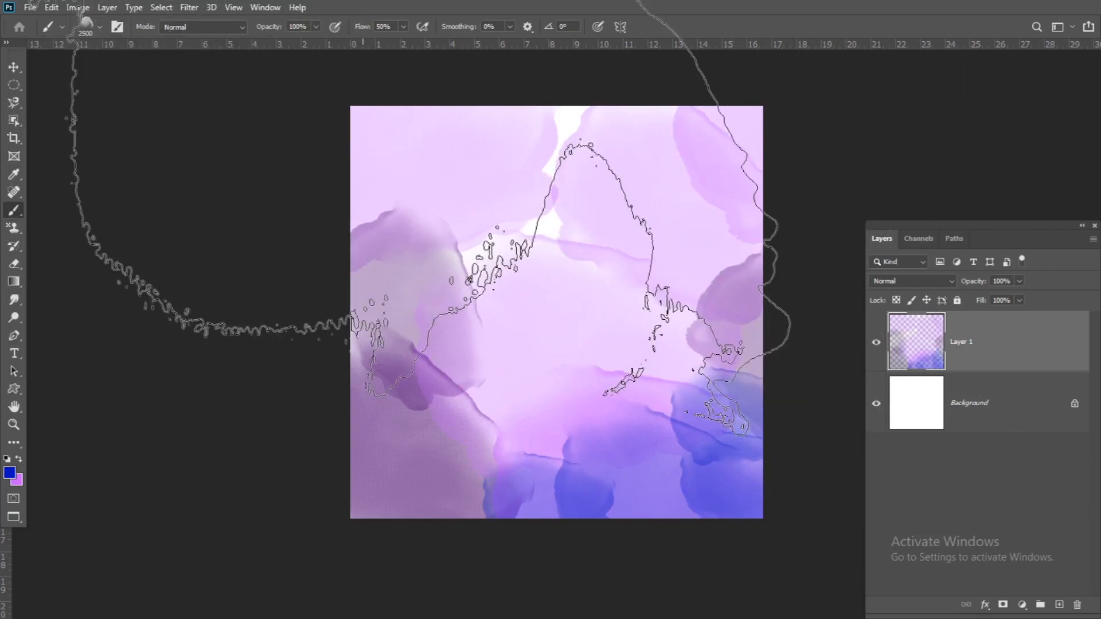
# - Resize the brush to 1000 px, stamp blue over the canvas's upper-left corner and undo the extra stamp beside it
pyautogui.press('[')
pyautogui.press('[')
pyautogui.press('[')
pyautogui.press('[')
pyautogui.press('[')
pyautogui.press('[')
pyautogui.press('[')
pyautogui.press('[')
pyautogui.press('[')
pyautogui.press('[')
pyautogui.press(']')
pyautogui.press(']')
pyautogui.press(']')
pyautogui.press(']')
pyautogui.press(']')
pyautogui.click(400, 143)
pyautogui.click(495, 146)
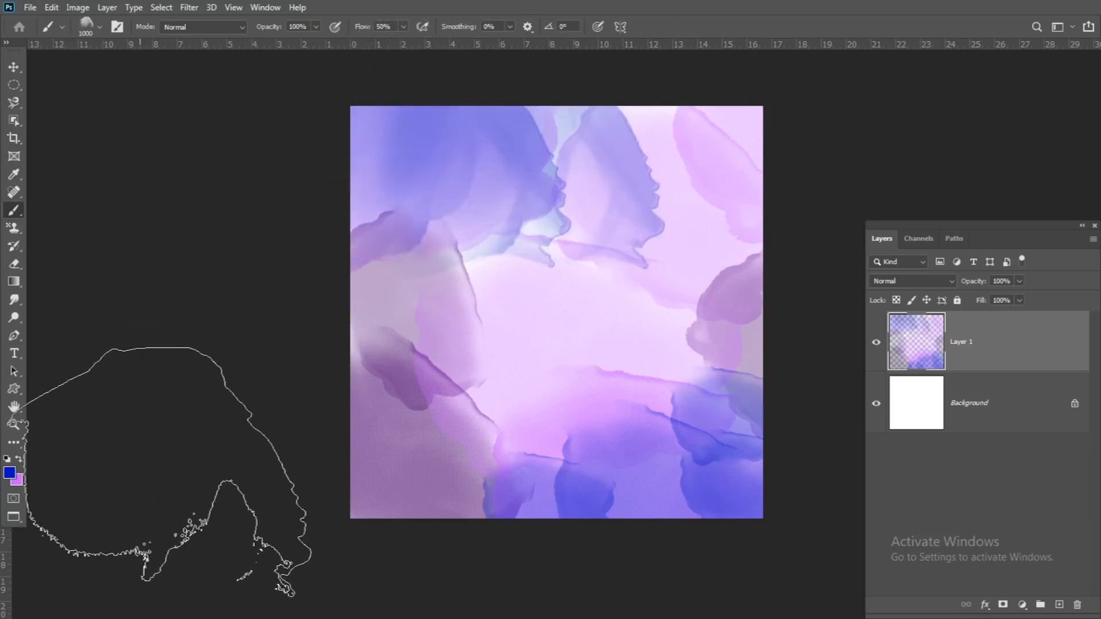
pyautogui.hotkey('ctrl', 'z')
# - Rotate the brush to -8° and stamp blue along the canvas's top edge toward the upper-right corner
pyautogui.press('Right')
pyautogui.press('Right')
pyautogui.press('Right')
pyautogui.press('Right')
pyautogui.press('Right')
pyautogui.press('Right')
pyautogui.press('Right')
pyautogui.press('Right')
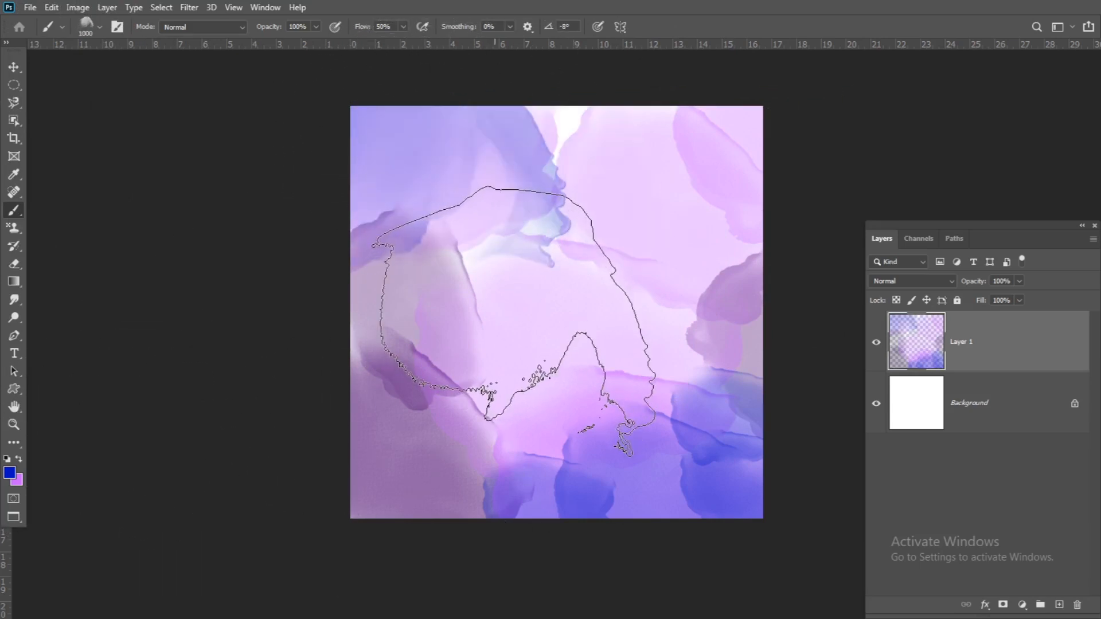
pyautogui.click(631, 74)
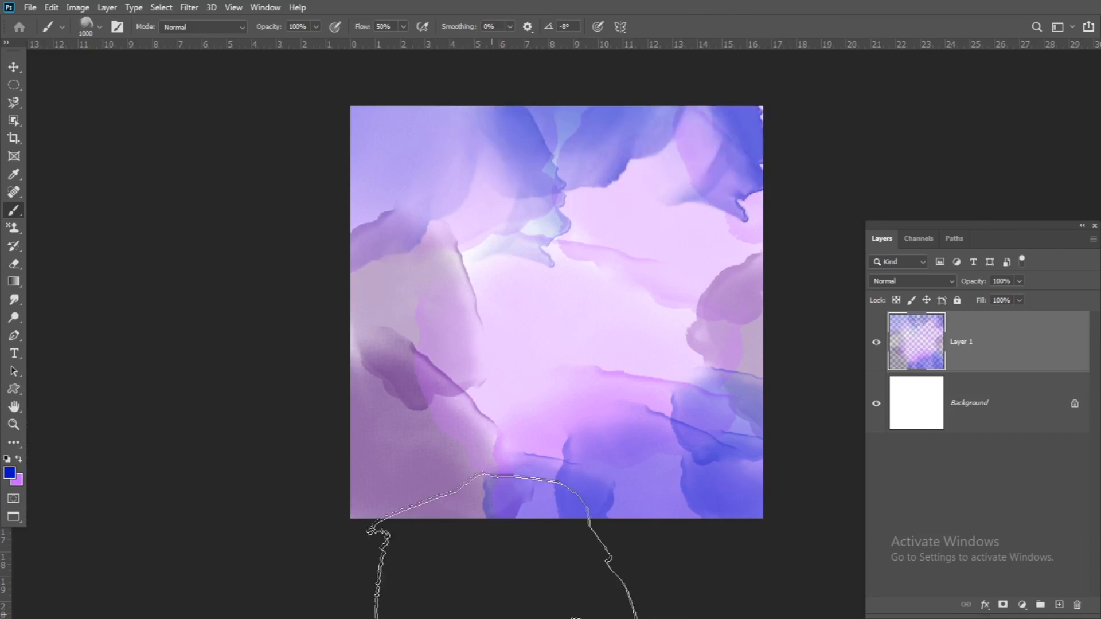
# - Stamp a blue patch in the canvas's lower-left corner, and a light purple patch over its centre after swapping the colours
pyautogui.click(419, 541)
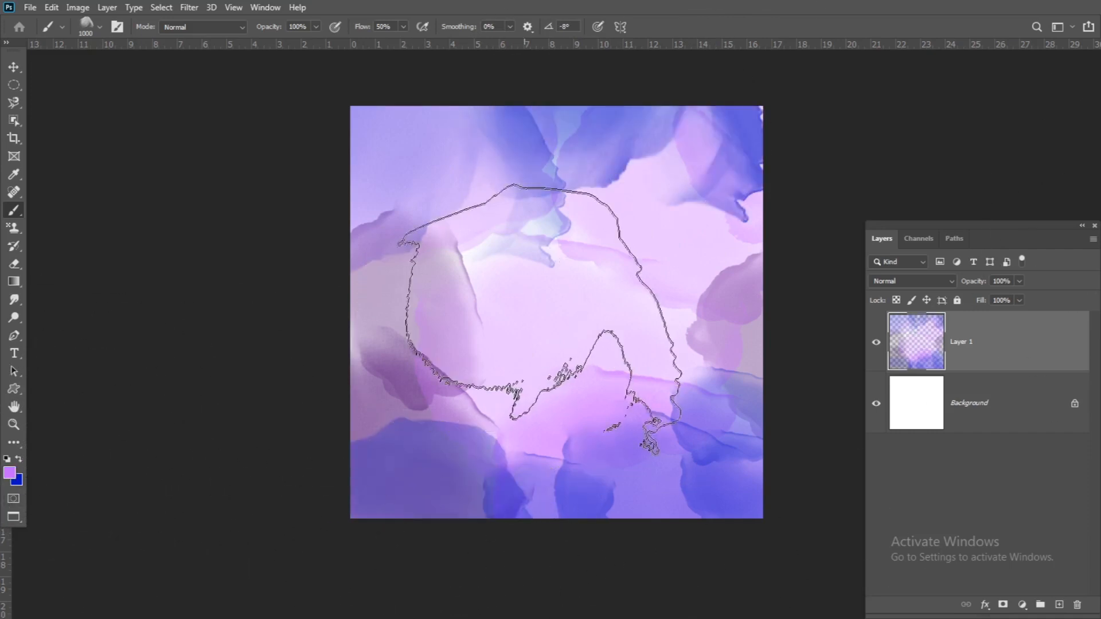
pyautogui.click(530, 319)
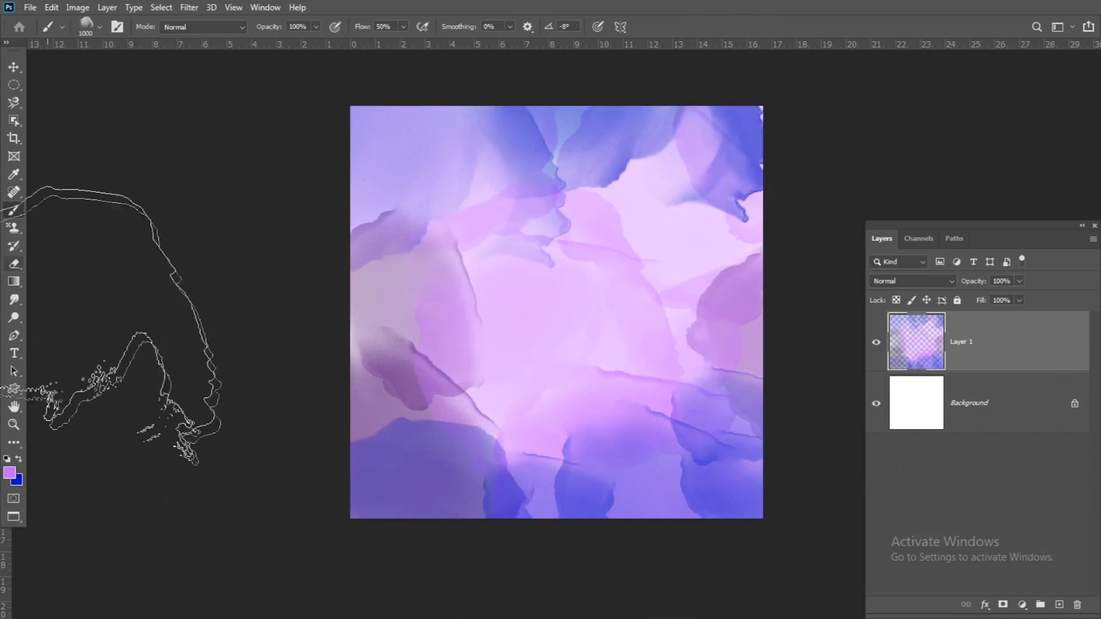
# - Rotate the brush to 5° and change the foreground colour to a paler pinkish purple
pyautogui.press('Left')
pyautogui.press('Left')
pyautogui.press('Left')
pyautogui.press('Left')
pyautogui.press('Left')
pyautogui.press('Left')
pyautogui.press('Left')
pyautogui.press('Left')
pyautogui.press('Left')
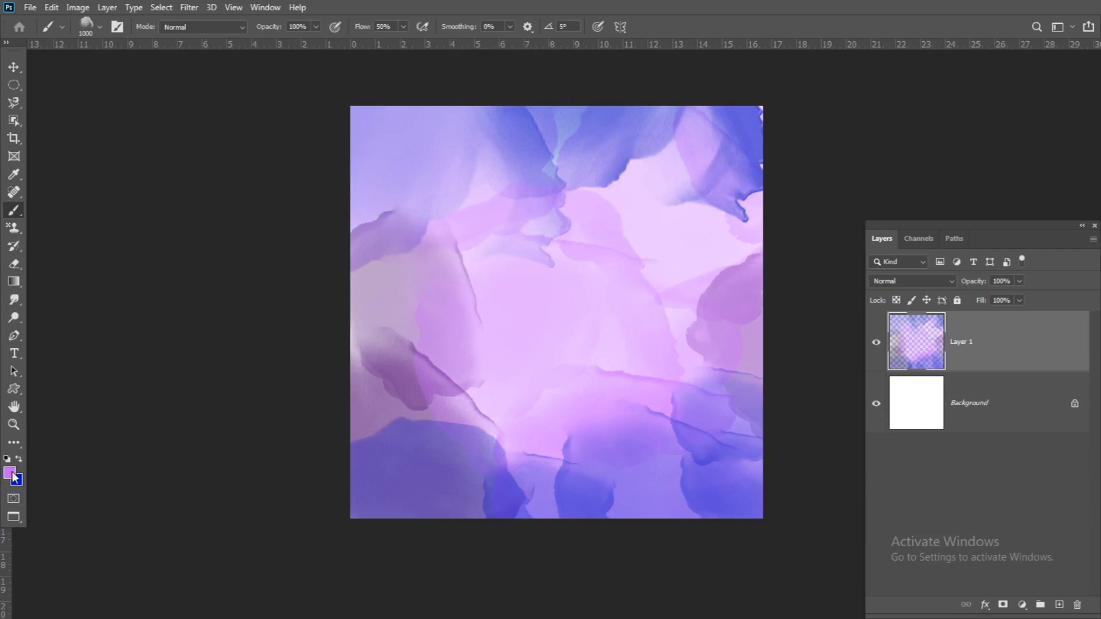
pyautogui.click(10, 473)
pyautogui.click(979, 241)
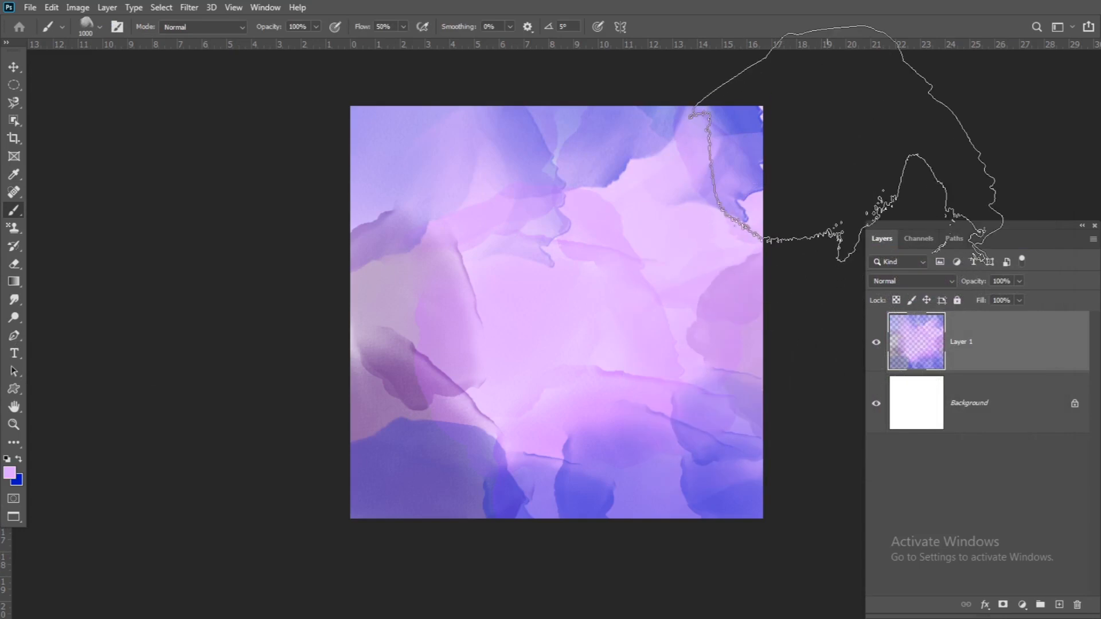
# - Stamp pale purple patches around the canvas's lower-left area and undo the last two stamps
pyautogui.click(463, 576)
pyautogui.click(462, 576)
pyautogui.click(340, 564)
pyautogui.hotkey('ctrl', 'z')
pyautogui.hotkey('ctrl', 'z')
# - Rotate the brush to between -2° and -3° and stamp pale purple patches along the bottom edge to the lower-right corner
pyautogui.press('Right')
pyautogui.press('Right')
pyautogui.press('Right')
pyautogui.press('Right')
pyautogui.press('Right')
pyautogui.press('Right')
pyautogui.press('Right')
pyautogui.press('Right')
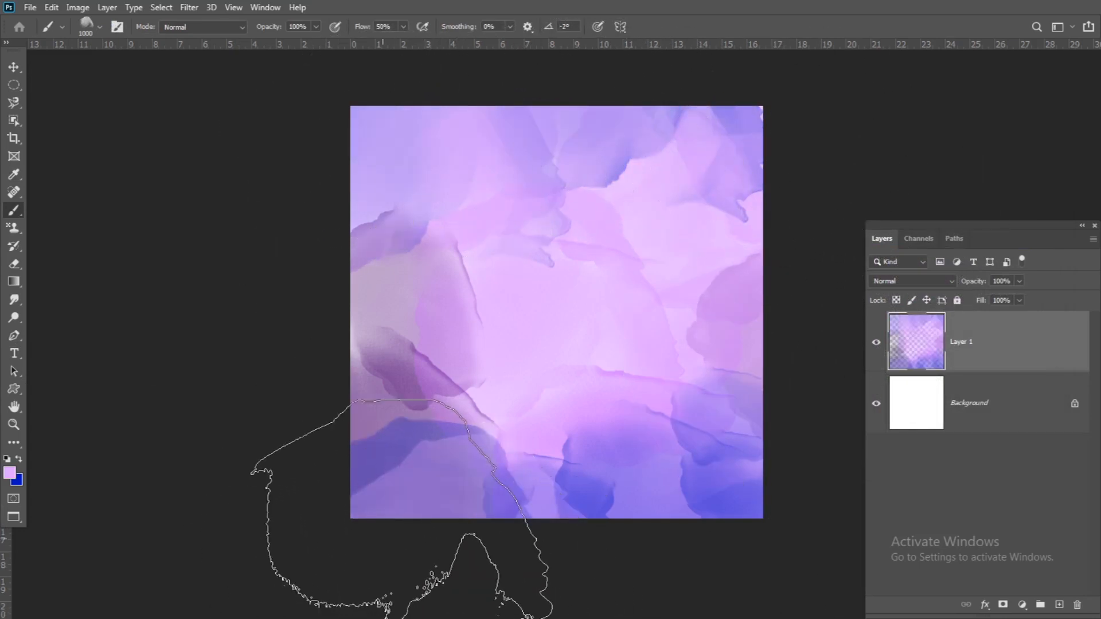
pyautogui.click(382, 539)
pyautogui.click(638, 575)
pyautogui.click(762, 577)
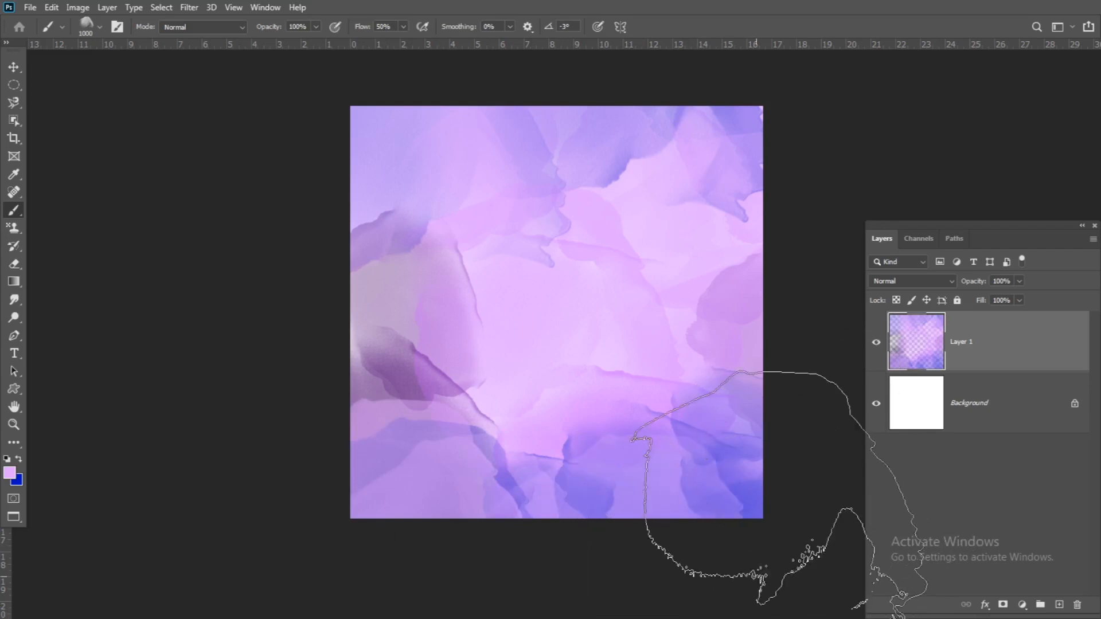
pyautogui.click(789, 499)
# - Set the Type tool's text colour to white and start a text layer near the middle of the canvas
pyautogui.click(8, 67)
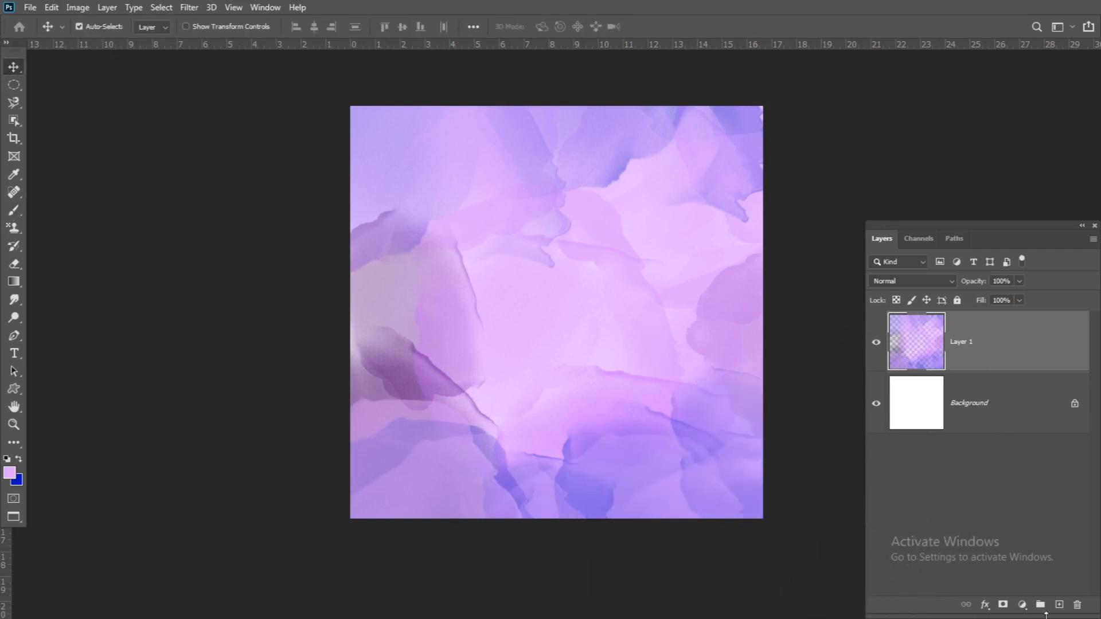
pyautogui.click(14, 353)
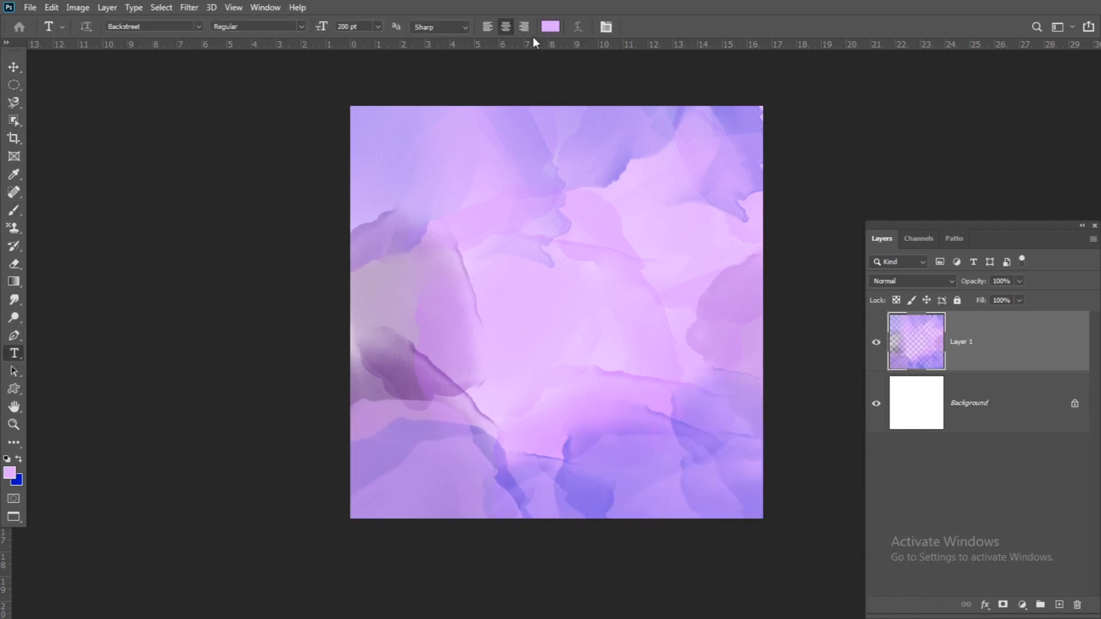
pyautogui.click(549, 27)
pyautogui.moveTo(725, 278); pyautogui.dragTo(697, 219)
pyautogui.click(981, 241)
pyautogui.click(500, 313)
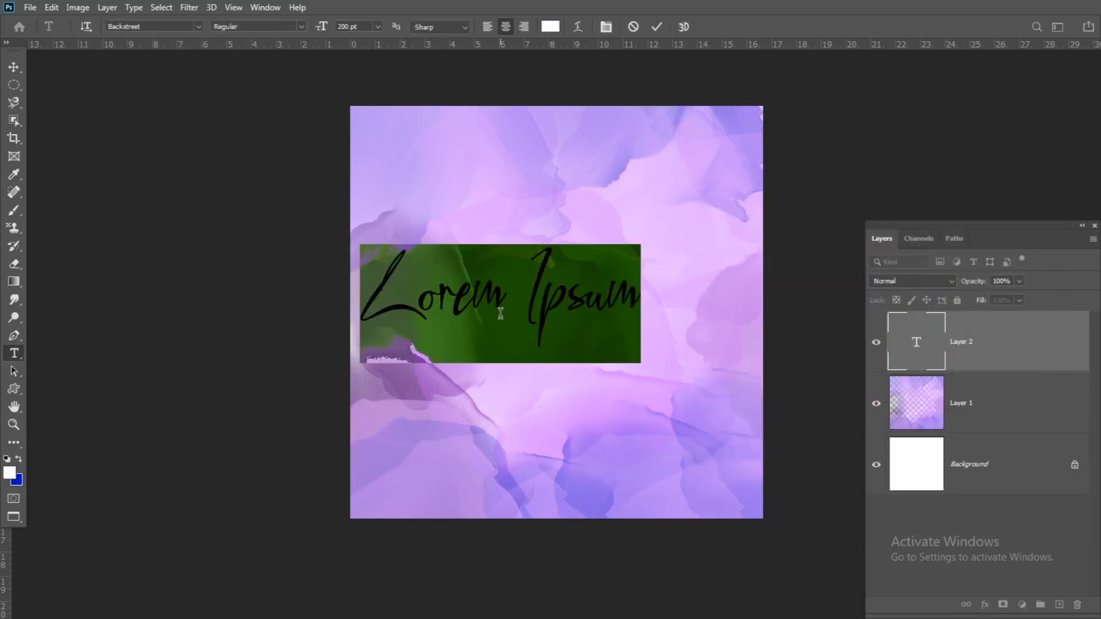
# - Replace the placeholder text with "zaka's"
pyautogui.write('3akas Train')
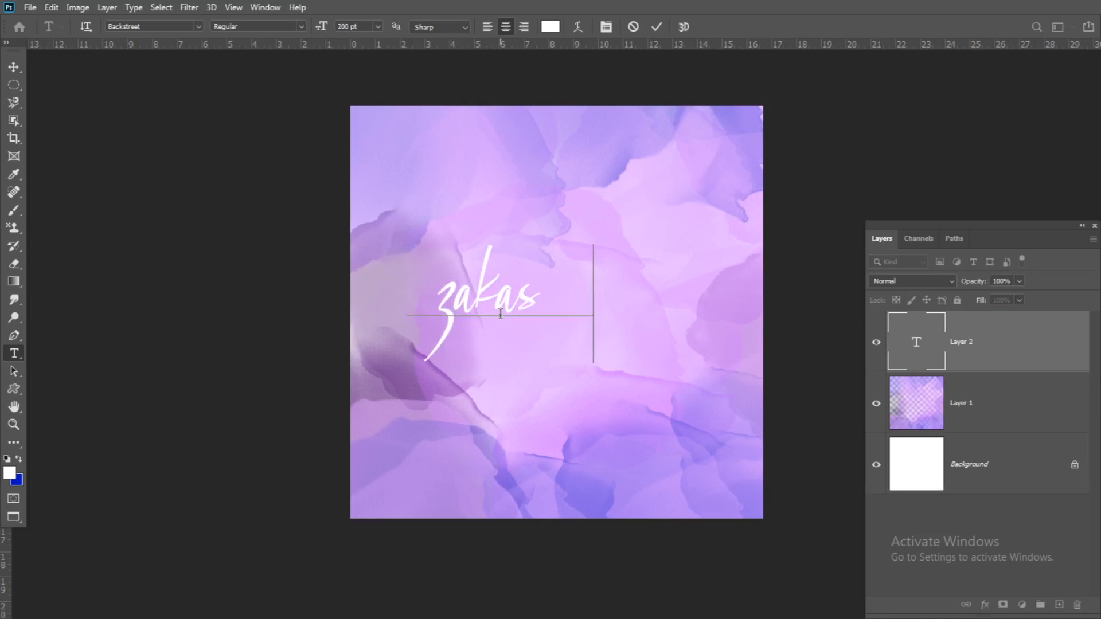
pyautogui.press('BackSpace')
pyautogui.press('BackSpace')
pyautogui.press('BackSpace')
pyautogui.press('BackSpace')
pyautogui.press('BackSpace')
pyautogui.press('BackSpace')
pyautogui.press('BackSpace')
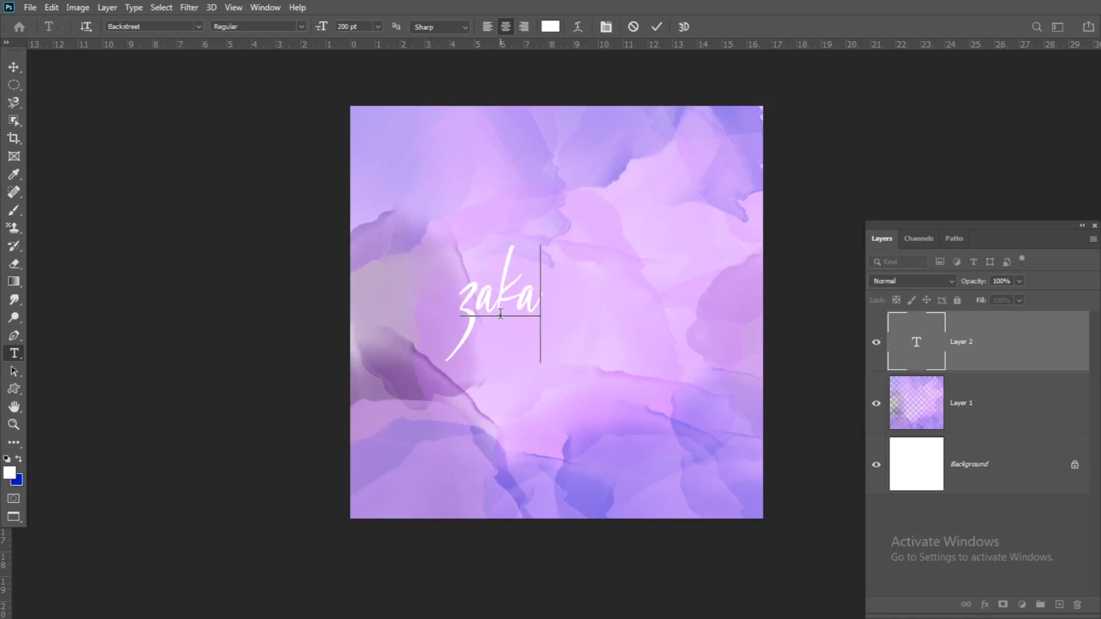
pyautogui.write("'s")
# - Set the text's font to Arturo Trial Light and retype it in capitals as "ZAKA'S"
pyautogui.hotkey('ctrl', 'a')
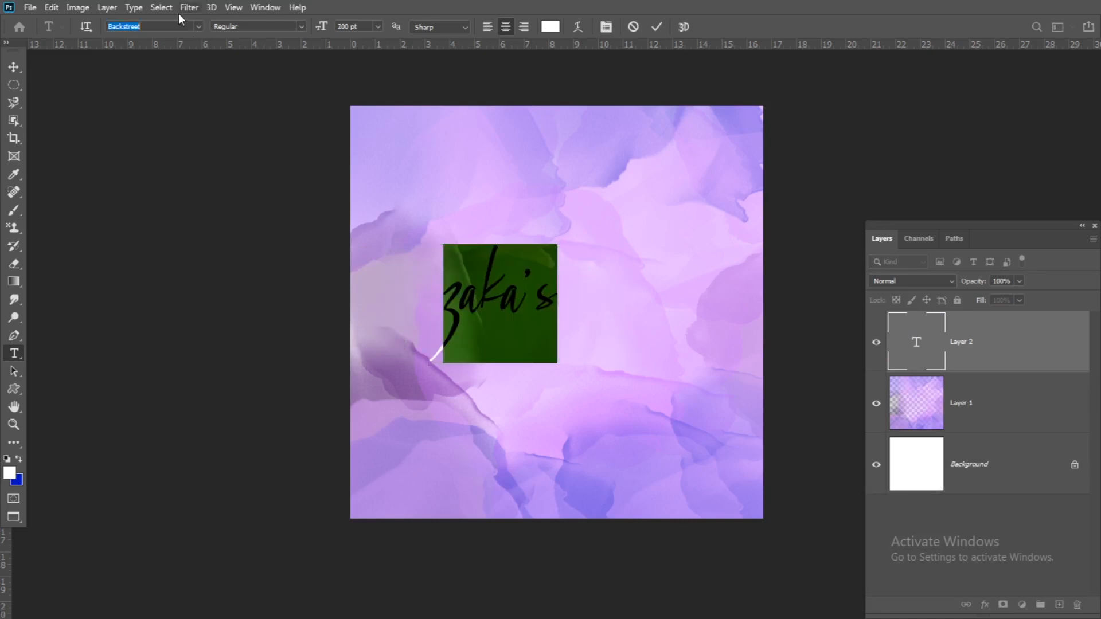
pyautogui.write('artu')
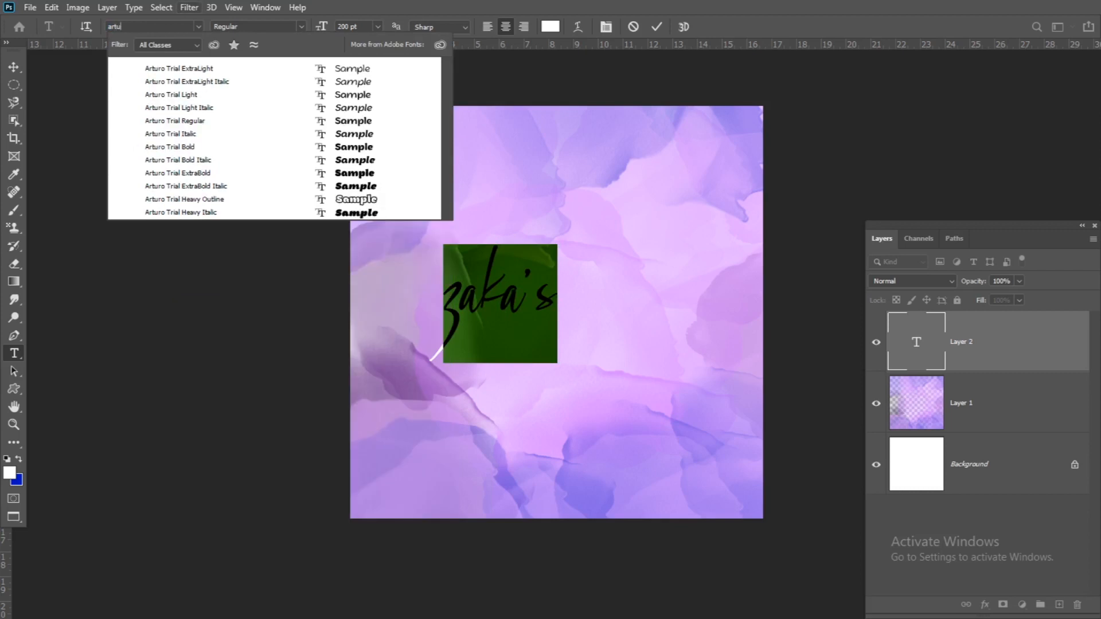
pyautogui.click(151, 95)
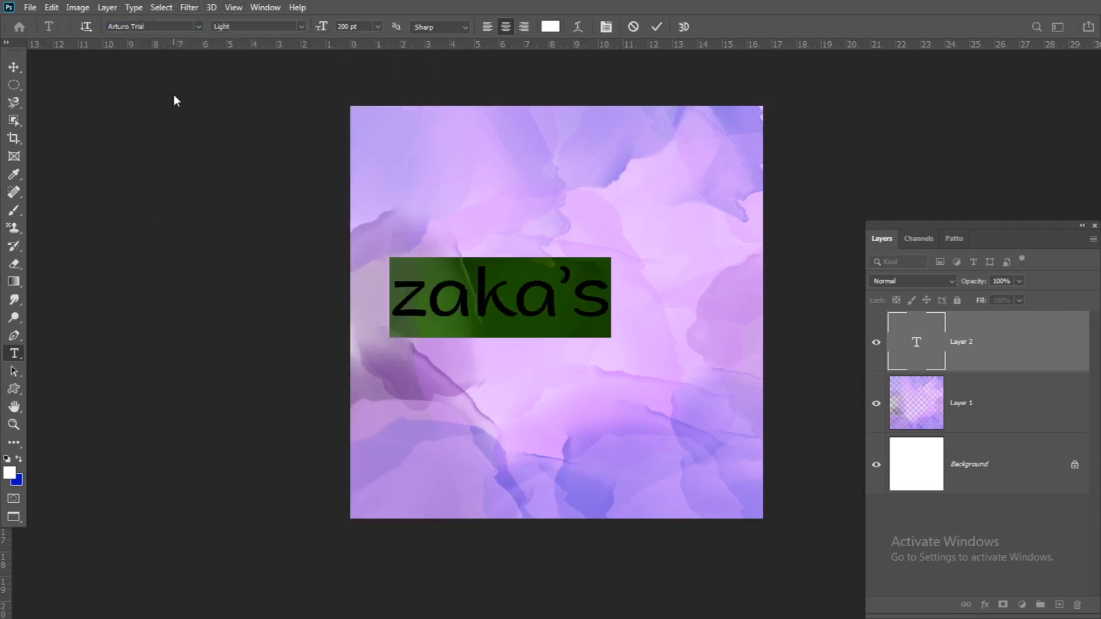
pyautogui.write('ZAKA')
pyautogui.write("'S")
pyautogui.hotkey('ctrl', 'Return')
# - Scale the ZAKA'S text to about 236 pt and position it near the canvas centre
pyautogui.hotkey('ctrl', 't')
pyautogui.moveTo(682, 408); pyautogui.dragTo(701, 424)
pyautogui.moveTo(715, 316); pyautogui.dragTo(719, 308)
pyautogui.hotkey('ctrl', 't')
pyautogui.moveTo(726, 249); pyautogui.dragTo(680, 278)
pyautogui.press('Return')
# - Duplicate the ZAKA'S text directly below the original and change the copy to "TRAINING"
pyautogui.moveTo(665, 323); pyautogui.dragTo(700, 393)
pyautogui.press('t')
pyautogui.click(523, 356)
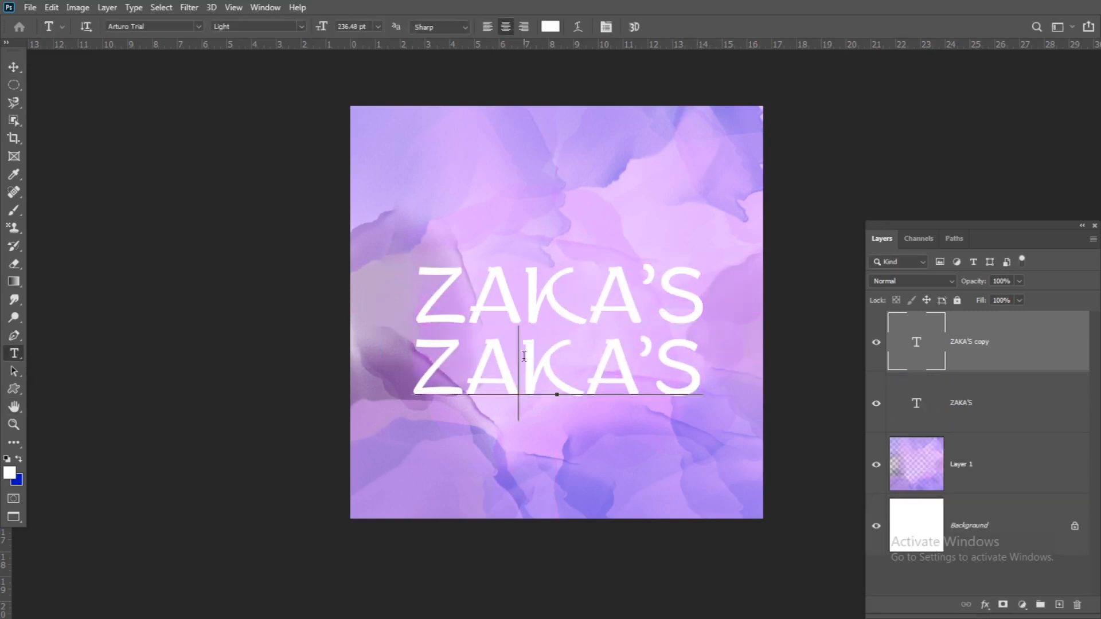
pyautogui.hotkey('ctrl', 'a')
pyautogui.write('TRAINING')
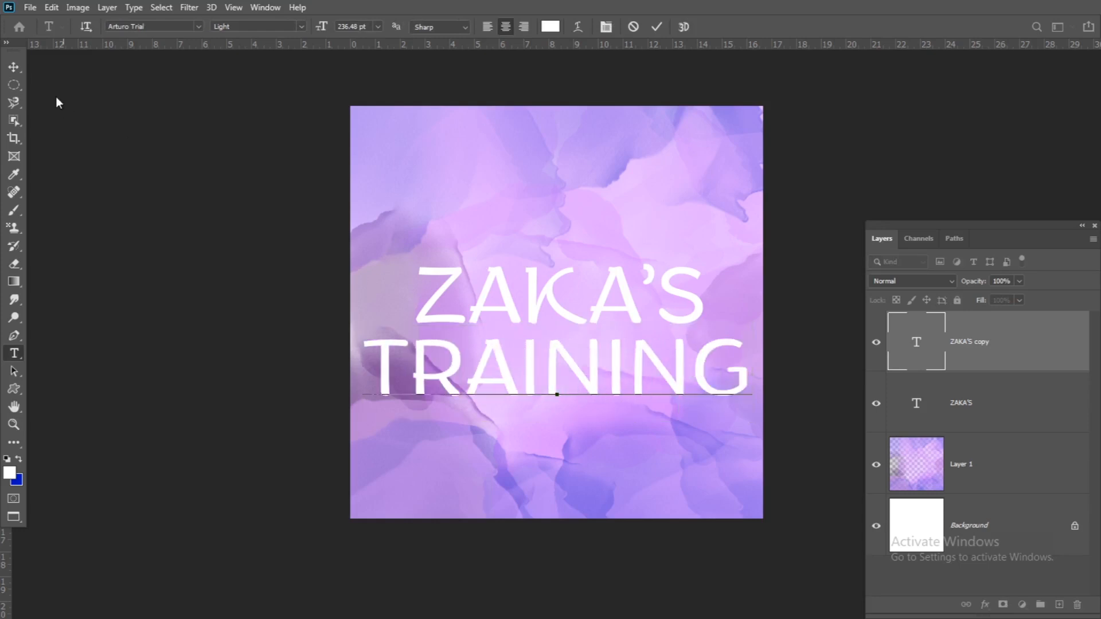
pyautogui.click(13, 68)
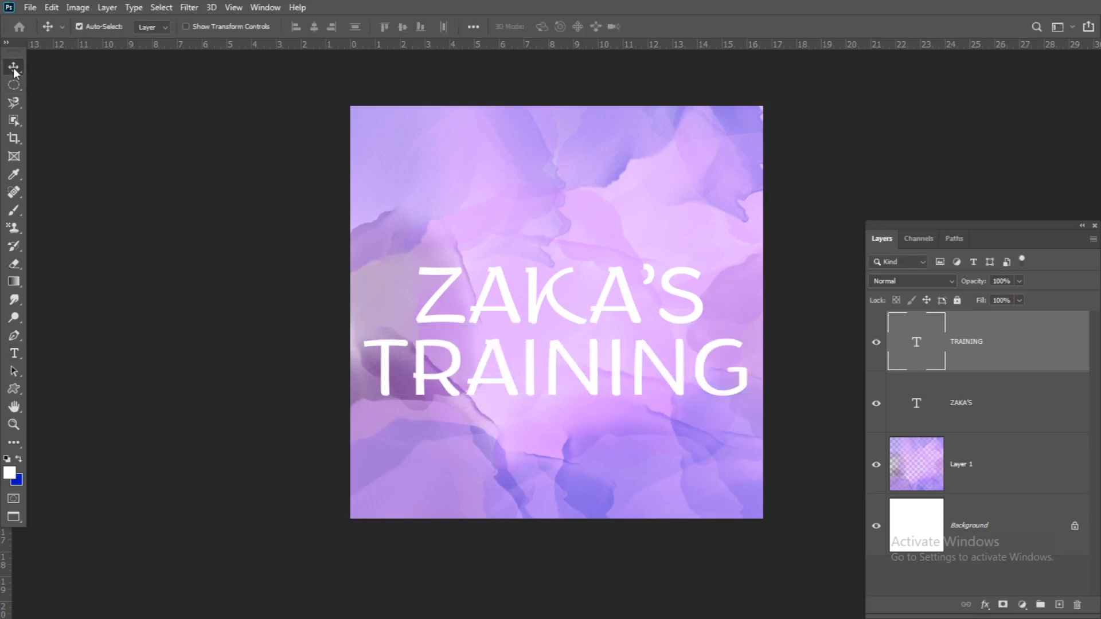
# - Scale the TRAINING text down to match the width of ZAKA'S and align it underneath
pyautogui.hotkey('ctrl', 't')
pyautogui.moveTo(749, 324); pyautogui.dragTo(720, 337)
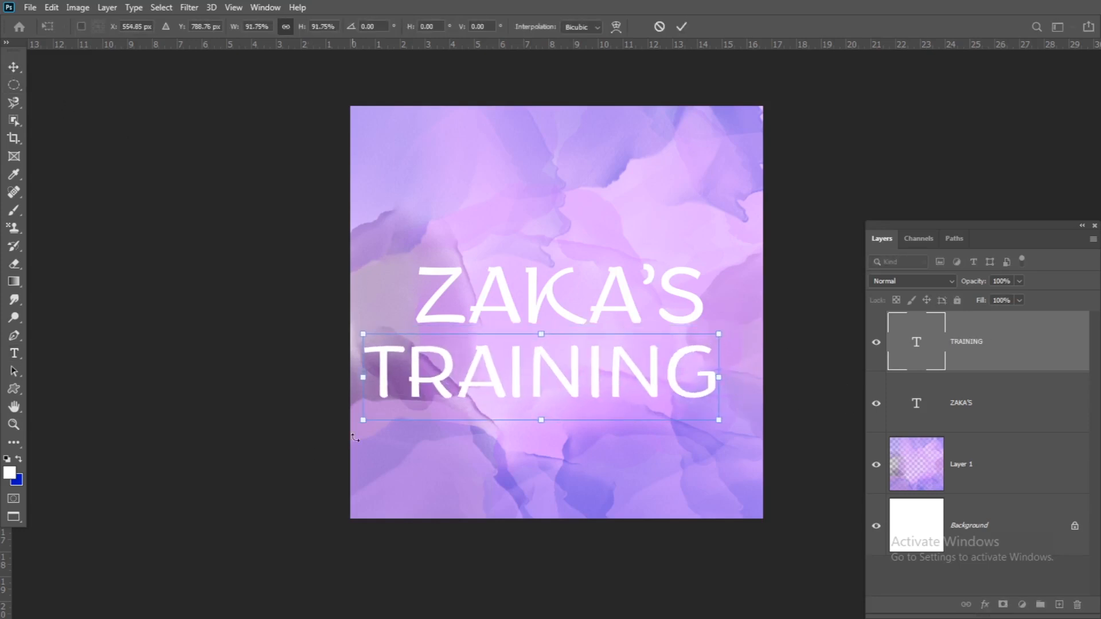
pyautogui.moveTo(367, 423); pyautogui.dragTo(411, 408)
pyautogui.moveTo(720, 405); pyautogui.dragTo(704, 375)
pyautogui.press('Return')
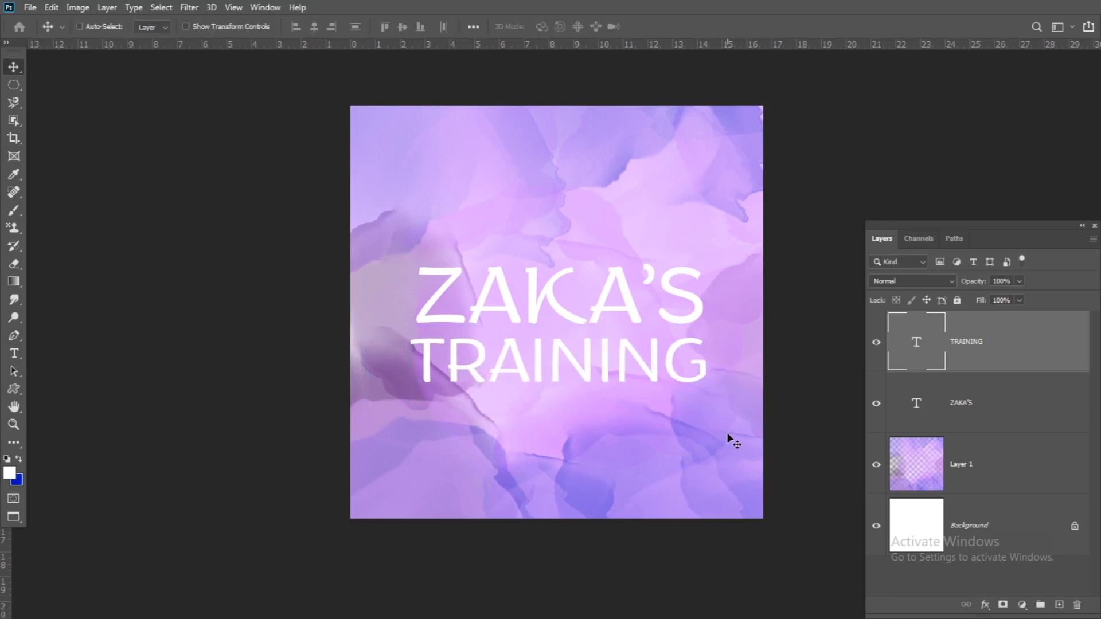
pyautogui.hotkey('ctrl', 't')
pyautogui.moveTo(708, 396); pyautogui.dragTo(705, 391)
pyautogui.press('Return')
# - Nudge the TRAINING text slightly right and up, closer beneath ZAKA'S
pyautogui.press('Right')
pyautogui.press('Right')
pyautogui.press('Right')
pyautogui.press('Right')
pyautogui.press('Right')
pyautogui.press('Right')
pyautogui.press('Right')
pyautogui.press('Up')
pyautogui.press('Up')
pyautogui.press('Up')
pyautogui.press('Up')
pyautogui.press('Up')
pyautogui.press('Up')
pyautogui.press('Up')
pyautogui.press('Up')
pyautogui.press('Up')
pyautogui.press('Up')
pyautogui.press('Up')
pyautogui.press('Up')
pyautogui.press('Up')
pyautogui.press('Up')
pyautogui.press('Up')
pyautogui.press('Up')
pyautogui.press('Up')
pyautogui.press('Up')
pyautogui.press('Up')
pyautogui.press('Up')
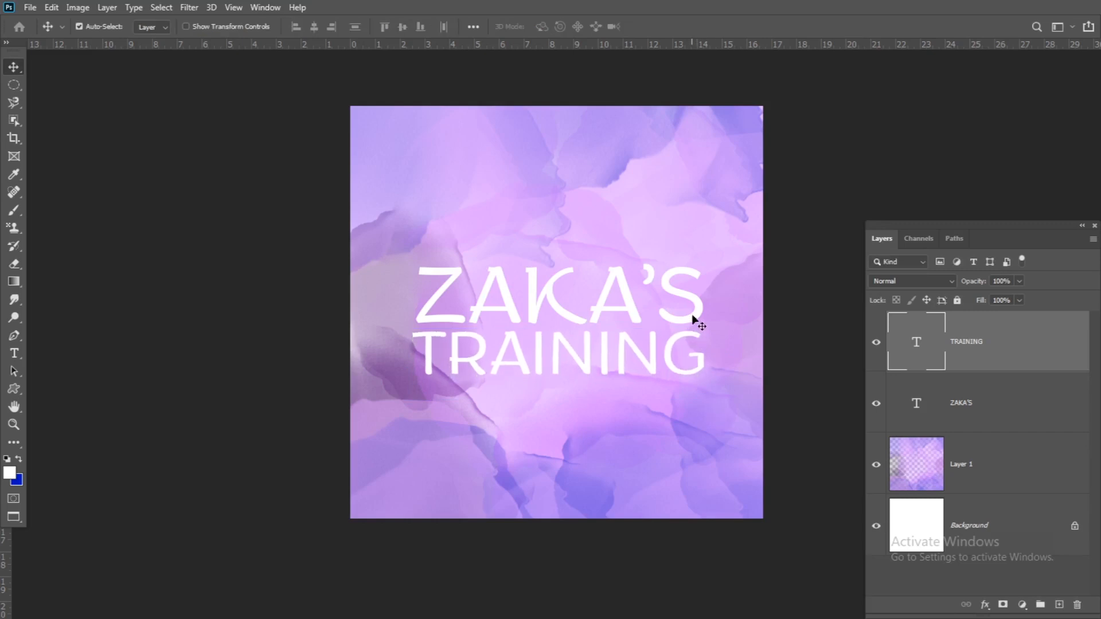
# - Move the ZAKA'S and TRAINING text layers together slightly left and down, closer to the canvas centre
pyautogui.keyDown('shift'); pyautogui.click(697, 315); pyautogui.keyUp('shift')
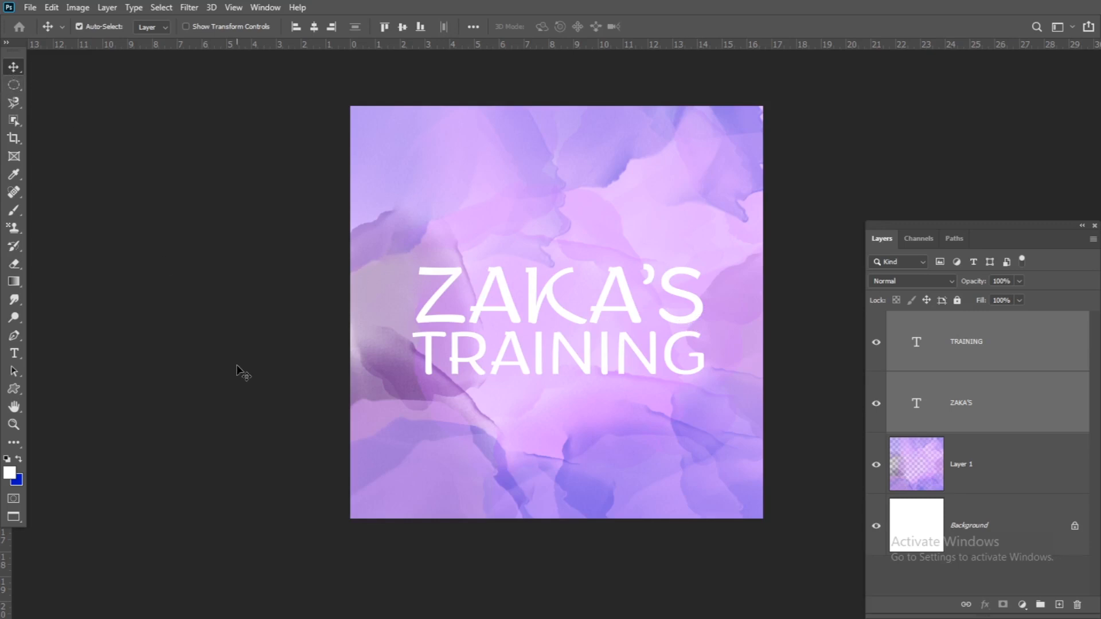
pyautogui.click(1025, 476)
pyautogui.click(956, 344)
pyautogui.keyDown('shift'); pyautogui.click(968, 406); pyautogui.keyUp('shift')
pyautogui.moveTo(683, 319); pyautogui.dragTo(669, 314)
pyautogui.press('Down')
pyautogui.press('Down')
pyautogui.press('Down')
pyautogui.press('Down')
pyautogui.press('Down')
pyautogui.press('Down')
pyautogui.press('Down')
pyautogui.press('Down')
pyautogui.press('Down')
pyautogui.press('Down')
pyautogui.press('Down')
pyautogui.press('Down')
pyautogui.press('Down')
pyautogui.press('Down')
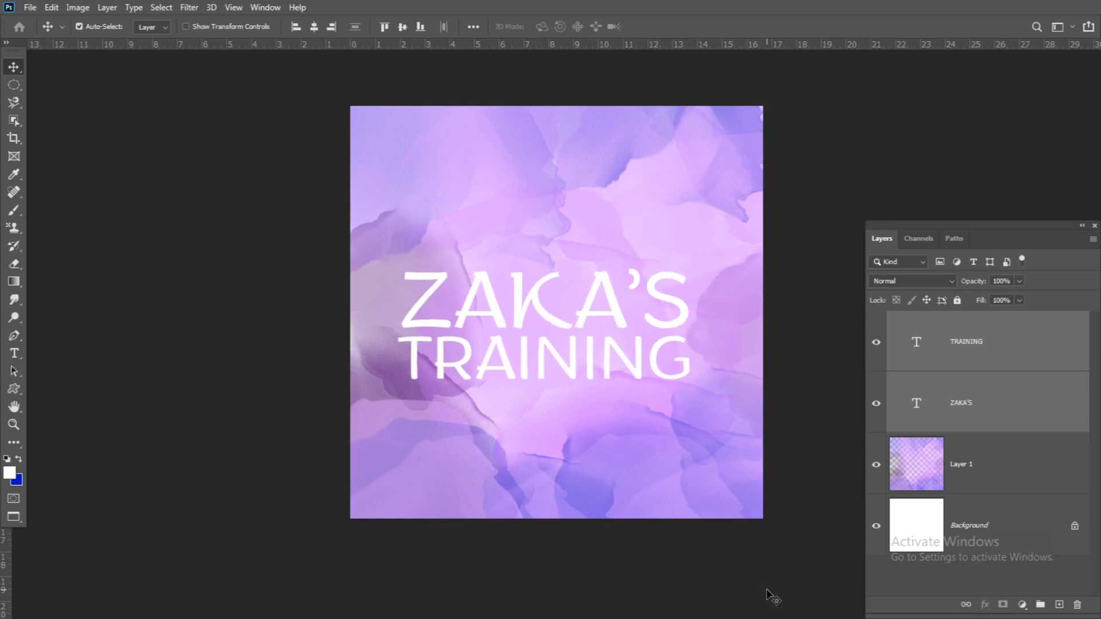
pyautogui.press('Right')
pyautogui.press('Right')
pyautogui.press('Right')
pyautogui.press('Right')
pyautogui.press('Down')
pyautogui.press('Down')
pyautogui.press('Down')
# - Scale the ZAKA'S text up by about 1% to match the width of TRAINING
pyautogui.click(684, 323)
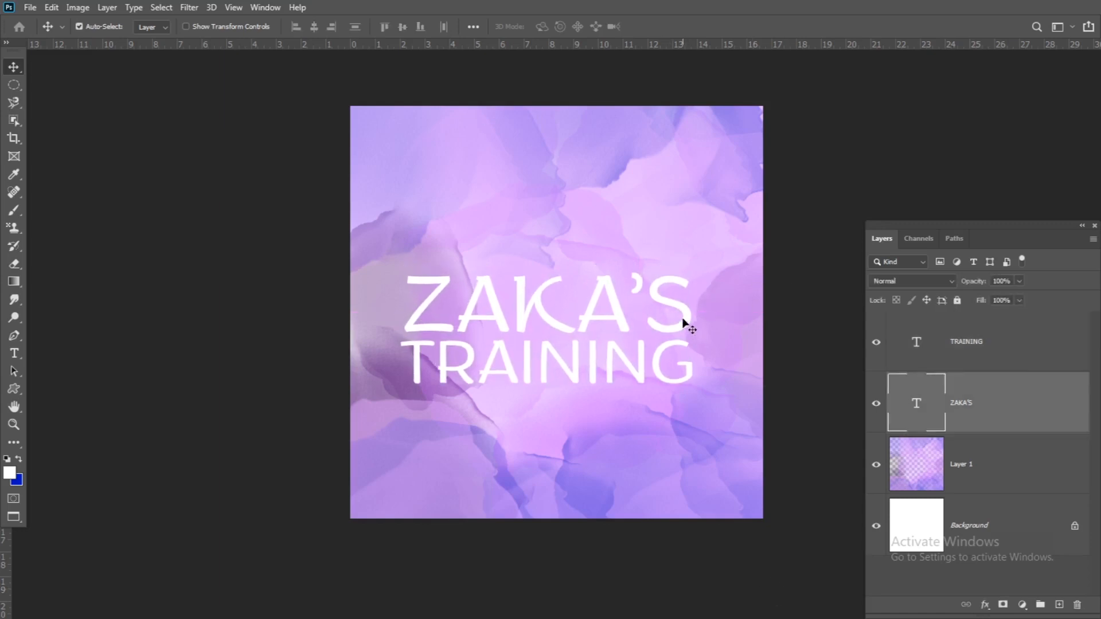
pyautogui.hotkey('ctrl', 't')
pyautogui.moveTo(695, 263); pyautogui.dragTo(696, 262)
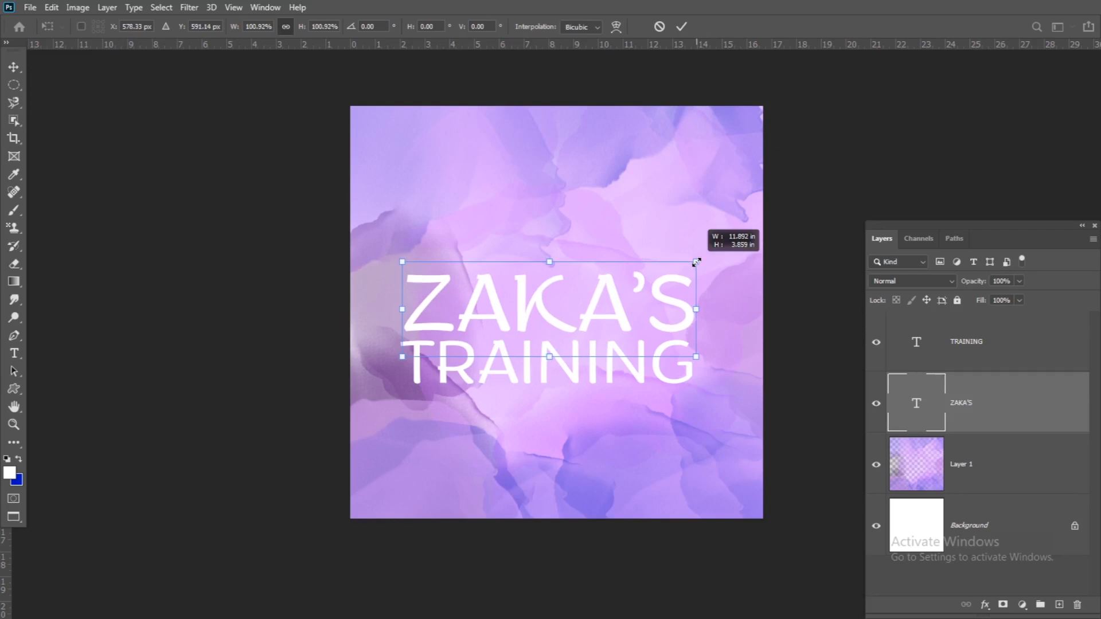
pyautogui.press('Return')
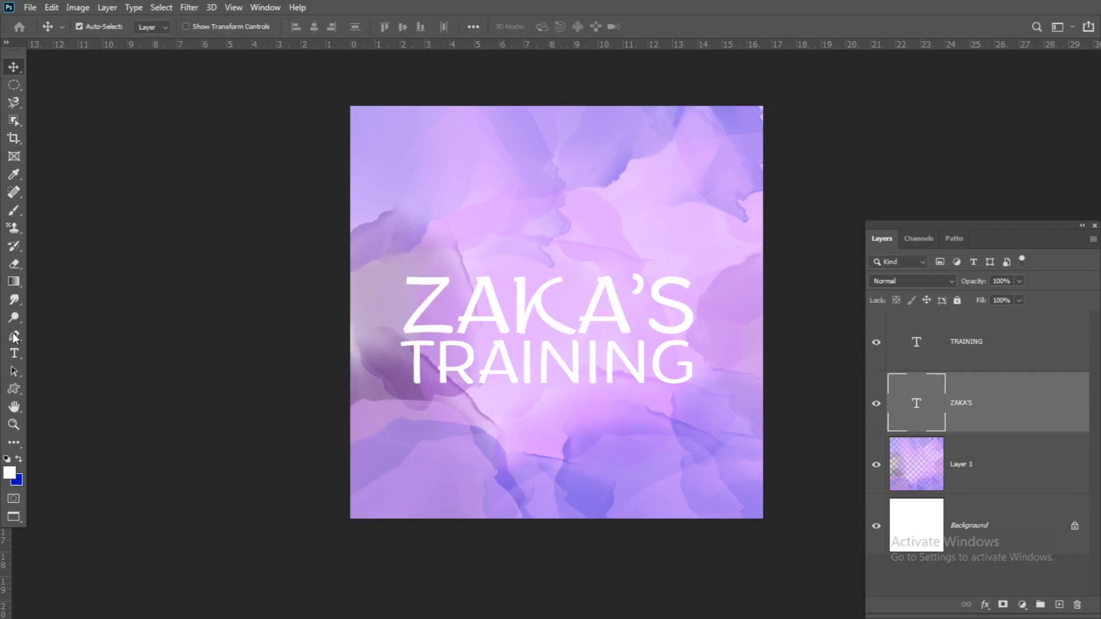
# - Set the font style of the ZAKA'S text to Bold
pyautogui.click(15, 354)
pyautogui.doubleClick(525, 308)
pyautogui.click(300, 26)
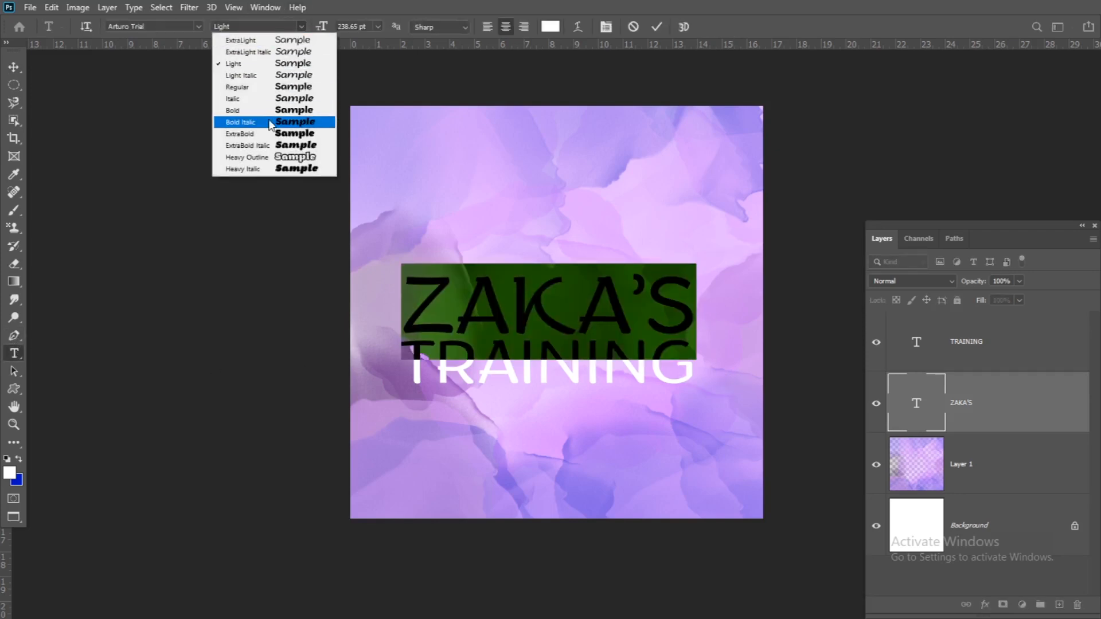
pyautogui.click(241, 118)
pyautogui.click(13, 67)
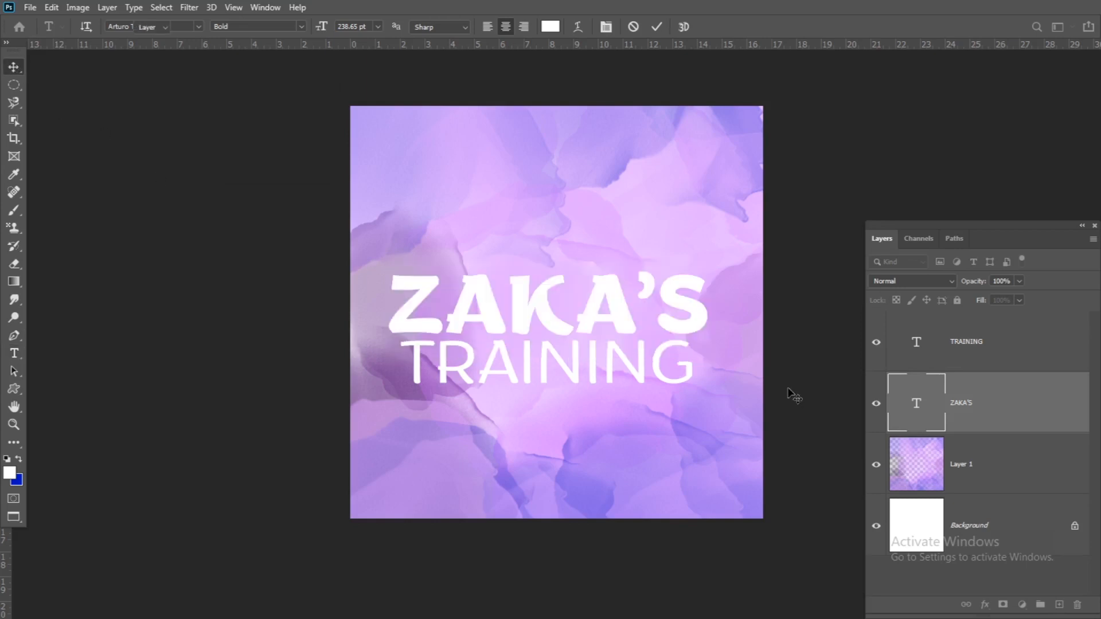
# - Try enlarging the TRAINING text to about 108.6% to match the bold ZAKA'S width, and undo the changes
pyautogui.click(645, 383)
pyautogui.hotkey('ctrl', 't')
pyautogui.moveTo(681, 401); pyautogui.dragTo(702, 421)
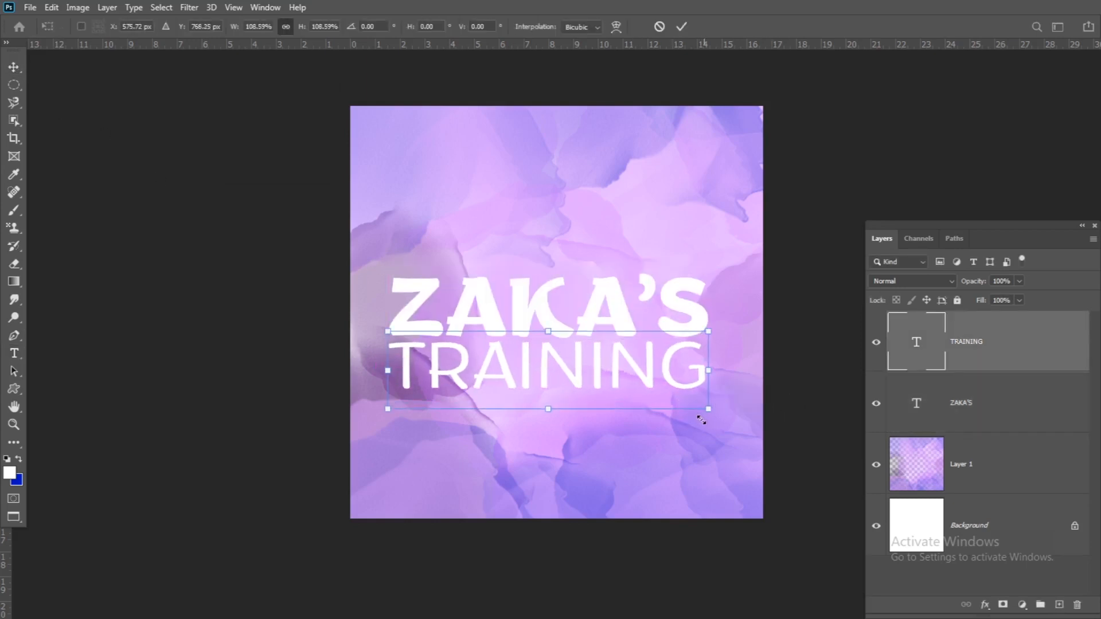
pyautogui.press('Return')
pyautogui.hotkey('ctrl', 'z')
pyautogui.hotkey('ctrl', 'z')
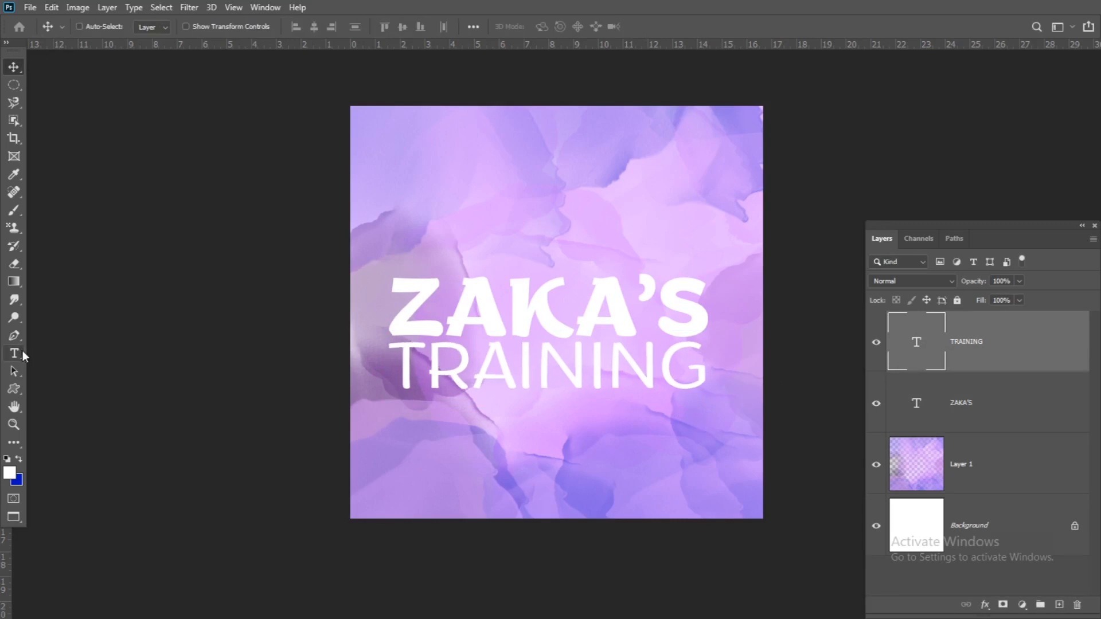
# - Set the font style of the ZAKA'S text to Regular
pyautogui.click(695, 321)
pyautogui.doubleClick(634, 299)
pyautogui.click(258, 26)
pyautogui.click(258, 87)
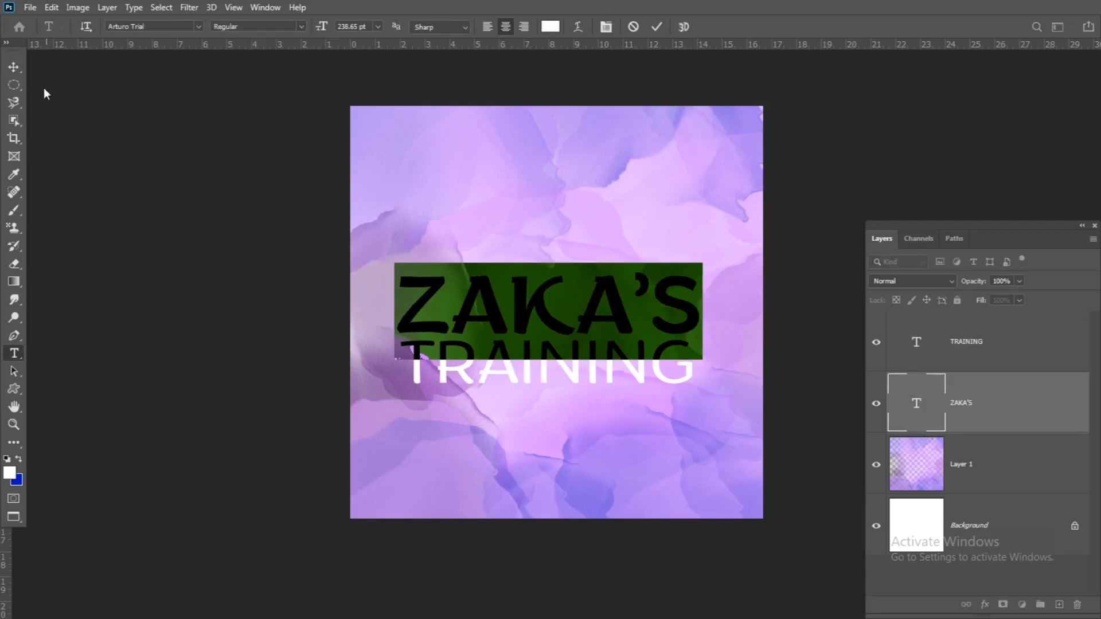
pyautogui.click(14, 67)
pyautogui.moveTo(761, 396); pyautogui.dragTo(764, 396)
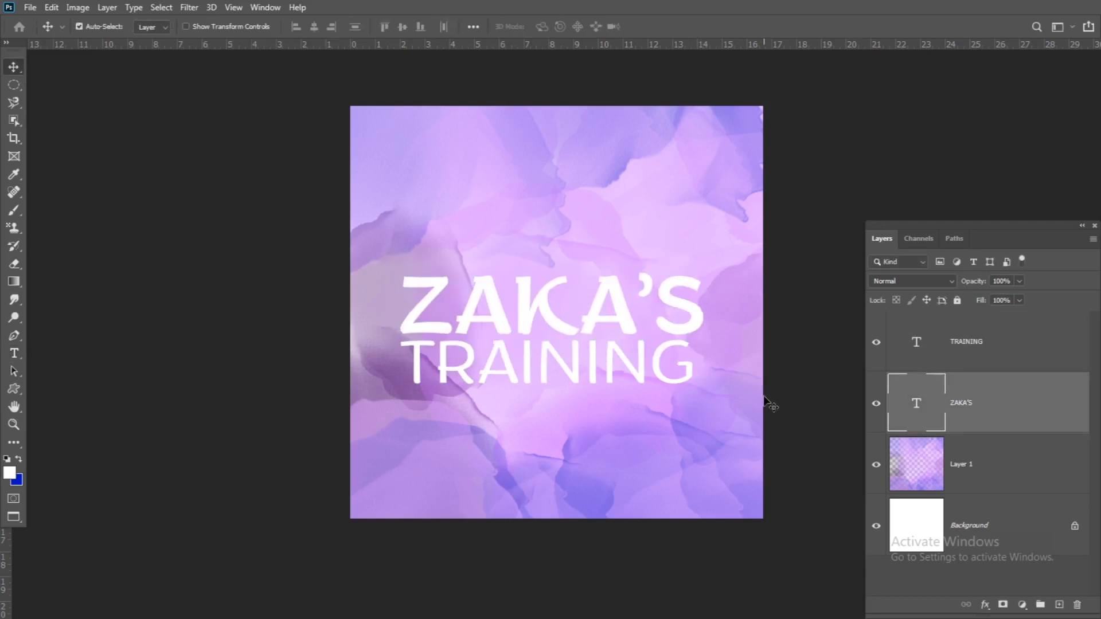
# - Scale the TRAINING text up slightly to match the width of the heavier ZAKA'S text
pyautogui.click(674, 350)
pyautogui.hotkey('ctrl', 't')
pyautogui.moveTo(695, 395); pyautogui.dragTo(697, 411)
pyautogui.press('Return')
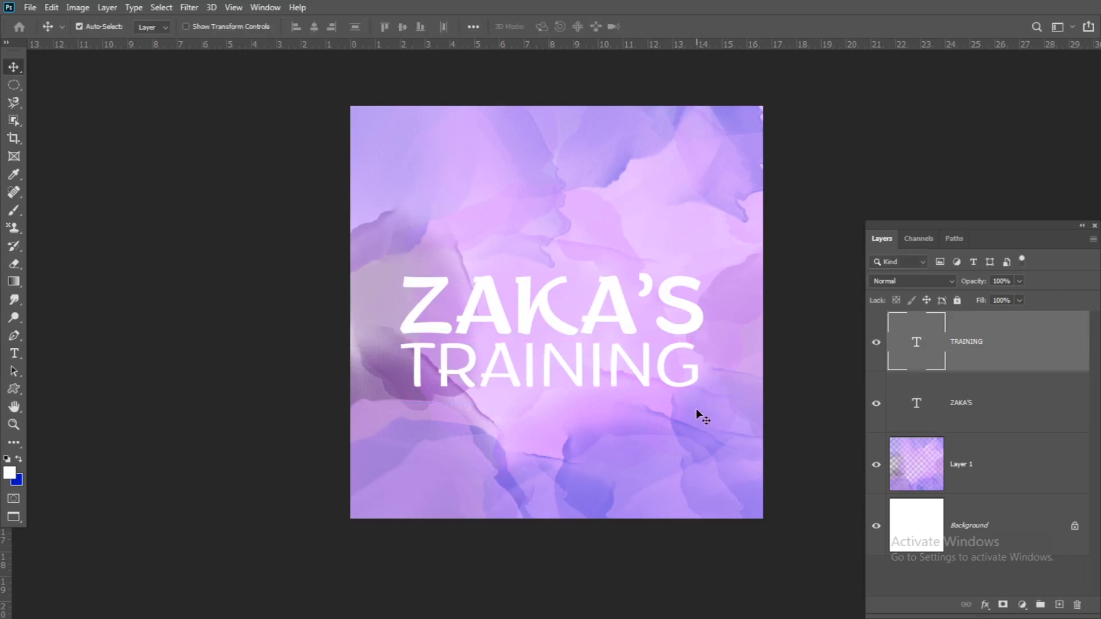
# - Move the ZAKA'S and TRAINING text together about 0.72 in up
pyautogui.keyDown('shift'); pyautogui.click(685, 345); pyautogui.keyUp('shift')
pyautogui.moveTo(686, 350); pyautogui.dragTo(687, 336)
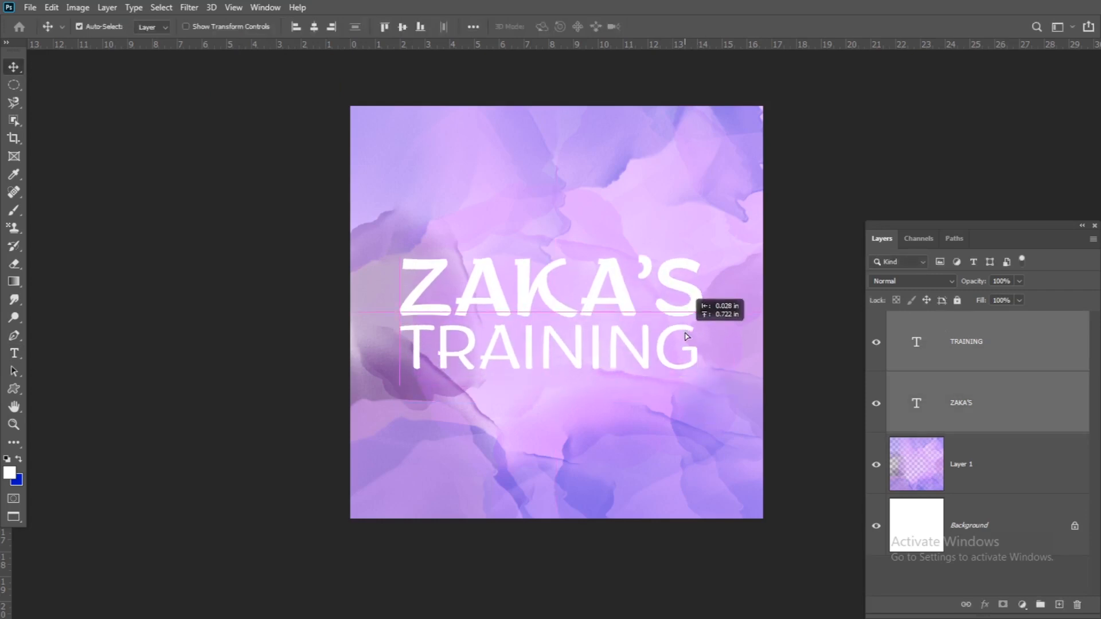
pyautogui.hotkey('ctrl', 't')
pyautogui.press('Return')
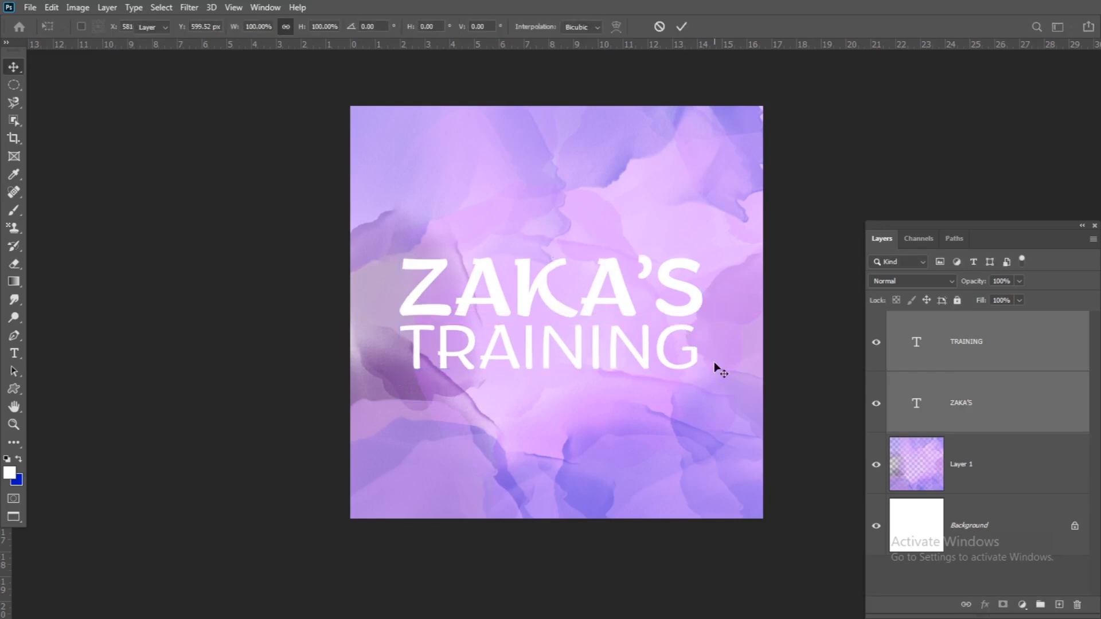
# - Add a new layer above Layer 1 and open the 20 Painter Brushes 2 set for the Brush tool
pyautogui.click(1029, 461)
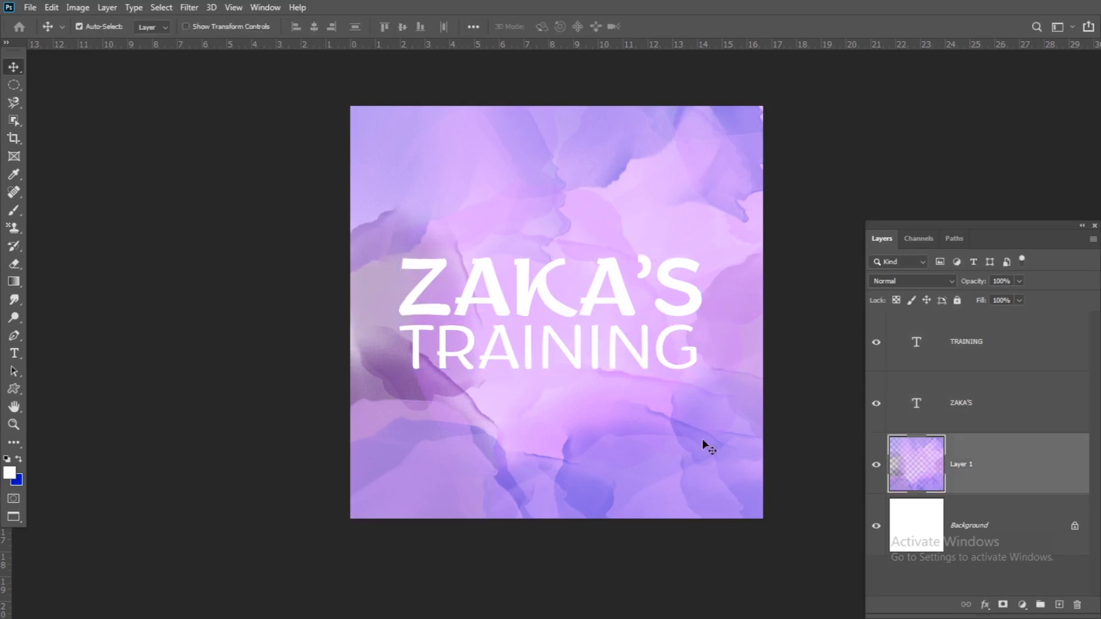
pyautogui.click(1058, 605)
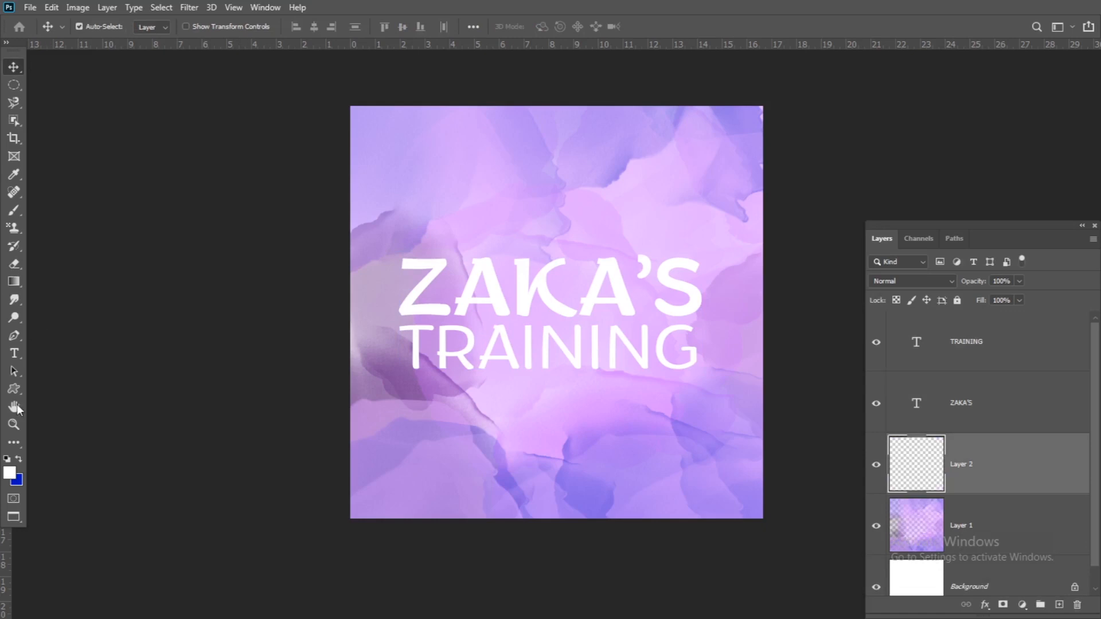
pyautogui.click(16, 285)
pyautogui.click(21, 213)
pyautogui.click(71, 211)
pyautogui.click(98, 25)
pyautogui.scroll(-3, 265, 325)
pyautogui.moveTo(239, 332); pyautogui.dragTo(230, 230)
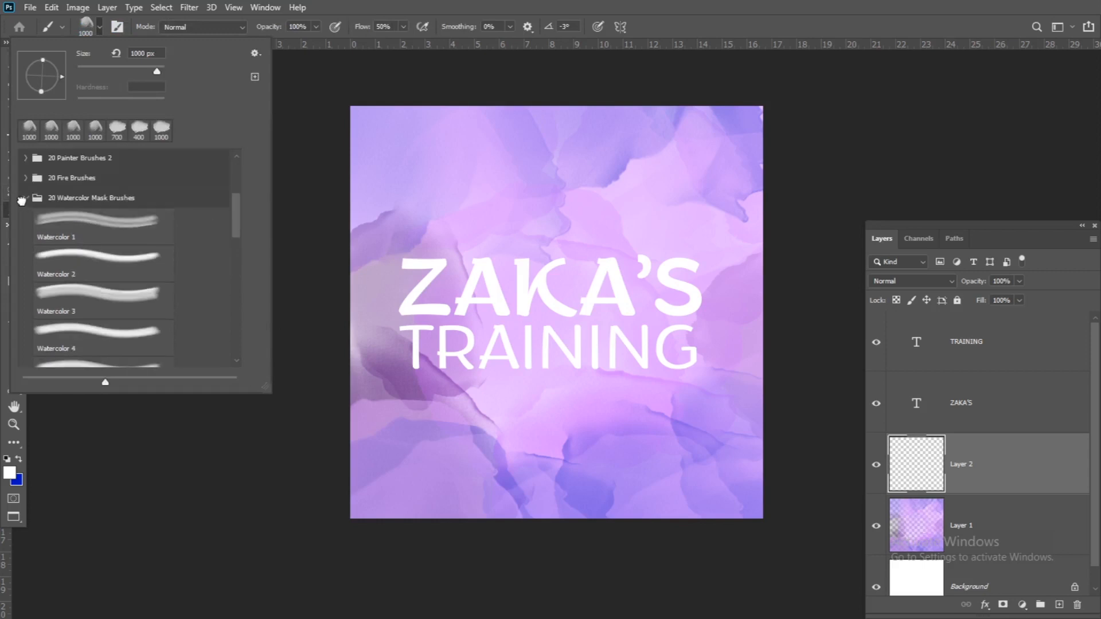
pyautogui.click(23, 198)
pyautogui.click(27, 199)
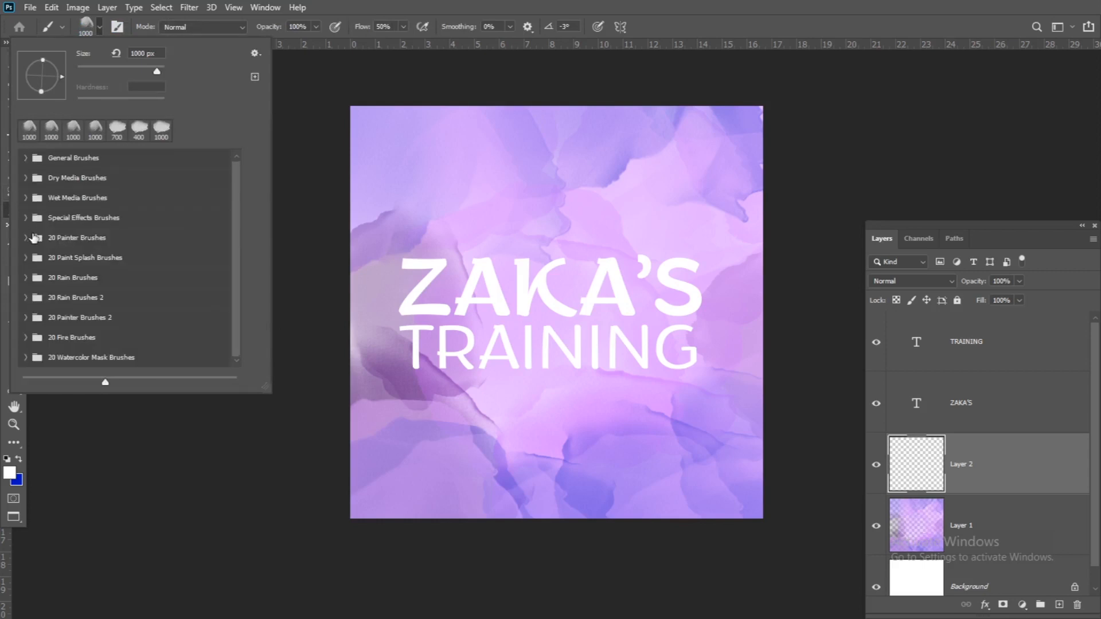
pyautogui.click(27, 318)
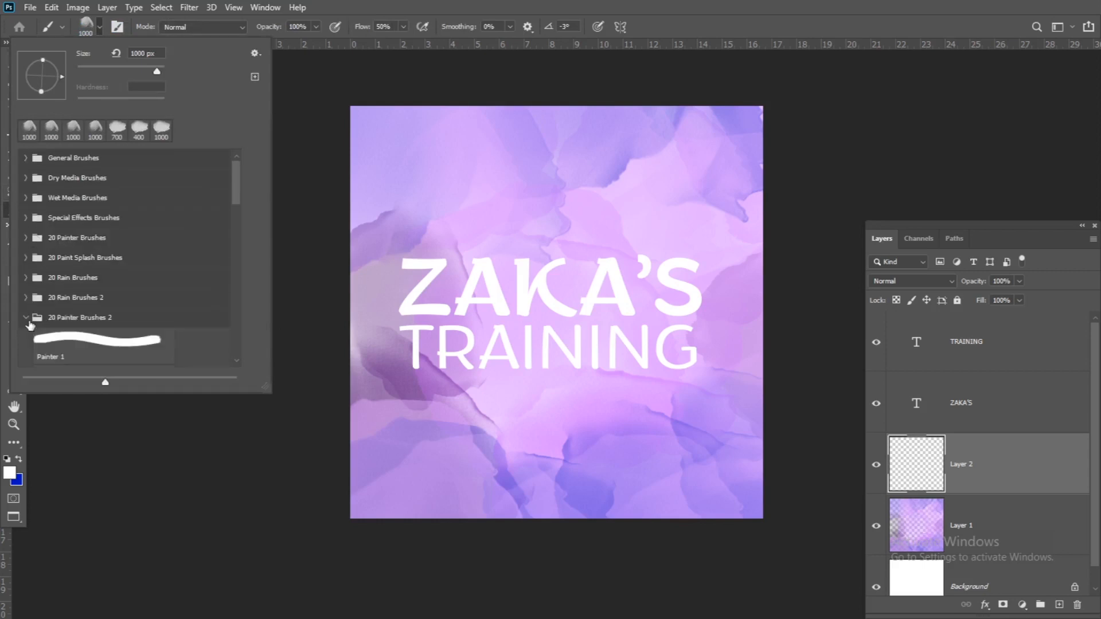
pyautogui.scroll(-2, 204, 217)
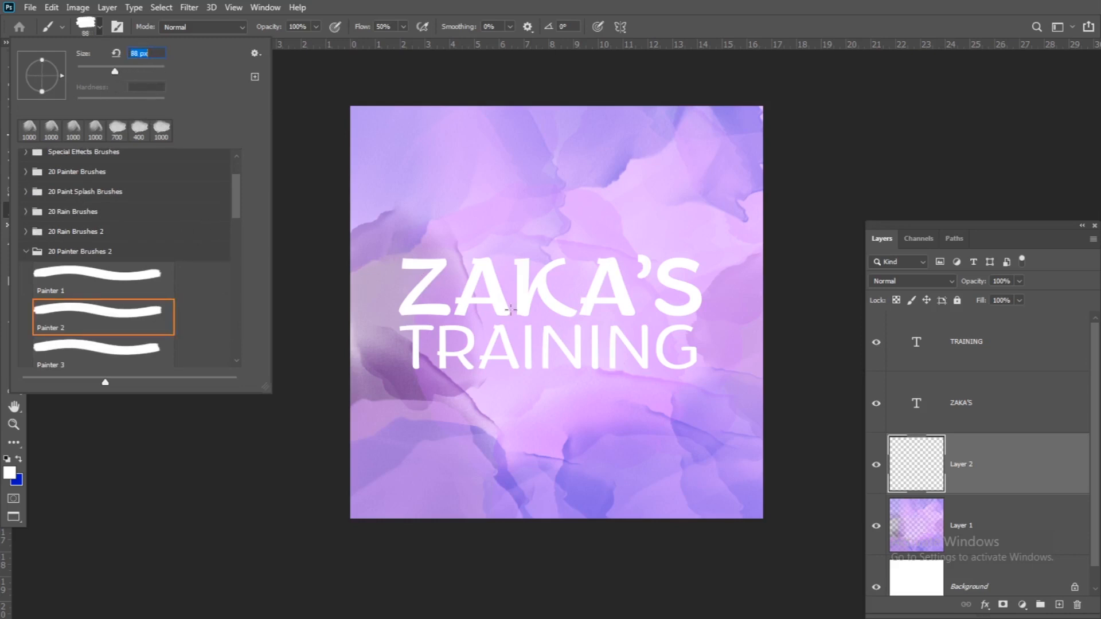
# - Try out several 2500 px brushes from the 20 Painter Brushes 2 set, including Painter 2, Painter 6 and Painter 10
pyautogui.moveTo(240, 203); pyautogui.dragTo(239, 222)
pyautogui.click(127, 260)
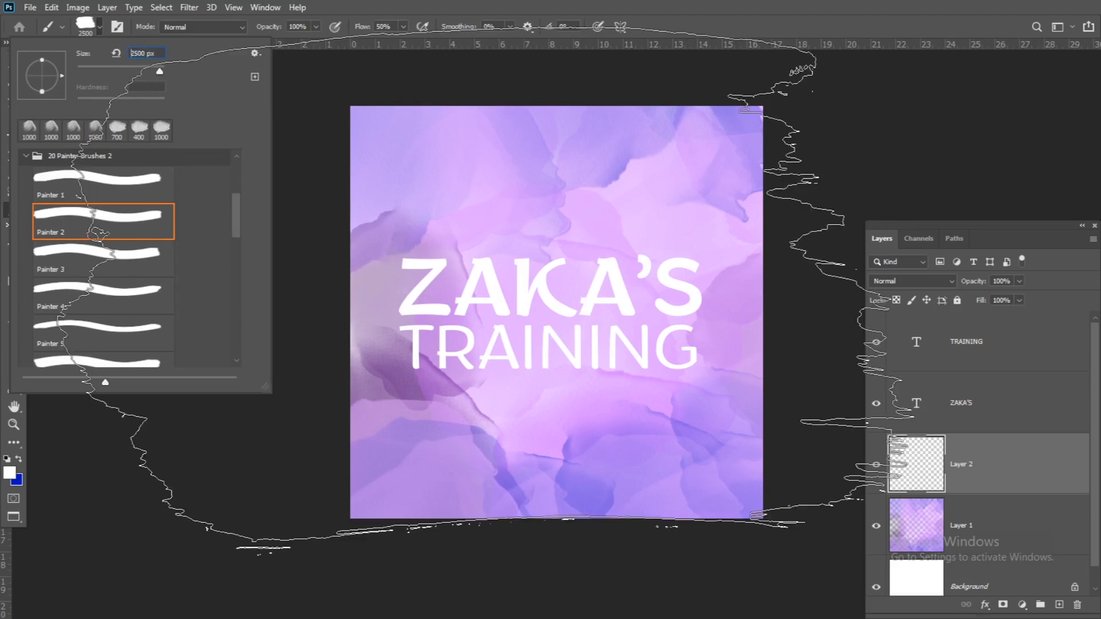
pyautogui.click(101, 332)
pyautogui.press('.')
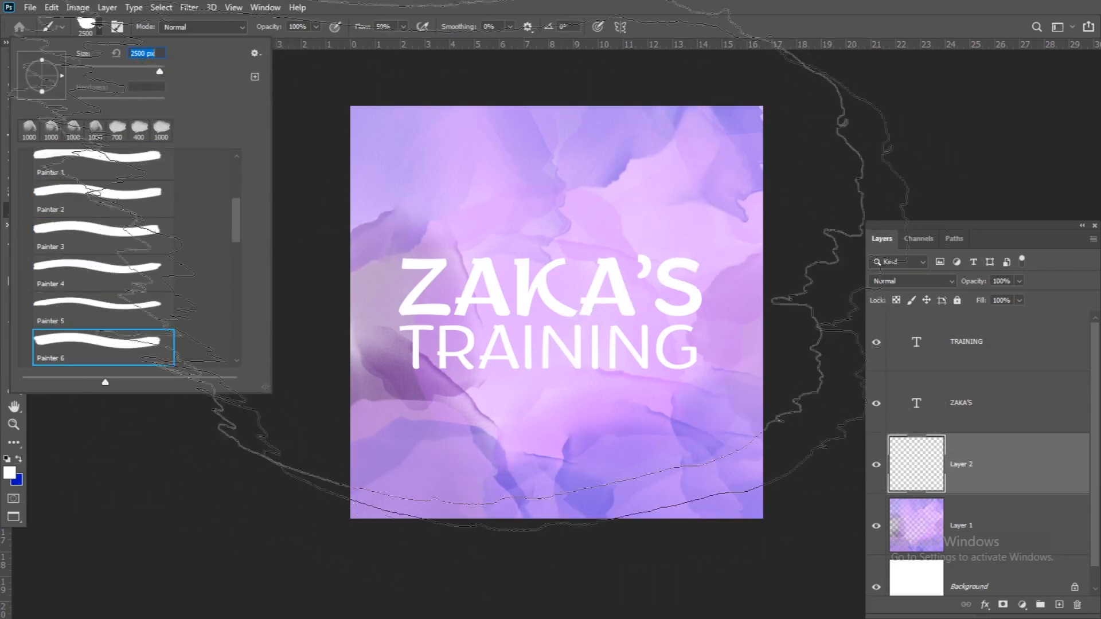
pyautogui.scroll(-5, 240, 223)
pyautogui.press('.')
pyautogui.press('.')
pyautogui.press('.')
pyautogui.press('.')
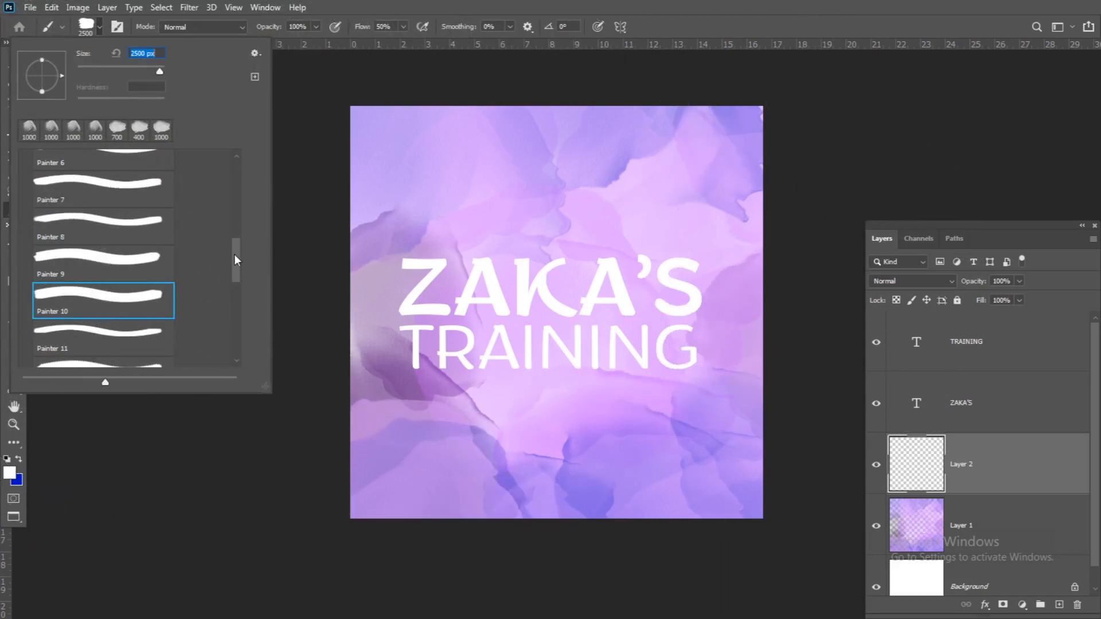
pyautogui.scroll(-10, 123, 269)
pyautogui.click(123, 268)
pyautogui.click(151, 305)
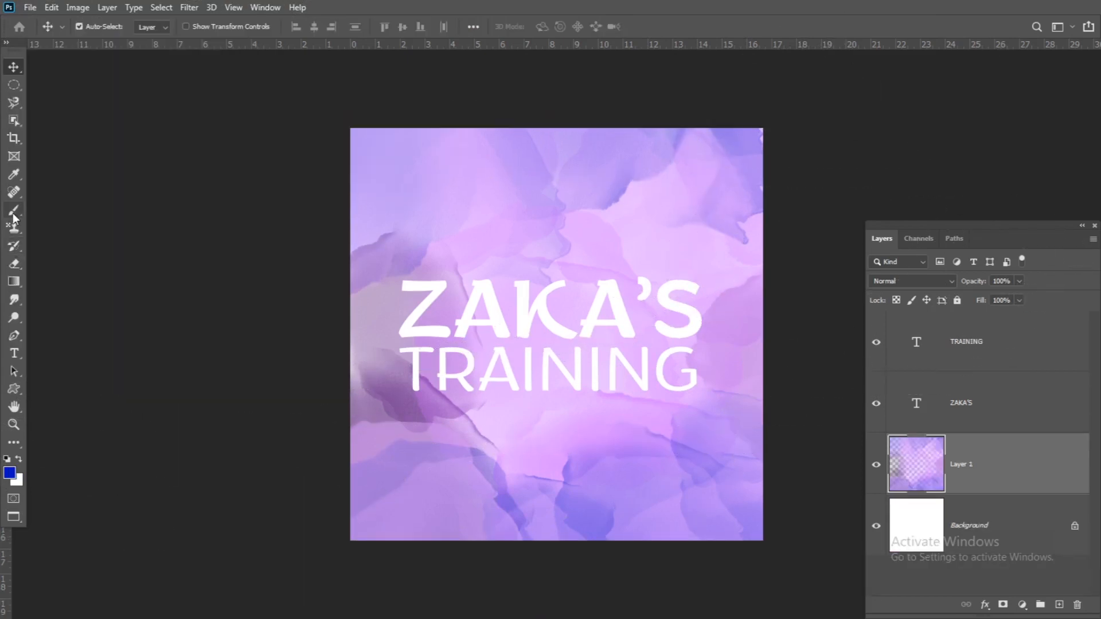
# - Choose the Painter 1 brush from the 20 Painter Brushes 2 set for the Brush tool
pyautogui.click(13, 211)
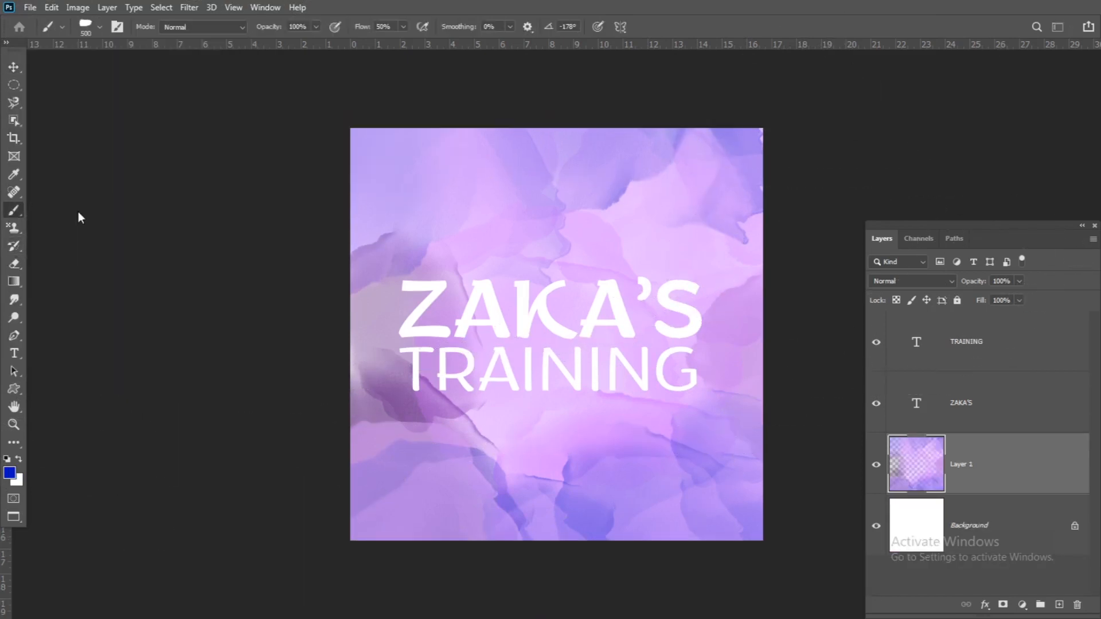
pyautogui.click(98, 28)
pyautogui.moveTo(236, 313); pyautogui.dragTo(236, 296)
pyautogui.click(137, 250)
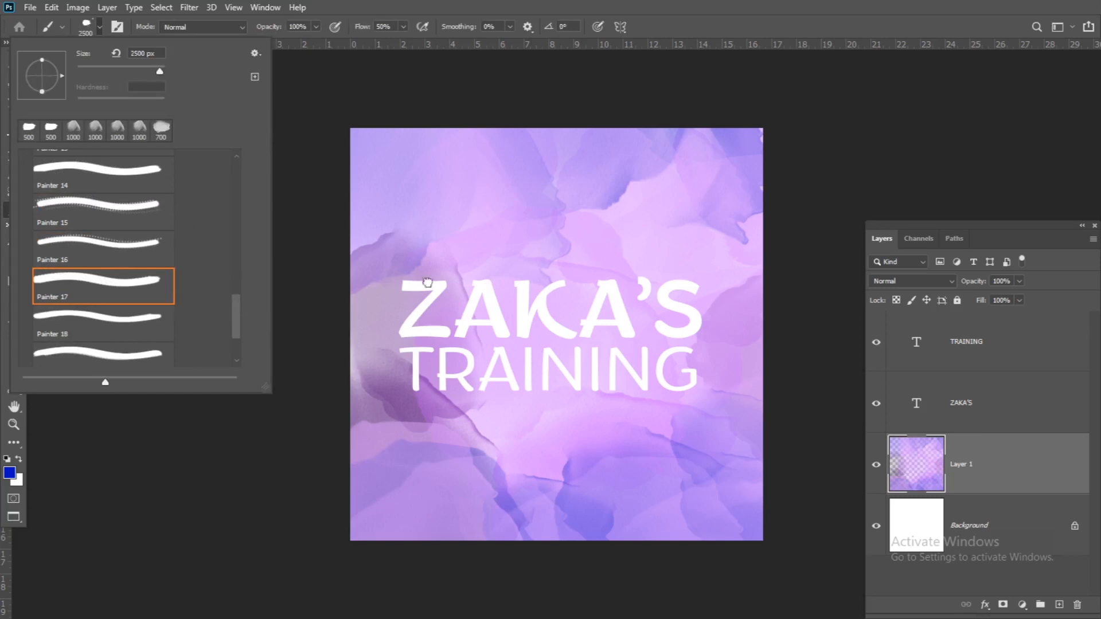
pyautogui.click(99, 172)
pyautogui.moveTo(236, 312)
pyautogui.mouseDown()
pyautogui.moveTo(231, 192)
pyautogui.moveTo(233, 201)
pyautogui.mouseUp()
pyautogui.click(103, 229)
pyautogui.click(97, 189)
pyautogui.click(89, 295)
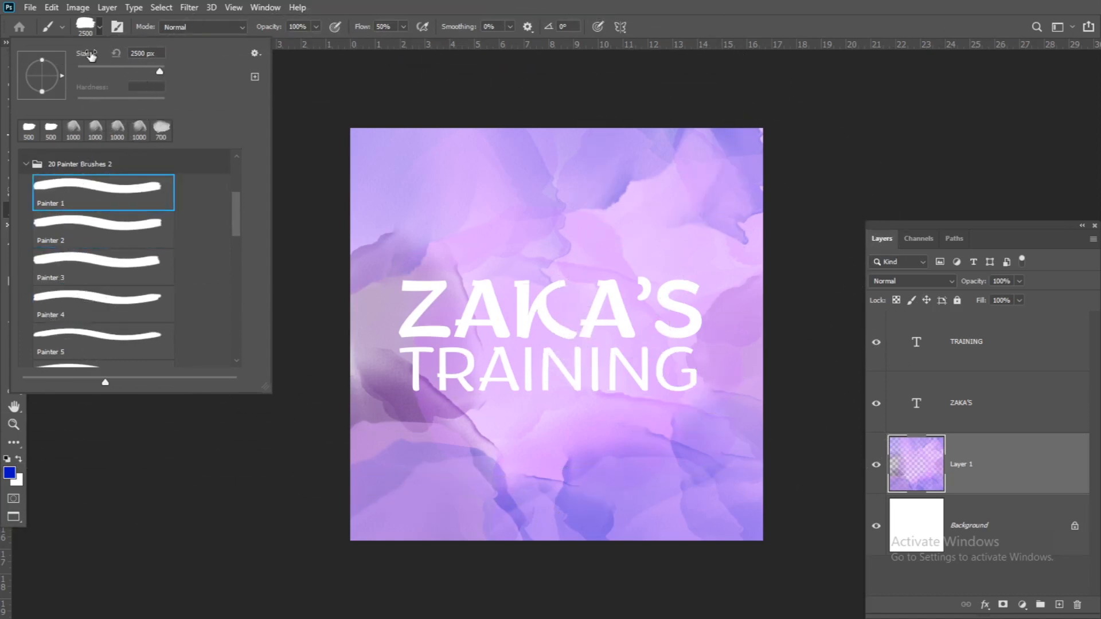
# - Reduce the brush size to 1000 px
pyautogui.click(88, 31)
pyautogui.press('[')
pyautogui.press('[')
pyautogui.press('[')
pyautogui.press('[')
pyautogui.press('[')
pyautogui.press('[')
pyautogui.press('[')
pyautogui.press('[')
pyautogui.press('[')
pyautogui.press('[')
pyautogui.press('[')
pyautogui.press('[')
pyautogui.press('[')
pyautogui.press('[')
pyautogui.press('[')
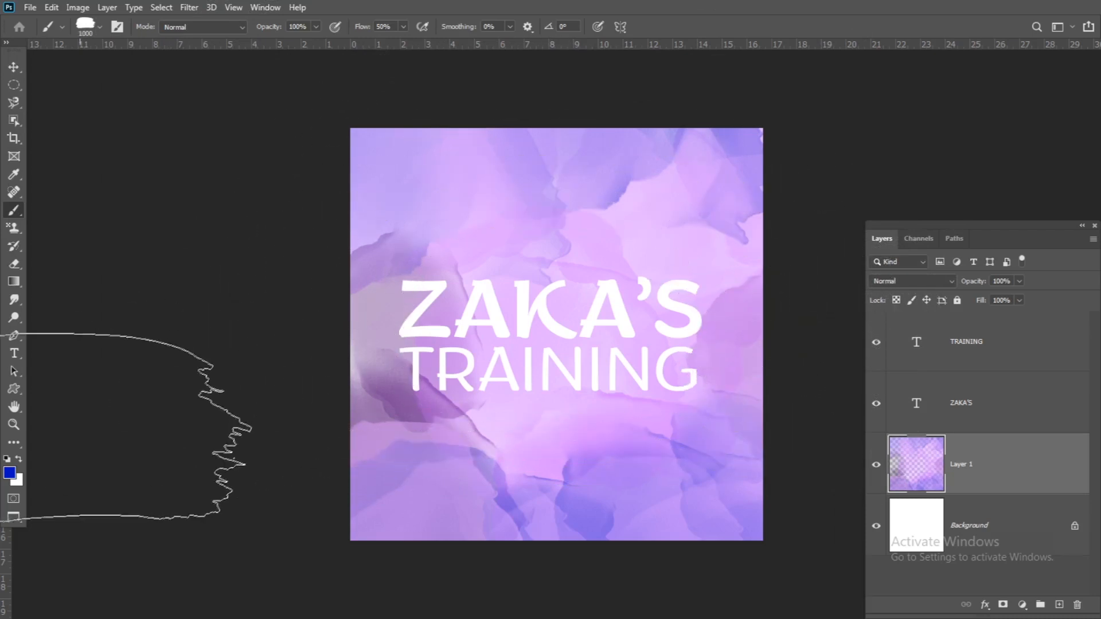
# - Sample a purple from the watercolour background and set the foreground colour to a deeper, more saturated shade of it
pyautogui.click(8, 475)
pyautogui.click(505, 277)
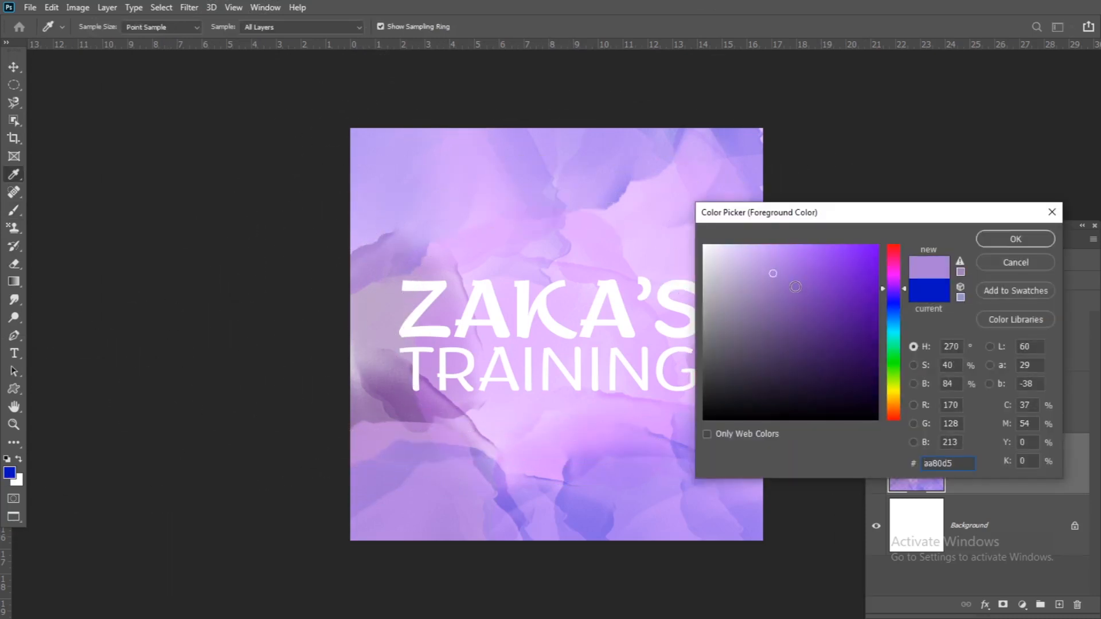
pyautogui.click(848, 297)
pyautogui.click(1015, 239)
# - Test a purple stroke behind the title on Layer 1, undo it and reduce the brush size to 700 px
pyautogui.moveTo(573, 344); pyautogui.dragTo(631, 344)
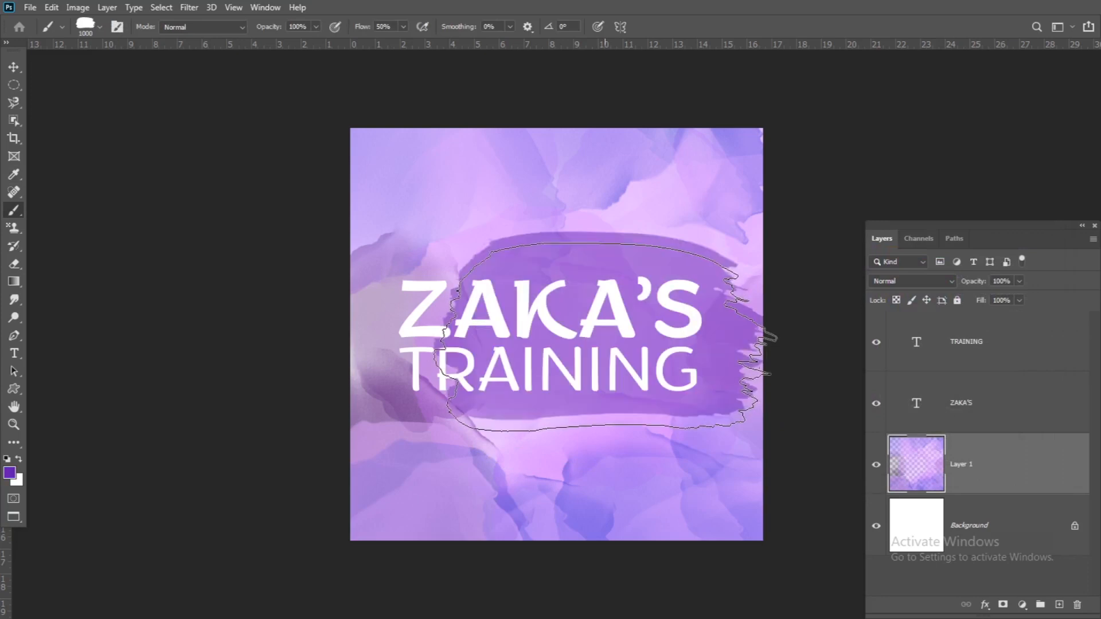
pyautogui.hotkey('ctrl', 'z')
pyautogui.press('[')
pyautogui.press('[')
pyautogui.press('[')
# - Add a new layer above Layer 1 and paint a solid purple patch behind the title's right half at 100% flow
pyautogui.click(1059, 605)
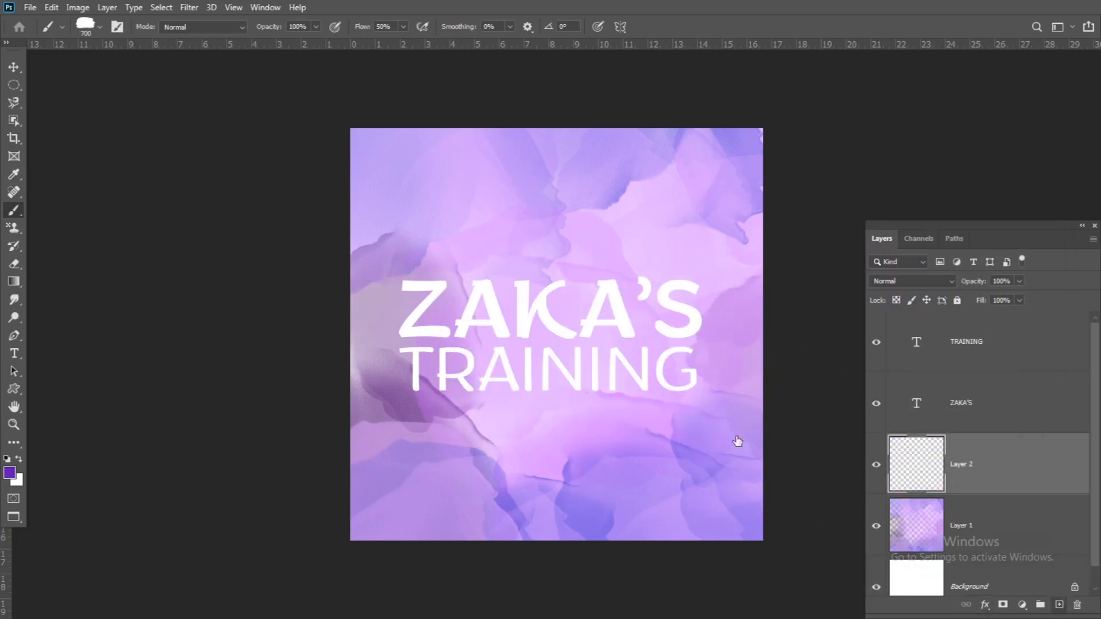
pyautogui.write('100')
pyautogui.press('Return')
pyautogui.moveTo(631, 318); pyautogui.dragTo(634, 361)
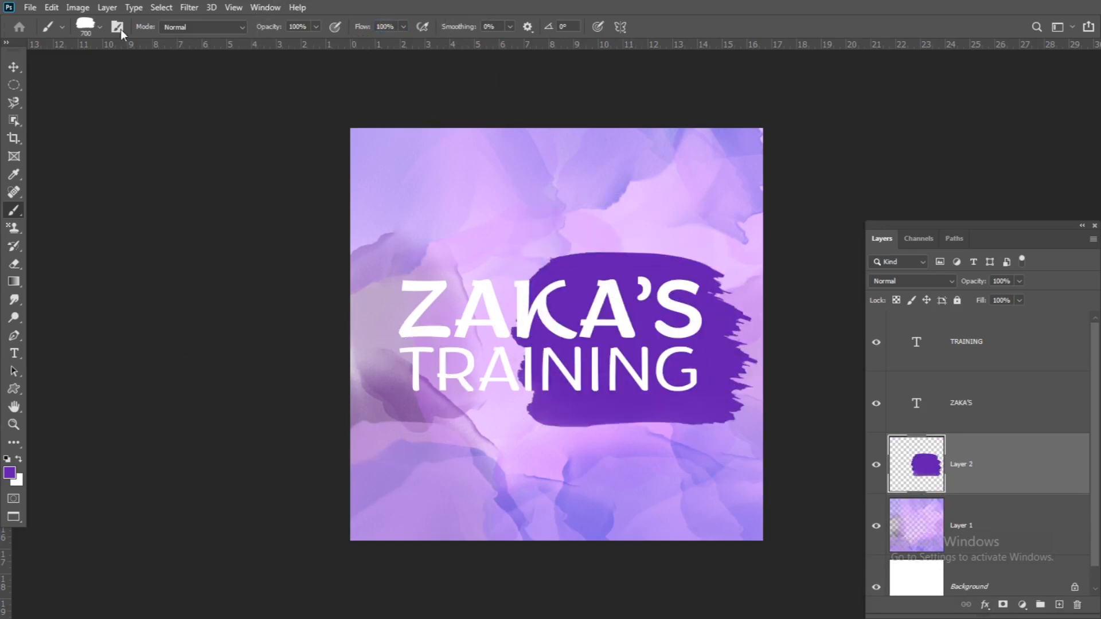
# - Rotate the brush tip to 180° and paint the purple patch behind the title's left half with ragged outer edges
pyautogui.click(103, 29)
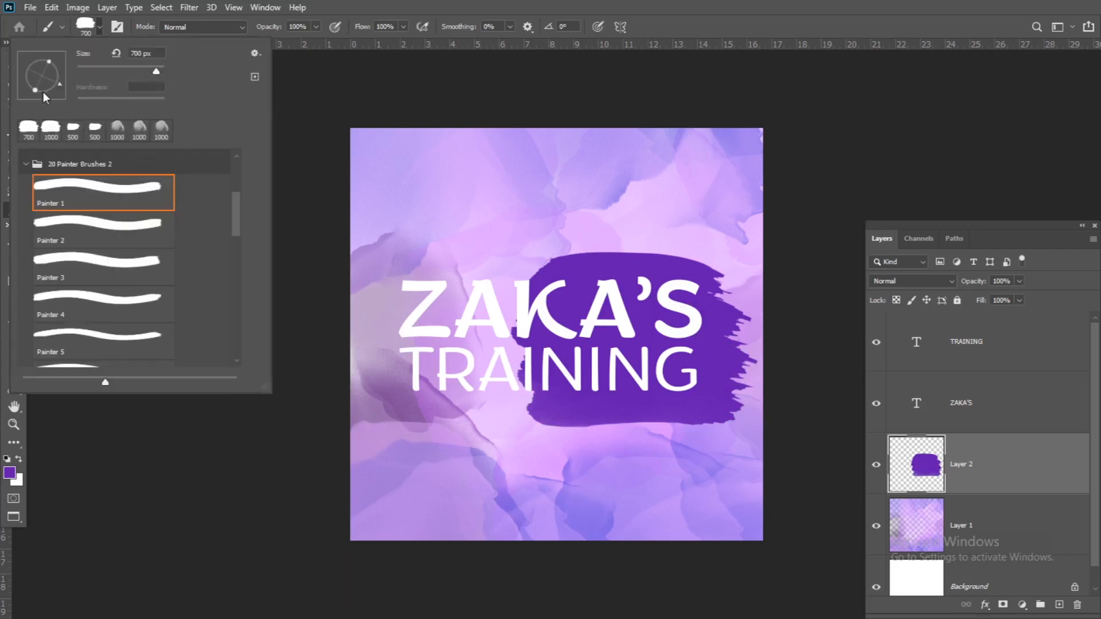
pyautogui.moveTo(11, 76); pyautogui.dragTo(11, 76)
pyautogui.click(488, 324)
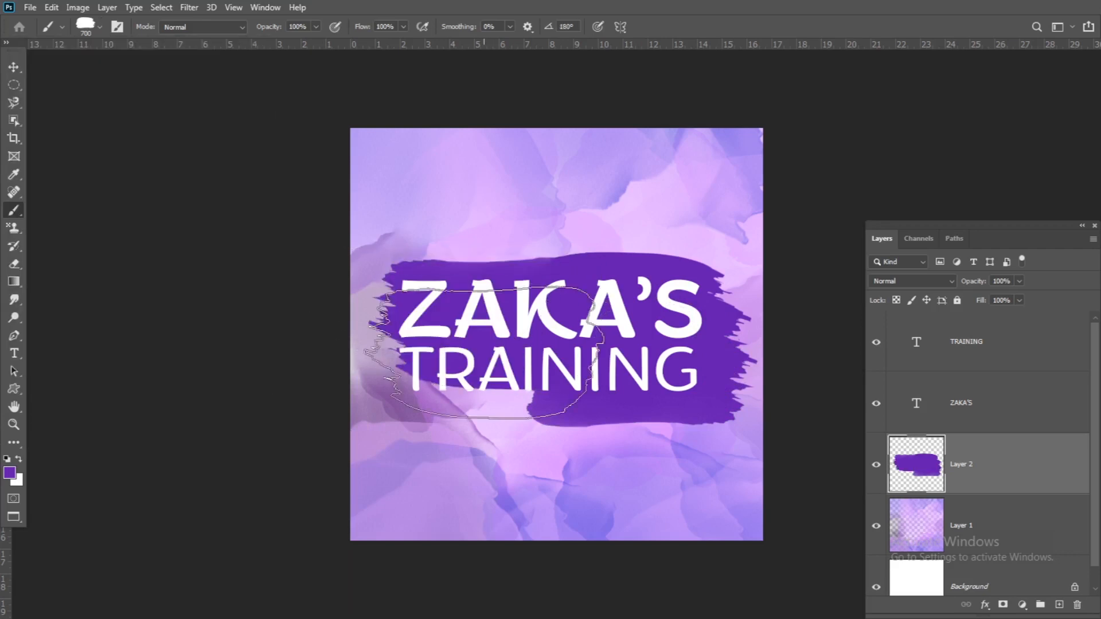
pyautogui.click(486, 360)
pyautogui.click(479, 314)
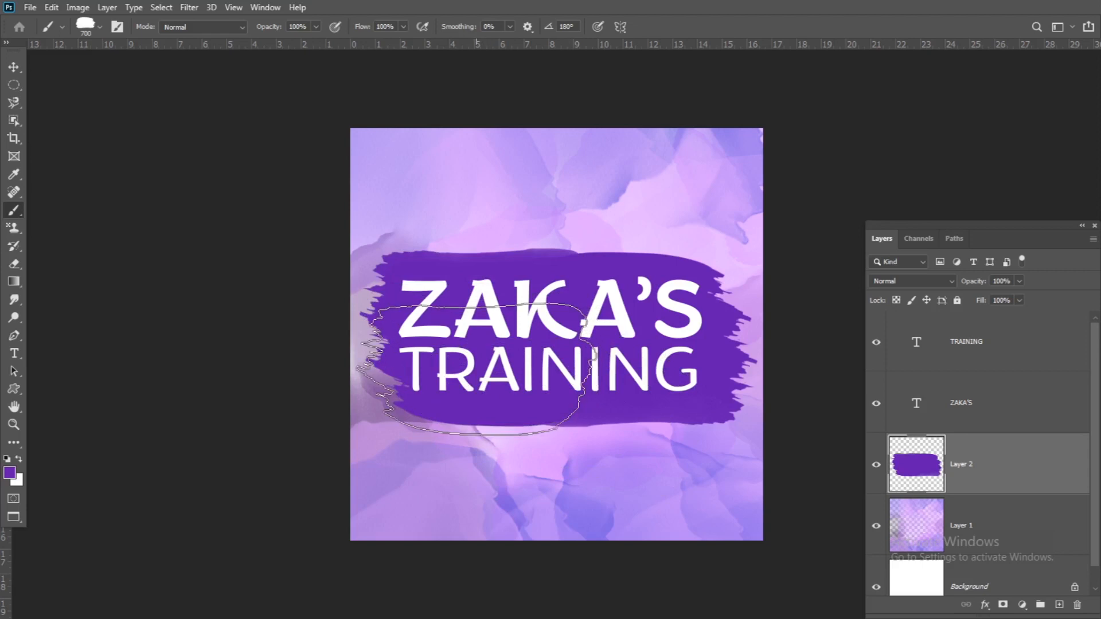
# - Add a final purple stroke to the patch's lower left part and squash the patch vertically to about 79% around the title
pyautogui.click(475, 368)
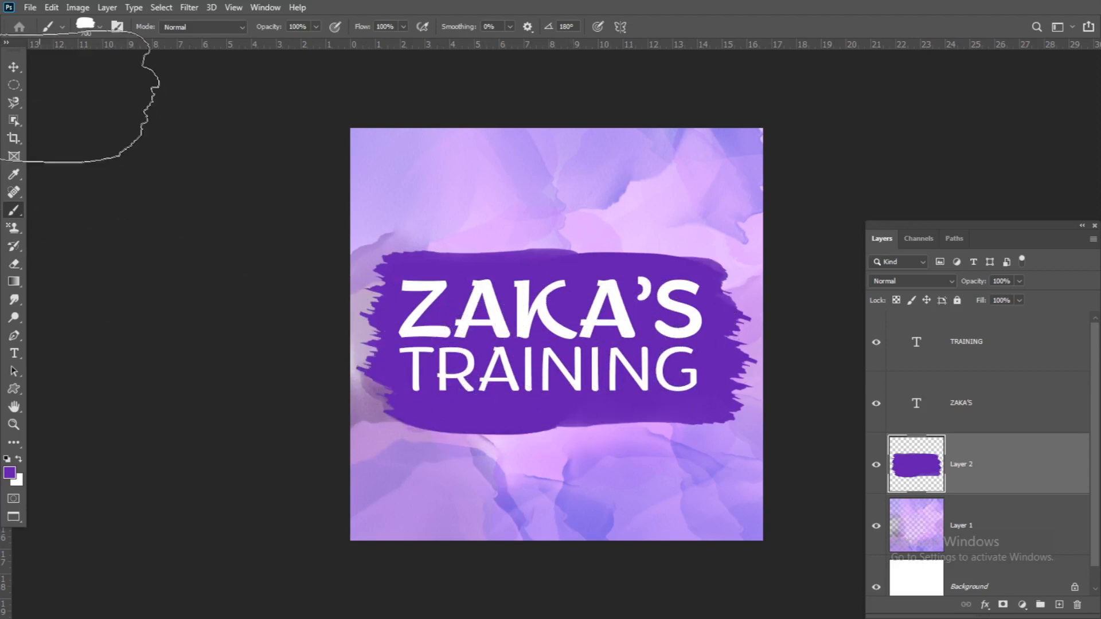
pyautogui.click(13, 68)
pyautogui.click(516, 442)
pyautogui.hotkey('ctrl', 't')
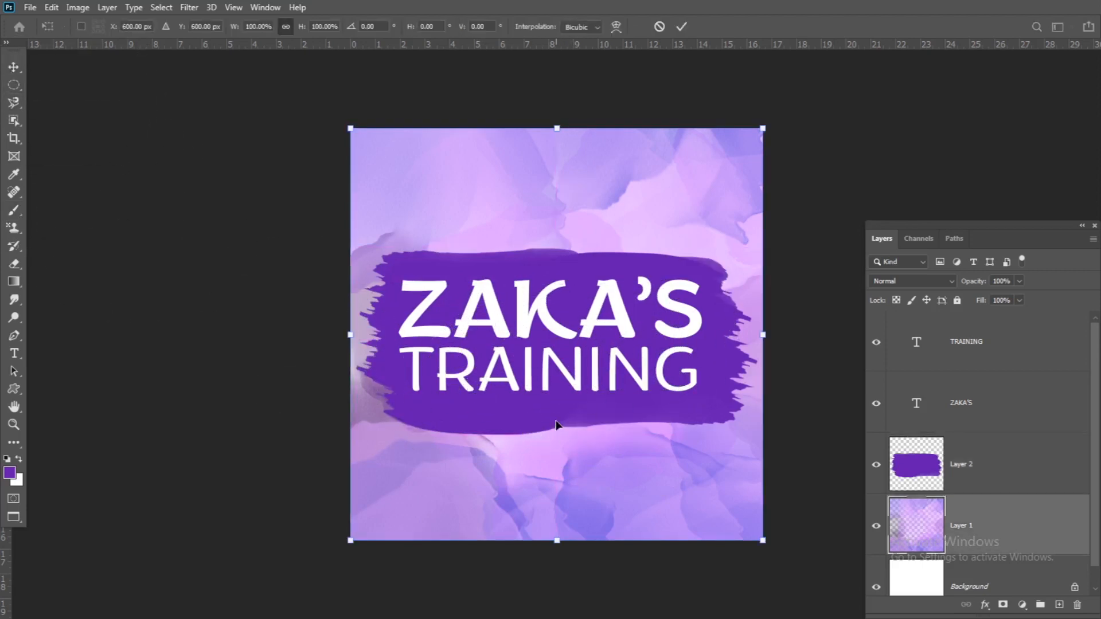
pyautogui.click(977, 486)
pyautogui.hotkey('ctrl', 't')
pyautogui.moveTo(555, 434); pyautogui.dragTo(555, 416)
pyautogui.moveTo(553, 247); pyautogui.dragTo(558, 264)
pyautogui.moveTo(559, 412); pyautogui.dragTo(559, 406)
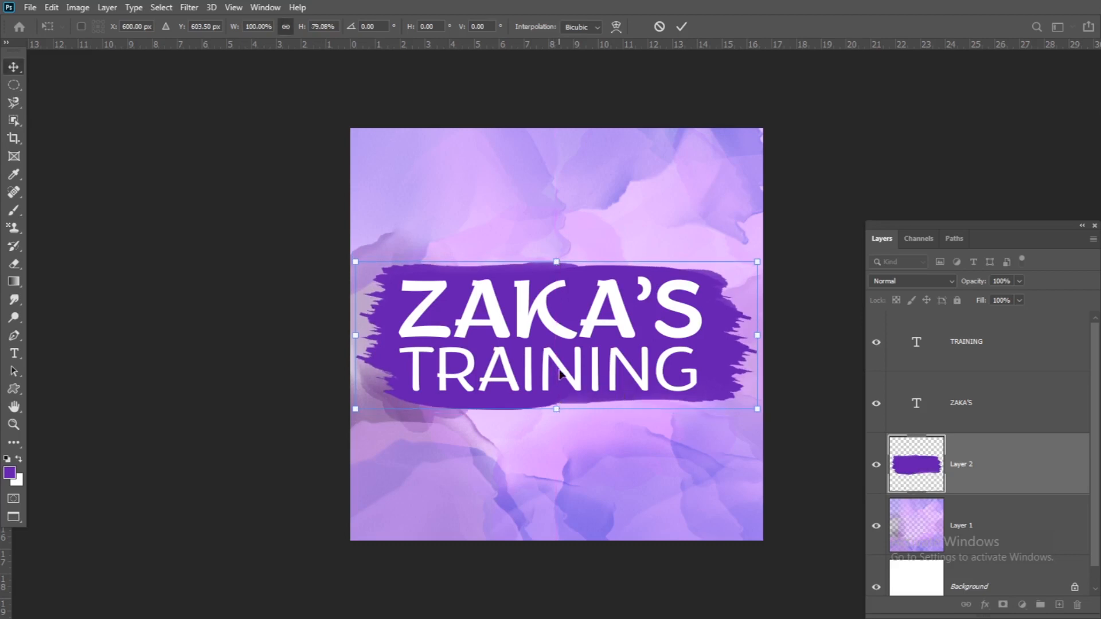
pyautogui.press('Return')
pyautogui.click(696, 325)
pyautogui.click(985, 605)
pyautogui.click(1018, 585)
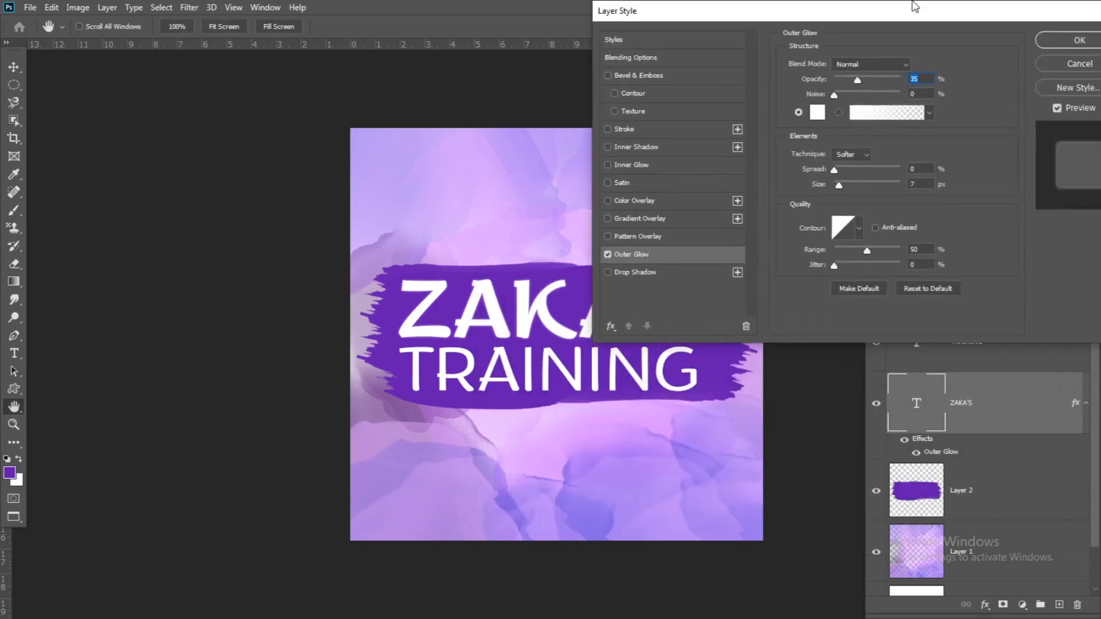
pyautogui.moveTo(915, 6); pyautogui.dragTo(896, 8)
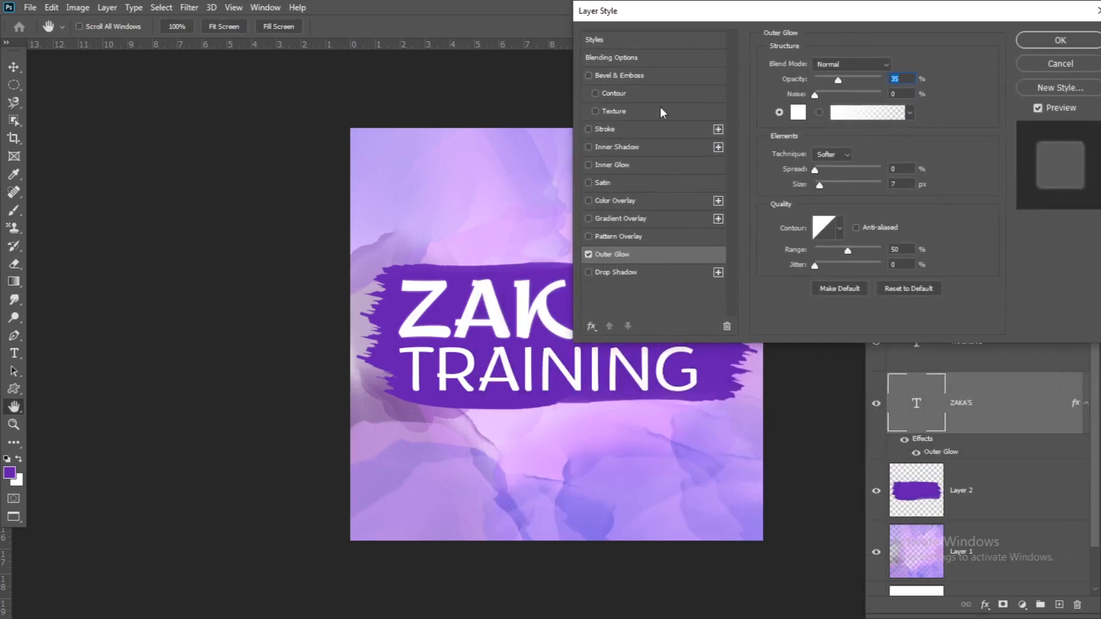
pyautogui.click(1055, 67)
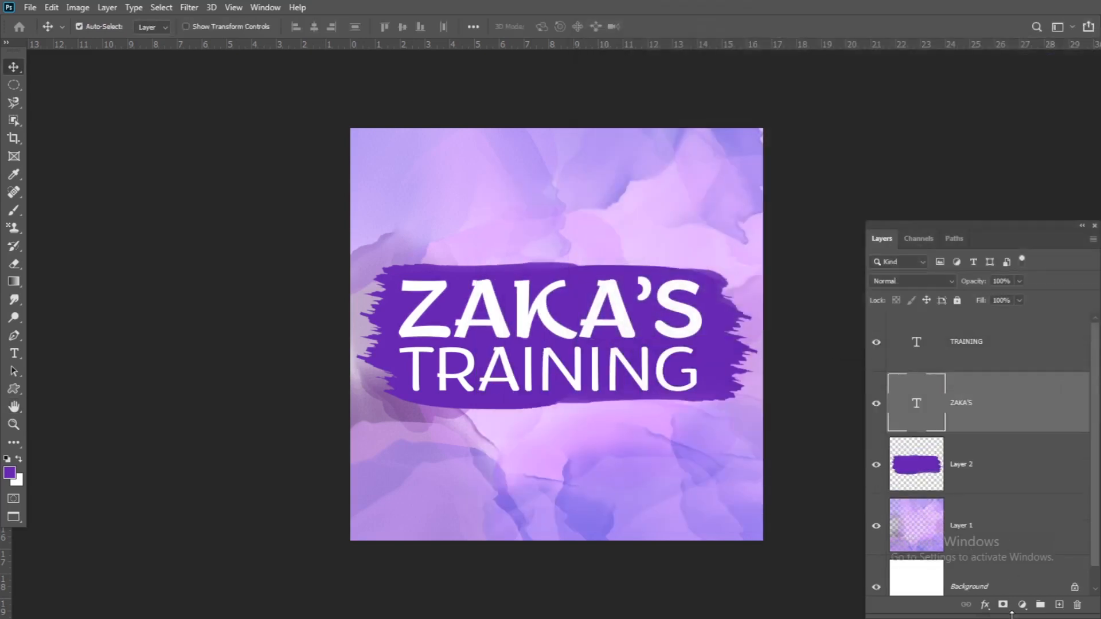
# - Add a black Drop Shadow to the ZAKA'S layer with 50% opacity, 90° angle, 9 px distance, 38% spread and 10 px size
pyautogui.click(981, 603)
pyautogui.click(1009, 599)
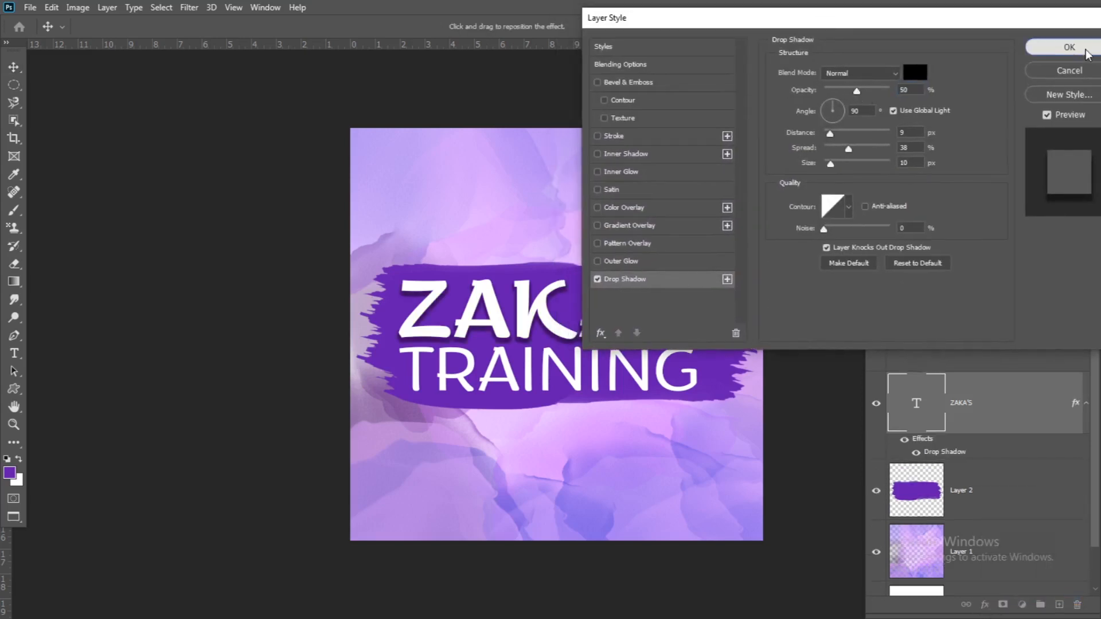
pyautogui.click(1070, 47)
# - Copy the layer style from the ZAKA'S layer and paste it onto the TRAINING layer
pyautogui.rightClick(981, 417)
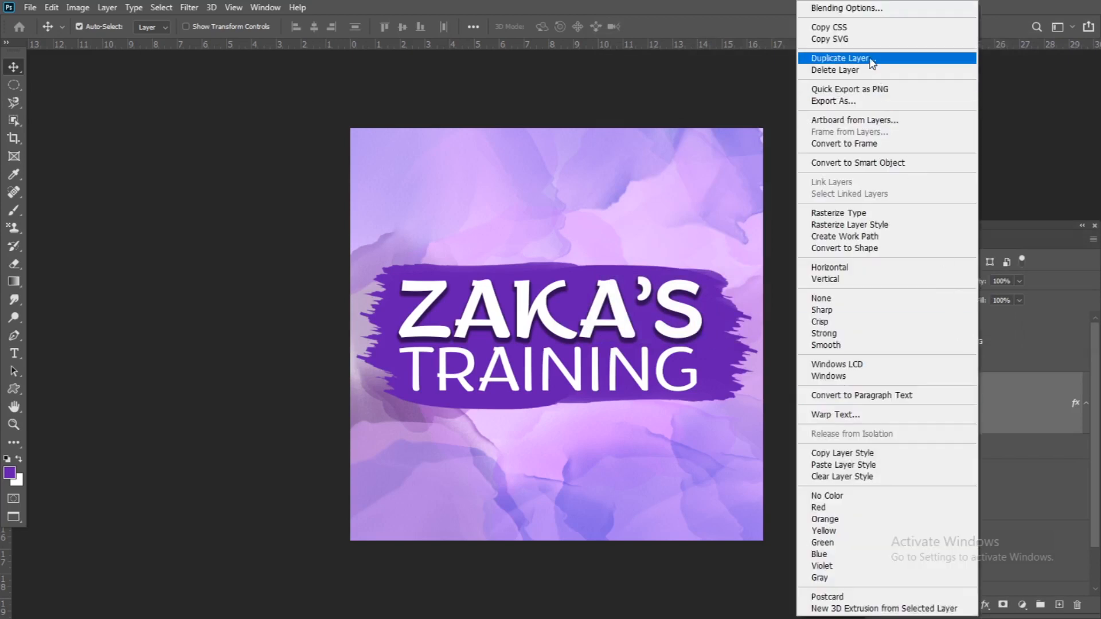
pyautogui.click(887, 453)
pyautogui.click(959, 362)
pyautogui.rightClick(958, 361)
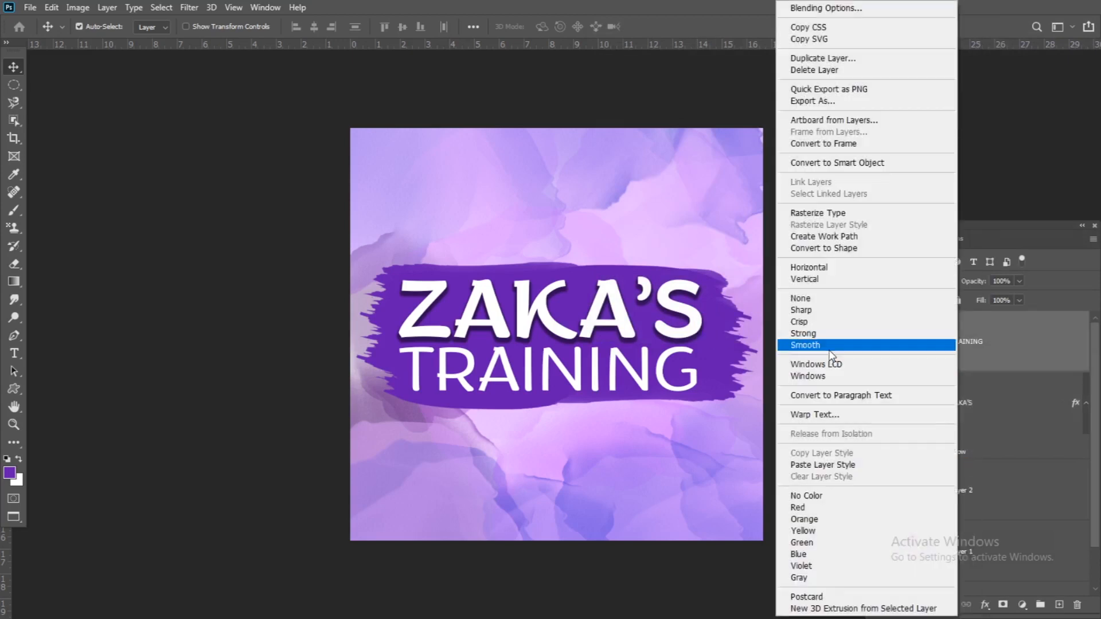
pyautogui.click(842, 464)
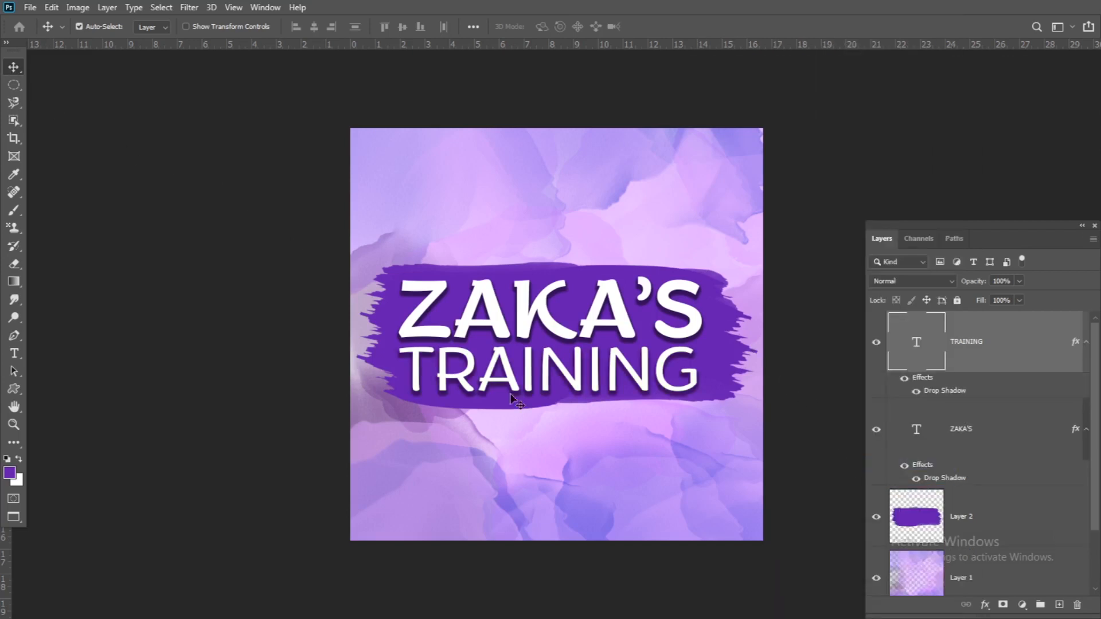
pyautogui.keyDown('shift'); pyautogui.click(622, 333); pyautogui.keyUp('shift')
pyautogui.keyDown('shift'); pyautogui.click(684, 281); pyautogui.keyUp('shift')
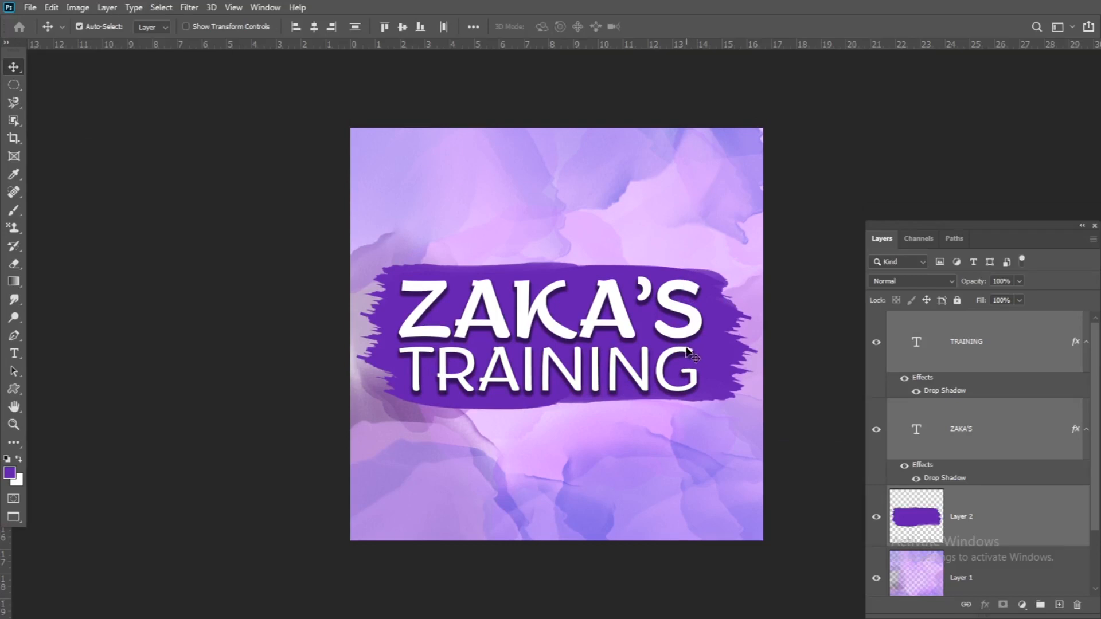
pyautogui.keyDown('shift'); pyautogui.click(715, 270); pyautogui.keyUp('shift')
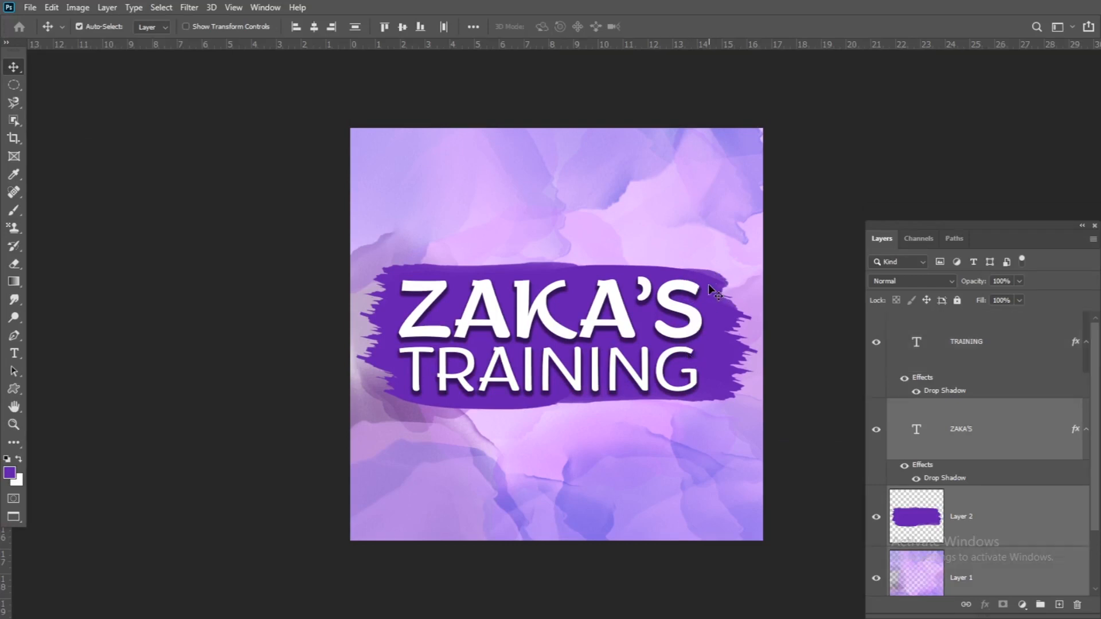
pyautogui.click(676, 347)
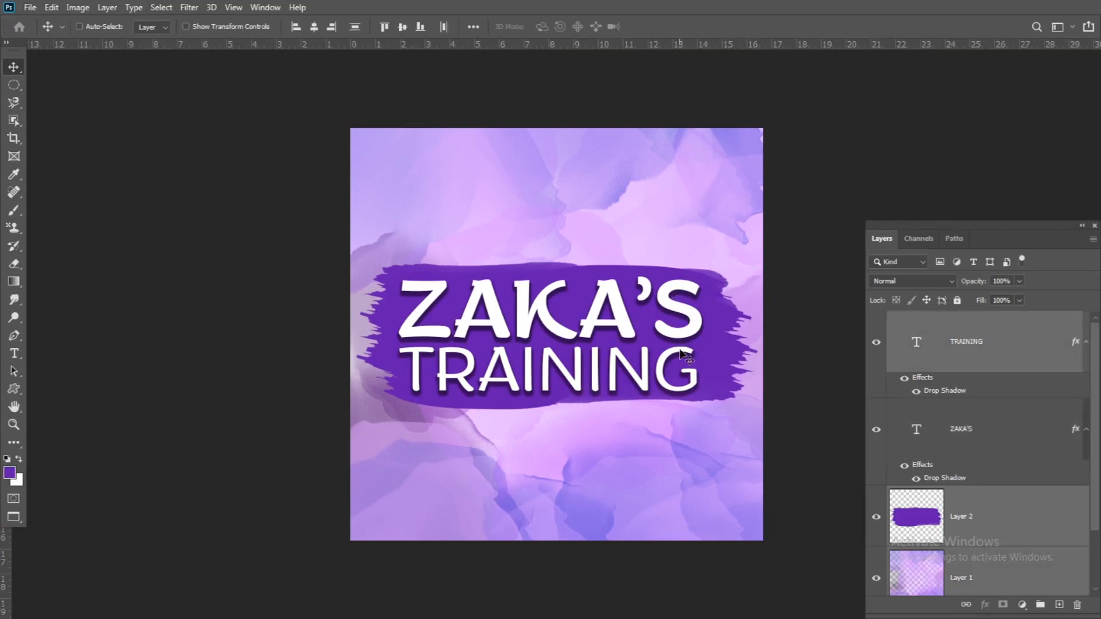
pyautogui.click(982, 447)
pyautogui.keyDown('shift'); pyautogui.click(967, 350); pyautogui.keyUp('shift')
pyautogui.hotkey('ctrl', 't')
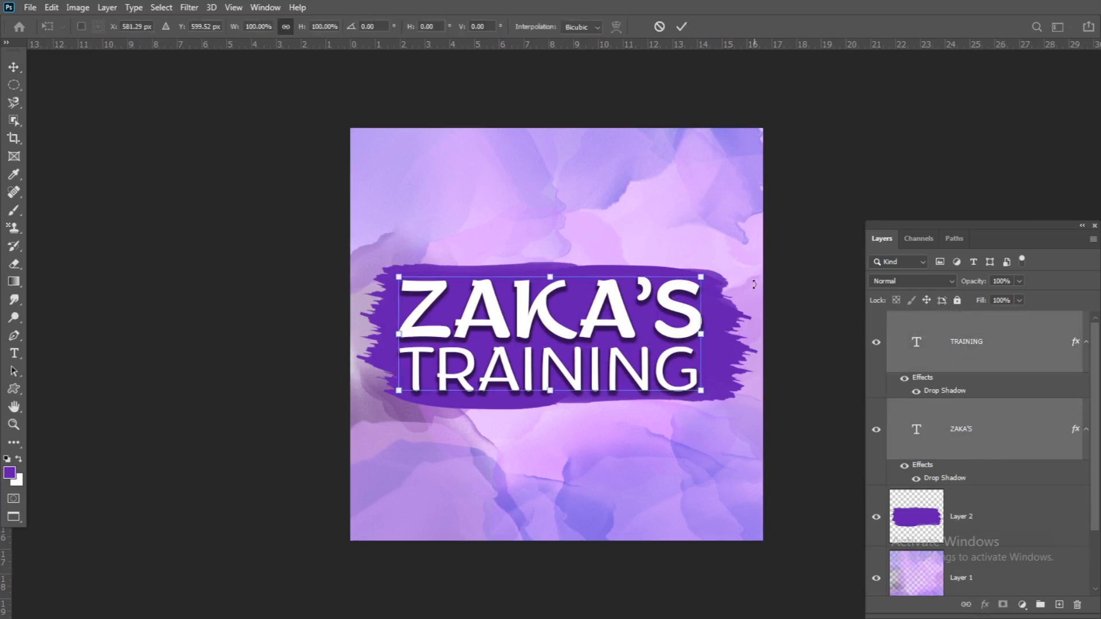
pyautogui.press('Return')
pyautogui.keyDown('shift'); pyautogui.click(960, 512); pyautogui.keyUp('shift')
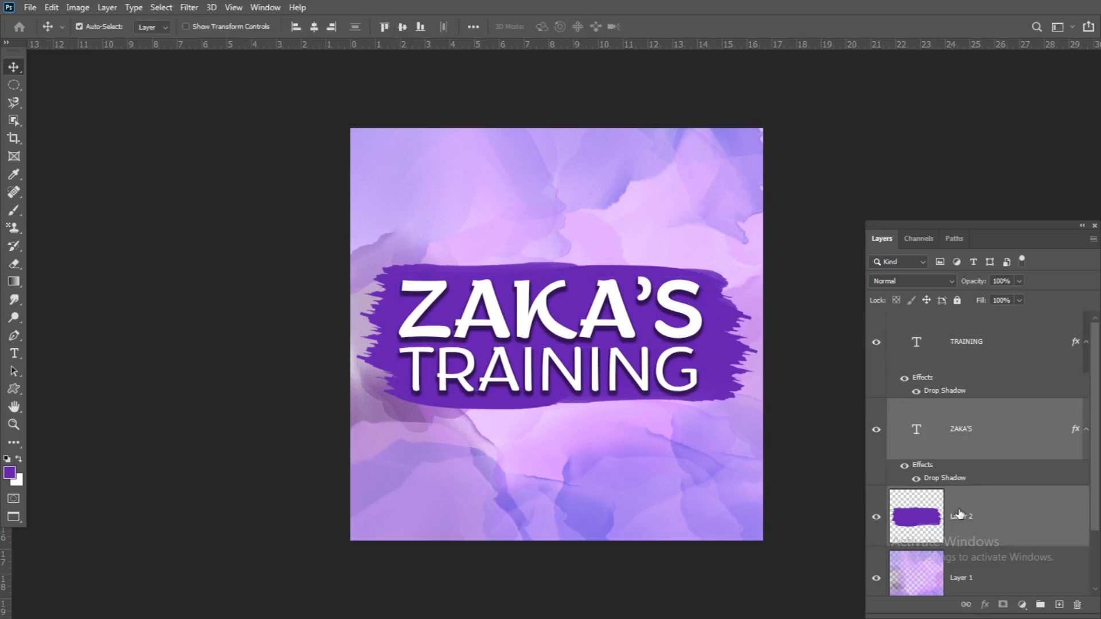
# - Scale the TRAINING and ZAKA'S text layers and the purple patch on Layer 2 down slightly together about their centre
pyautogui.click(946, 355)
pyautogui.keyDown('shift'); pyautogui.click(968, 455); pyautogui.keyUp('shift')
pyautogui.keyDown('shift'); pyautogui.click(990, 528); pyautogui.keyUp('shift')
pyautogui.hotkey('ctrl', 't')
pyautogui.moveTo(758, 263); pyautogui.dragTo(701, 329)
pyautogui.press('Return')
# - Warp the ZAKA'S text with the horizontal Arc Upper style at +30% bend
pyautogui.click(3, 355)
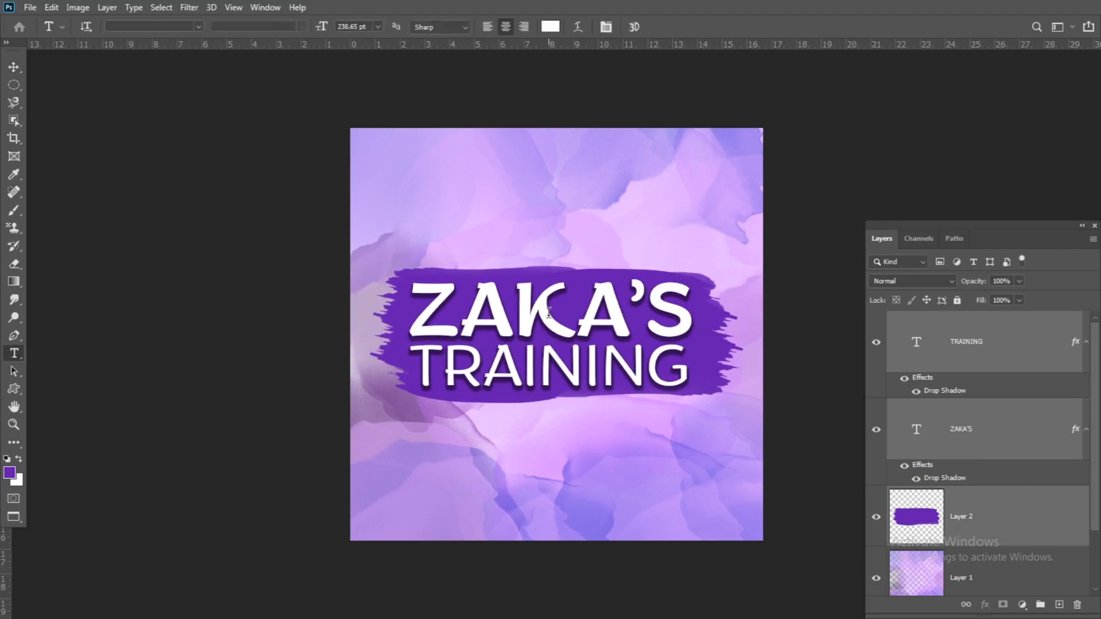
pyautogui.doubleClick(916, 429)
pyautogui.click(578, 26)
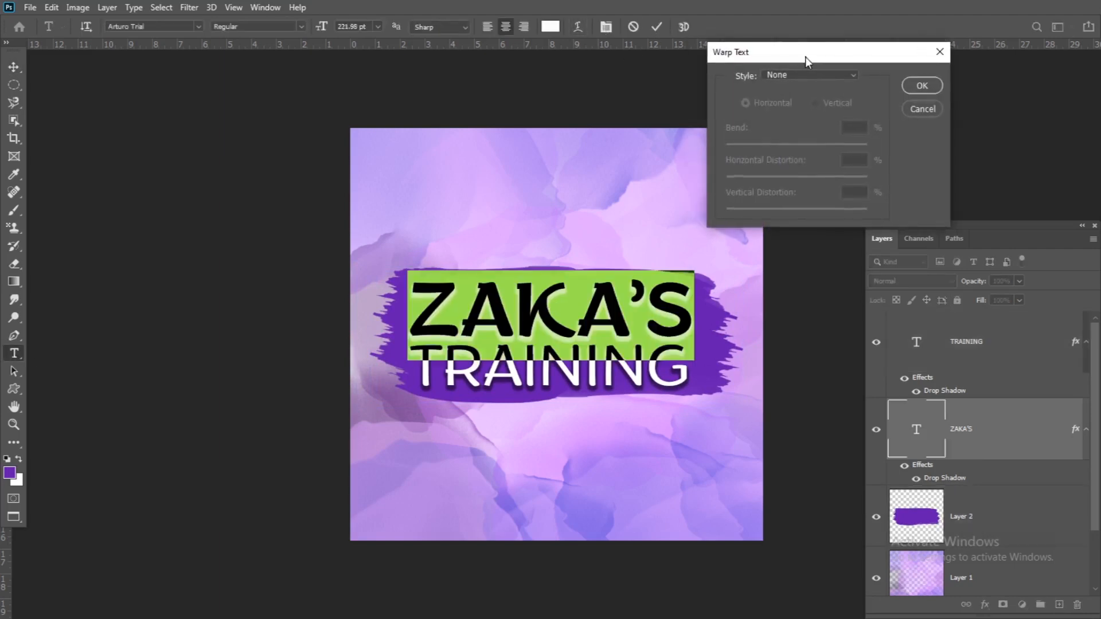
pyautogui.click(805, 75)
pyautogui.click(808, 136)
pyautogui.click(814, 146)
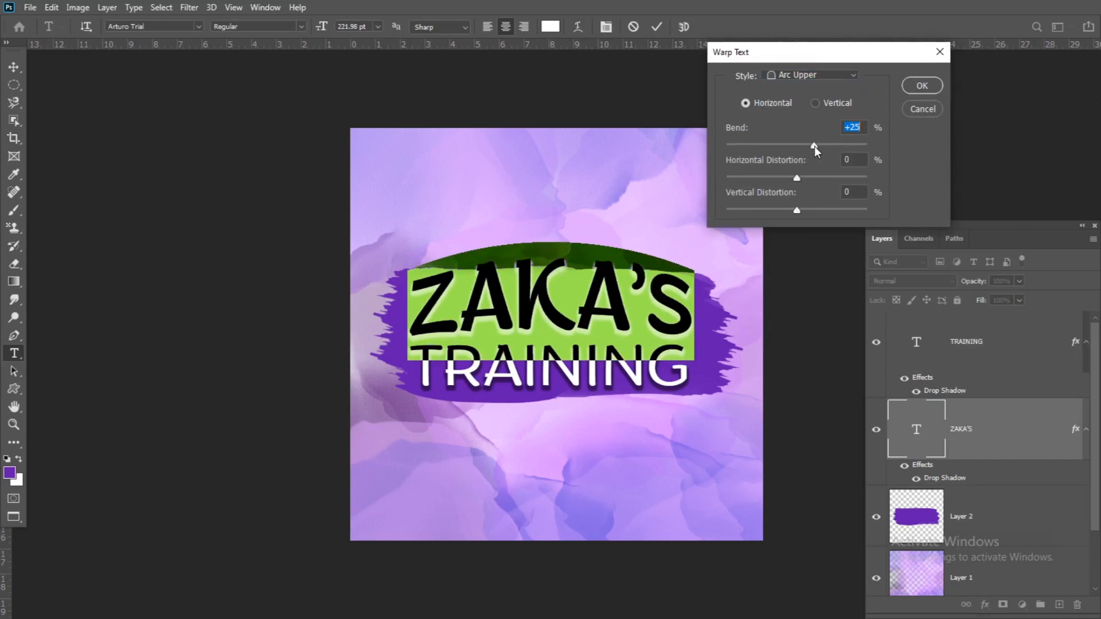
pyautogui.click(808, 75)
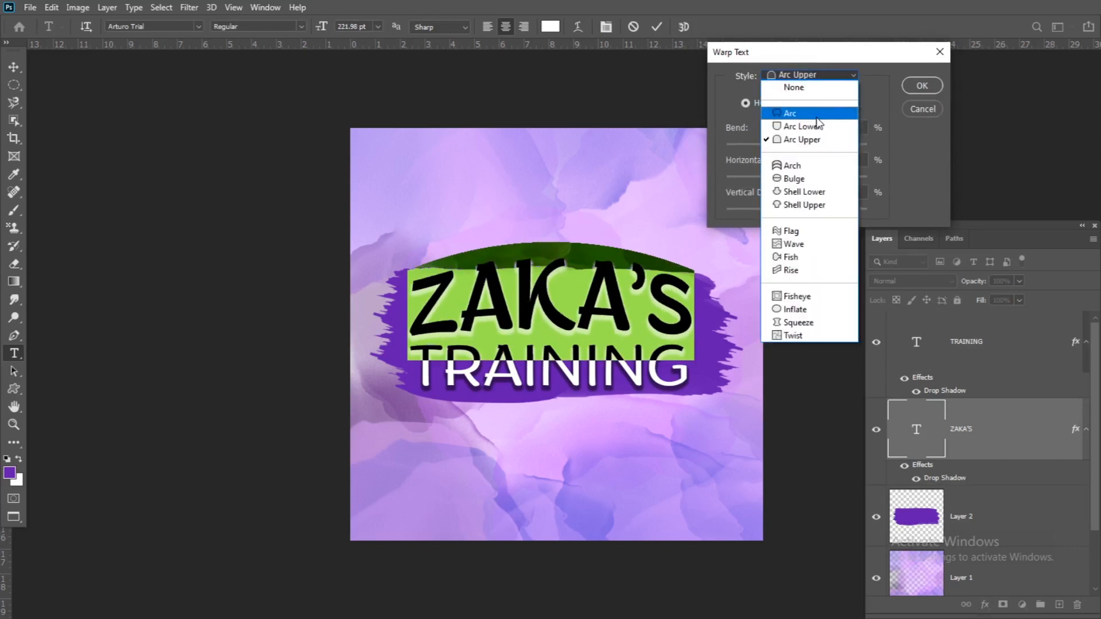
pyautogui.click(827, 67)
pyautogui.click(817, 146)
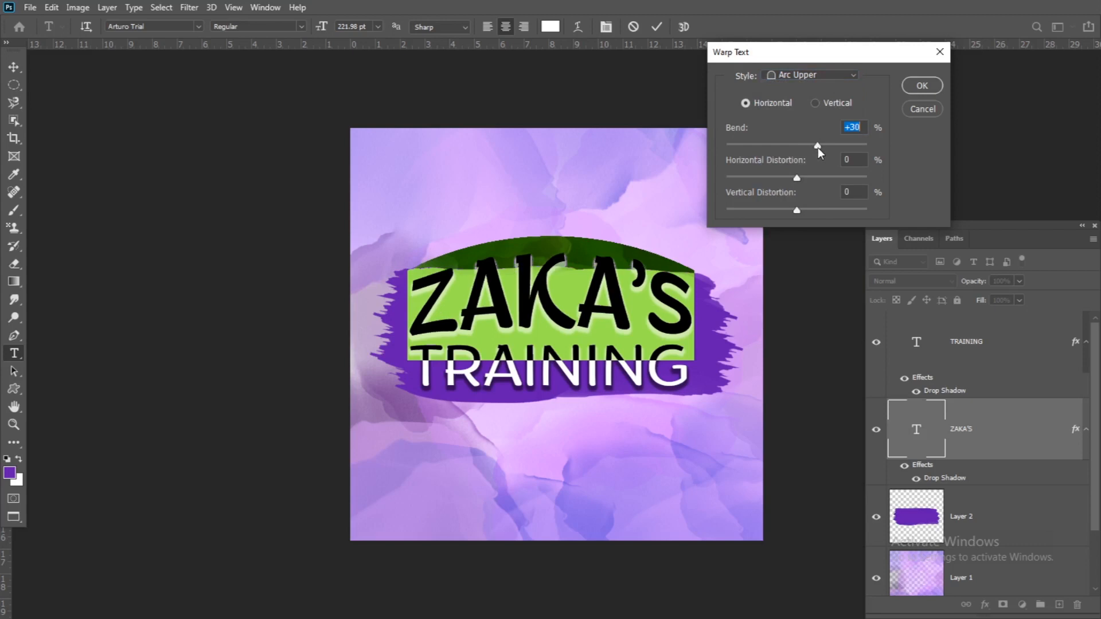
pyautogui.click(912, 89)
# - Try to stretch the purple patch upward to 120% height behind the arched title, and undo both the stretch and the text warp
pyautogui.click(13, 68)
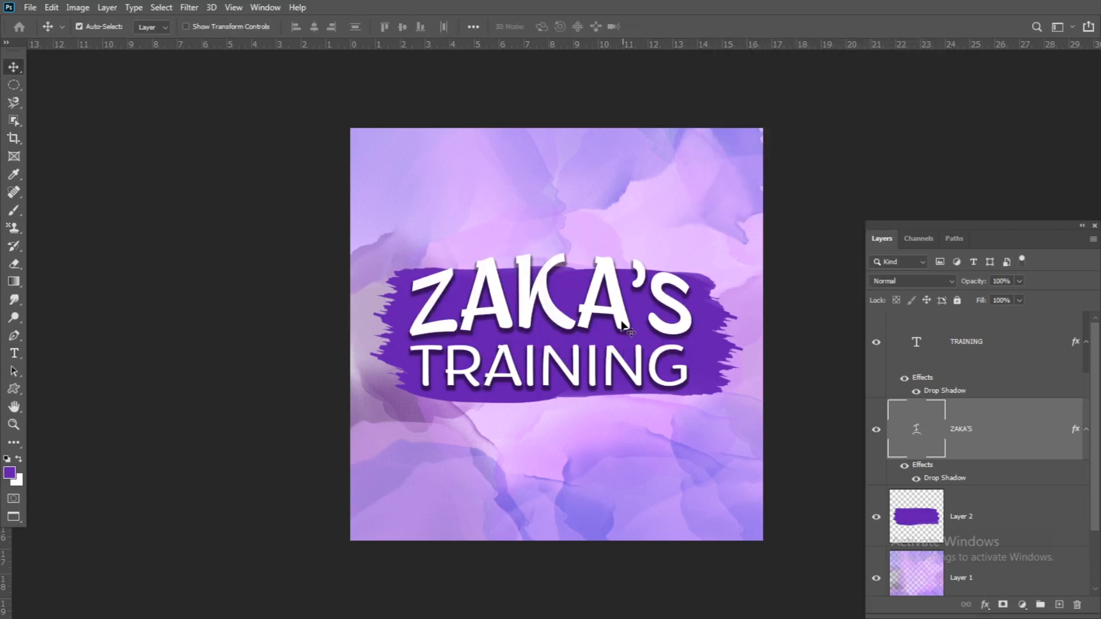
pyautogui.hotkey('ctrl', 't')
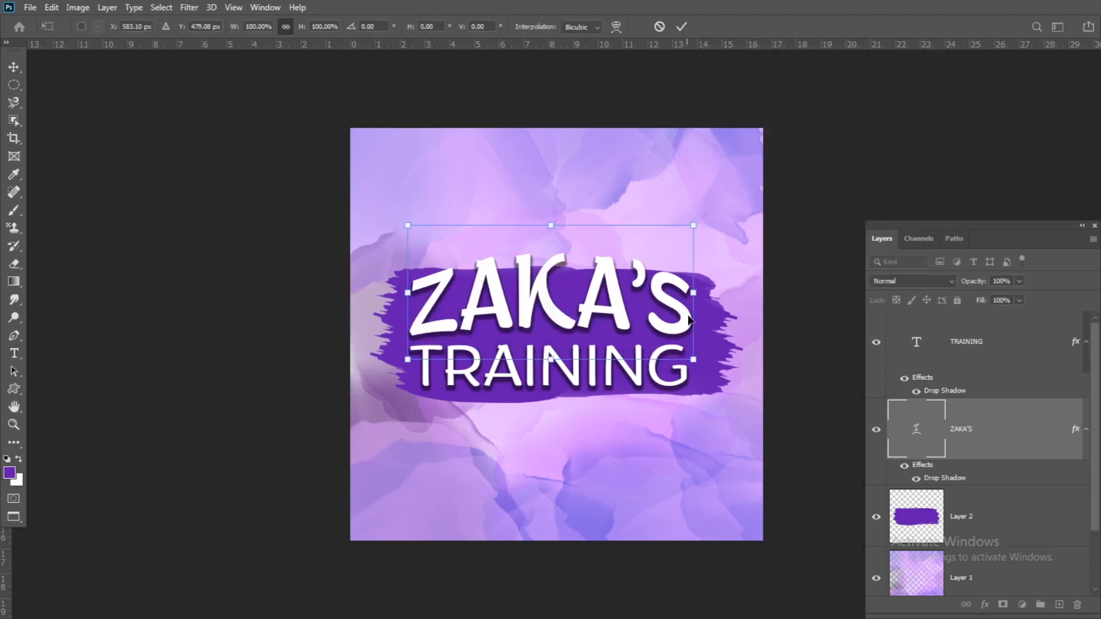
pyautogui.press('Return')
pyautogui.click(704, 323)
pyautogui.hotkey('ctrl', 't')
pyautogui.moveTo(560, 268); pyautogui.dragTo(563, 251)
pyautogui.hotkey('ctrl', 'z')
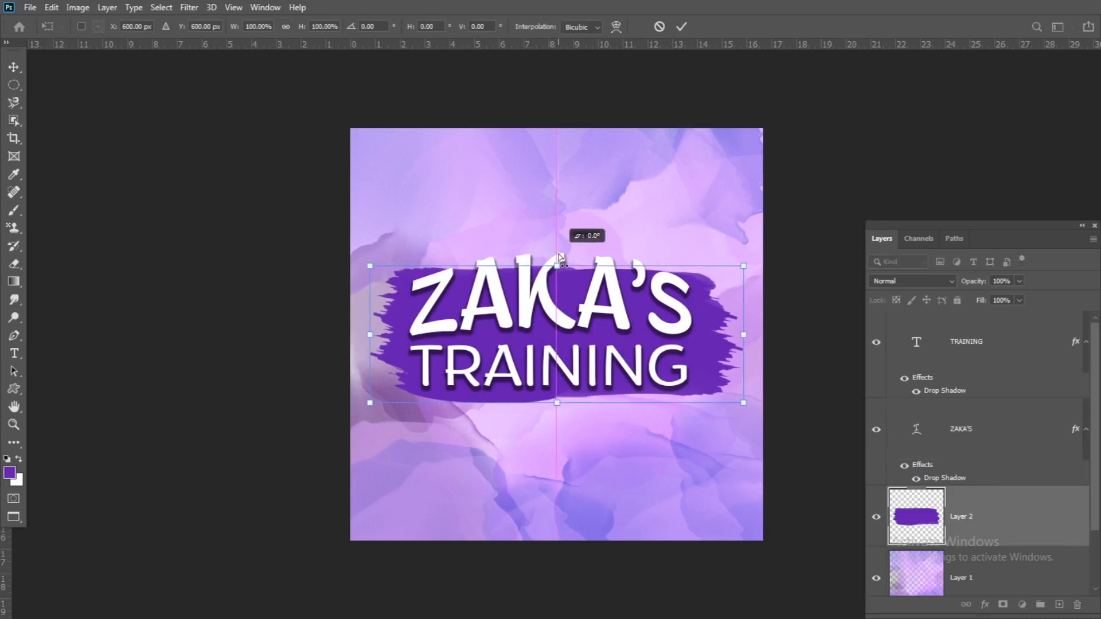
pyautogui.moveTo(559, 270); pyautogui.dragTo(552, 240)
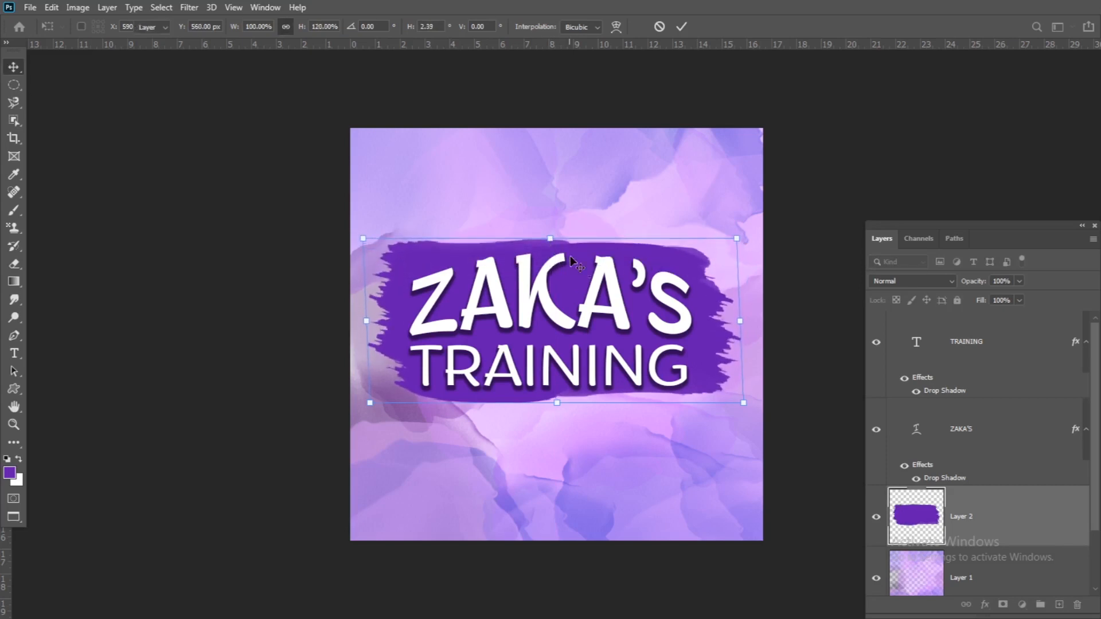
pyautogui.press('Return')
pyautogui.hotkey('ctrl', 'z')
pyautogui.hotkey('ctrl', 'z')
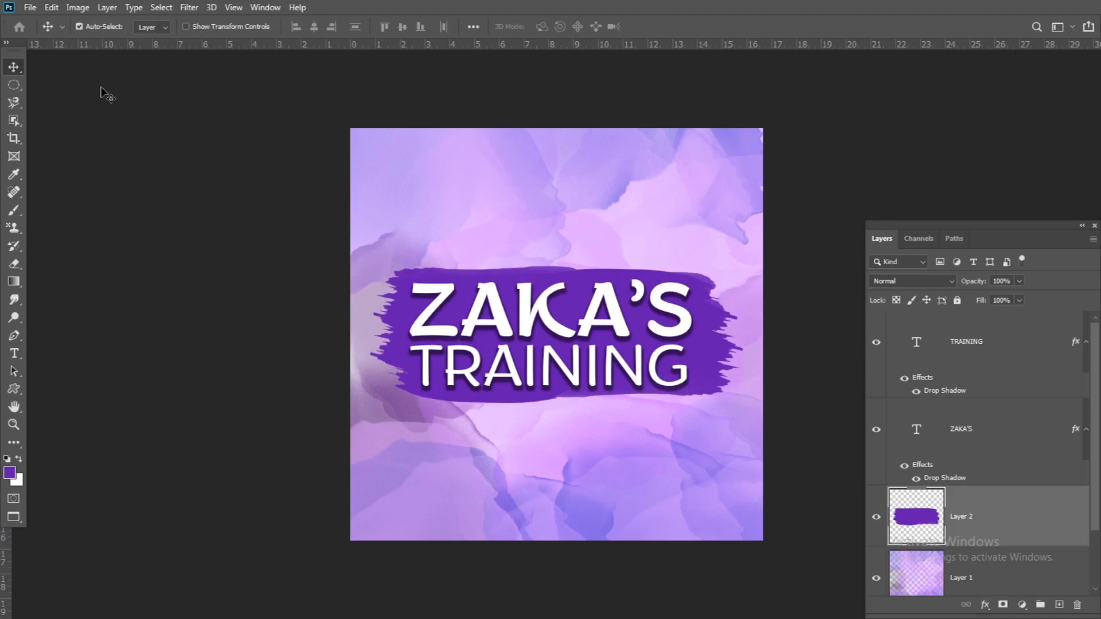
# - Move both title text layers and the purple patch together into the upper half of the canvas
pyautogui.click(663, 325)
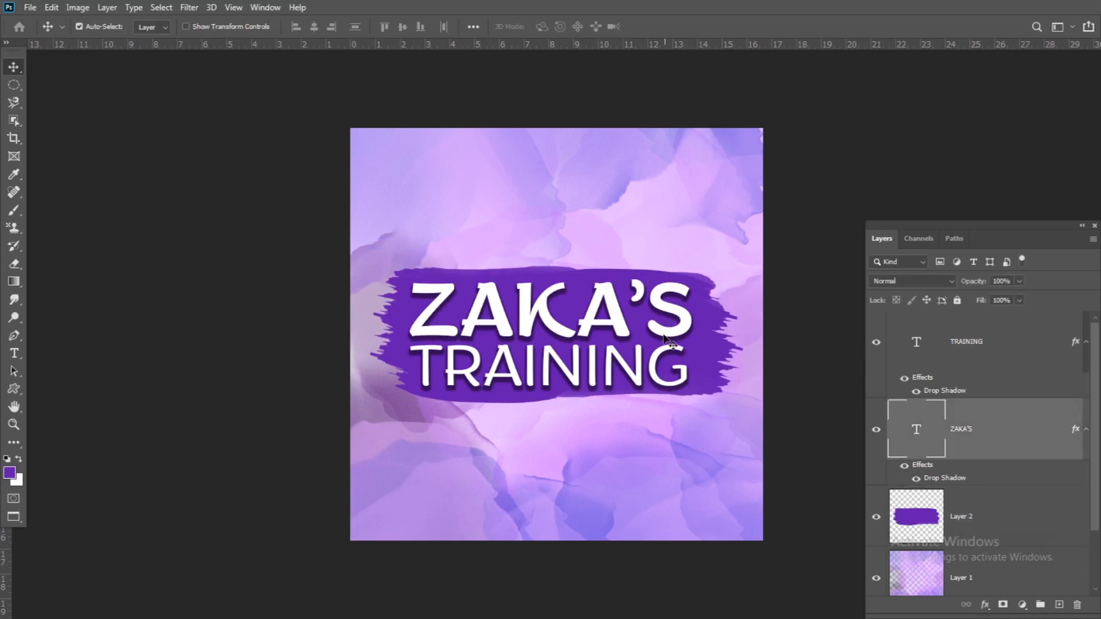
pyautogui.keyDown('shift'); pyautogui.click(677, 353); pyautogui.keyUp('shift')
pyautogui.moveTo(703, 352); pyautogui.dragTo(677, 373)
pyautogui.hotkey('ctrl', 'z')
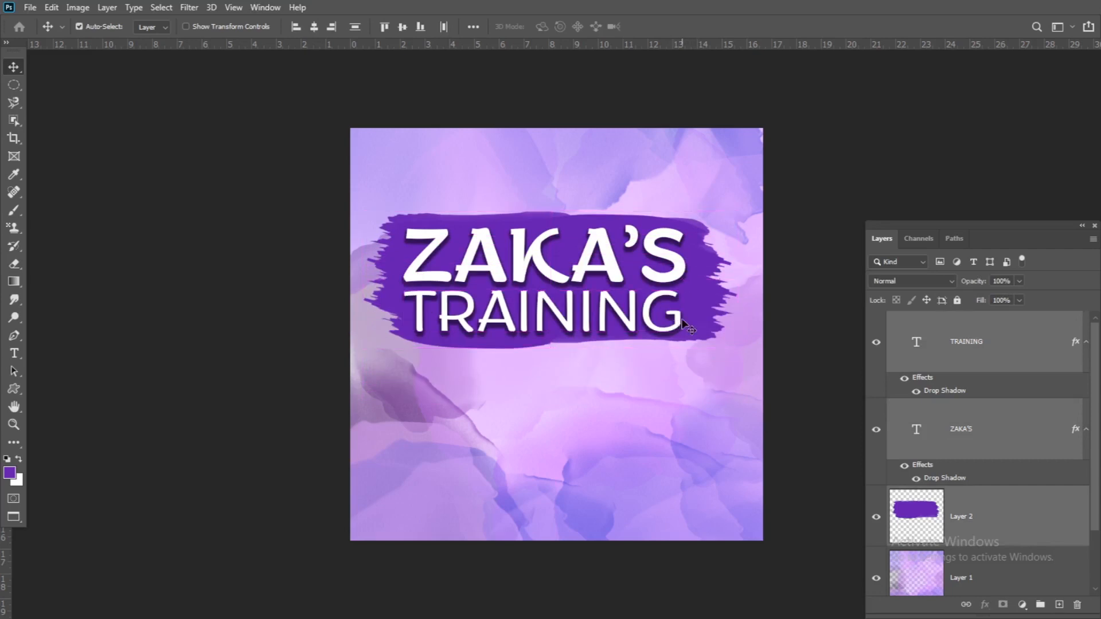
# - Duplicate the TRAINING text just below the purple patch and change the copy's text to Learn
pyautogui.click(962, 391)
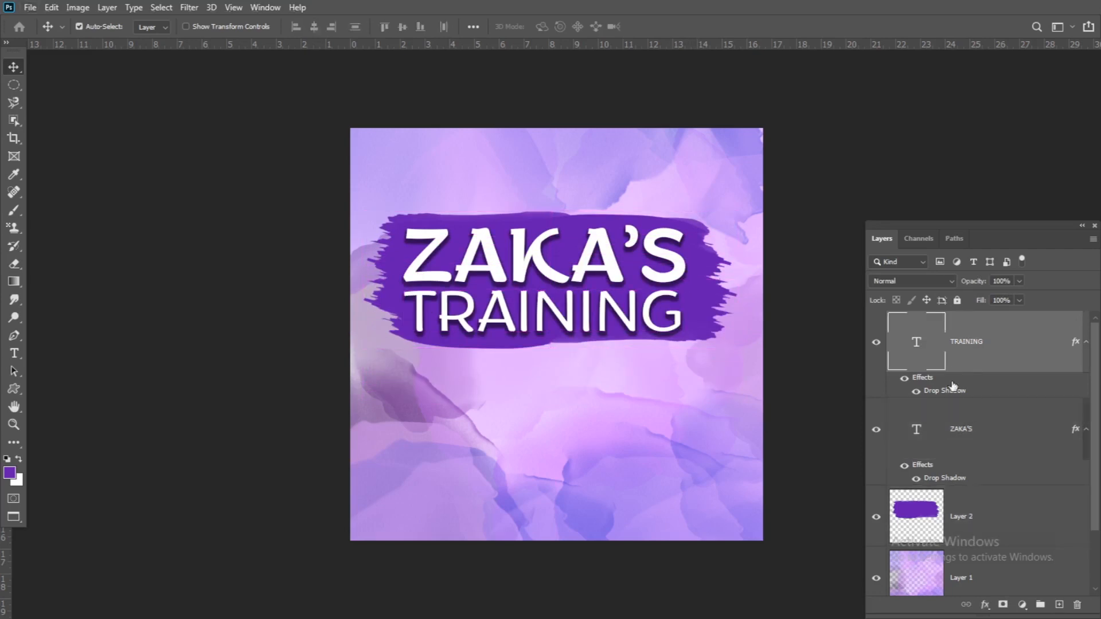
pyautogui.moveTo(686, 324); pyautogui.dragTo(700, 367)
pyautogui.press('t')
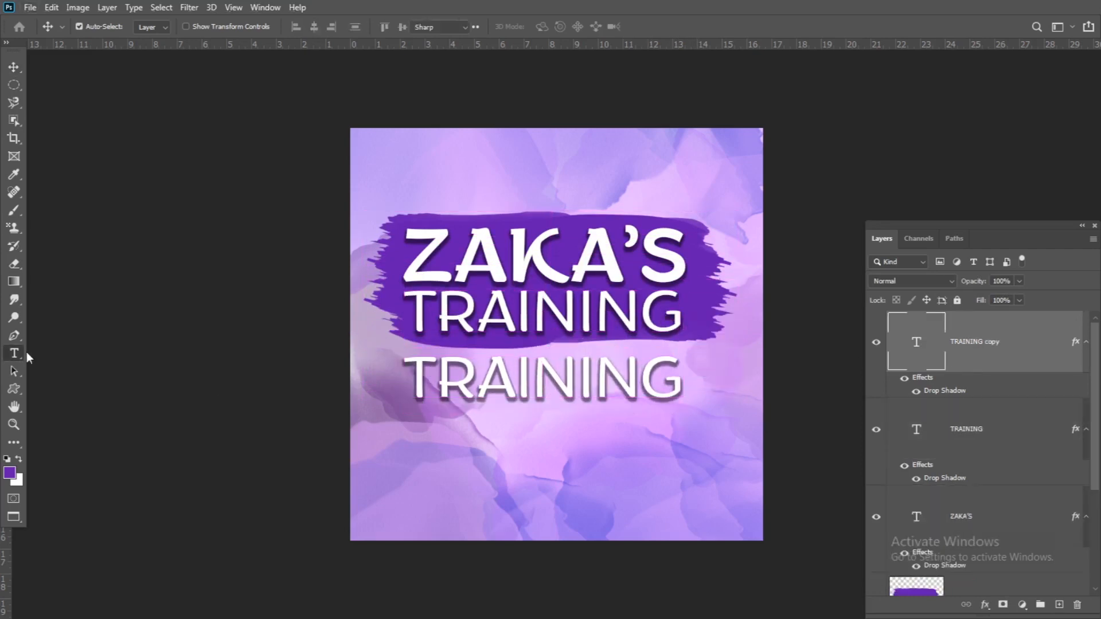
pyautogui.doubleClick(536, 373)
pyautogui.write('IEAR')
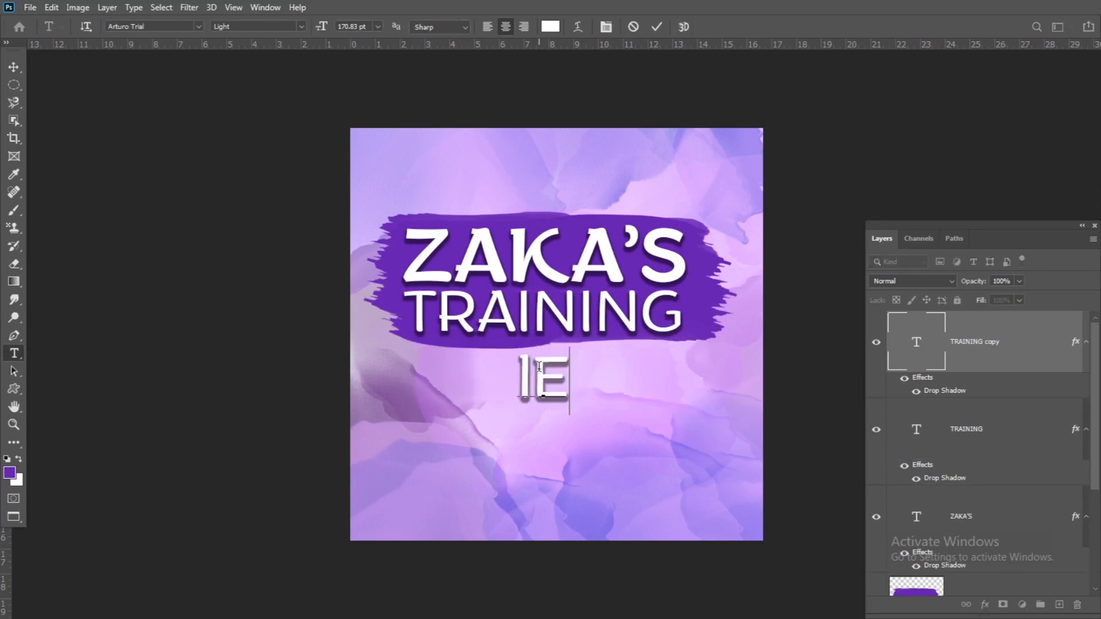
pyautogui.press('BackSpace')
pyautogui.press('BackSpace')
pyautogui.press('BackSpace')
pyautogui.press('BackSpace')
pyautogui.write('Learn')
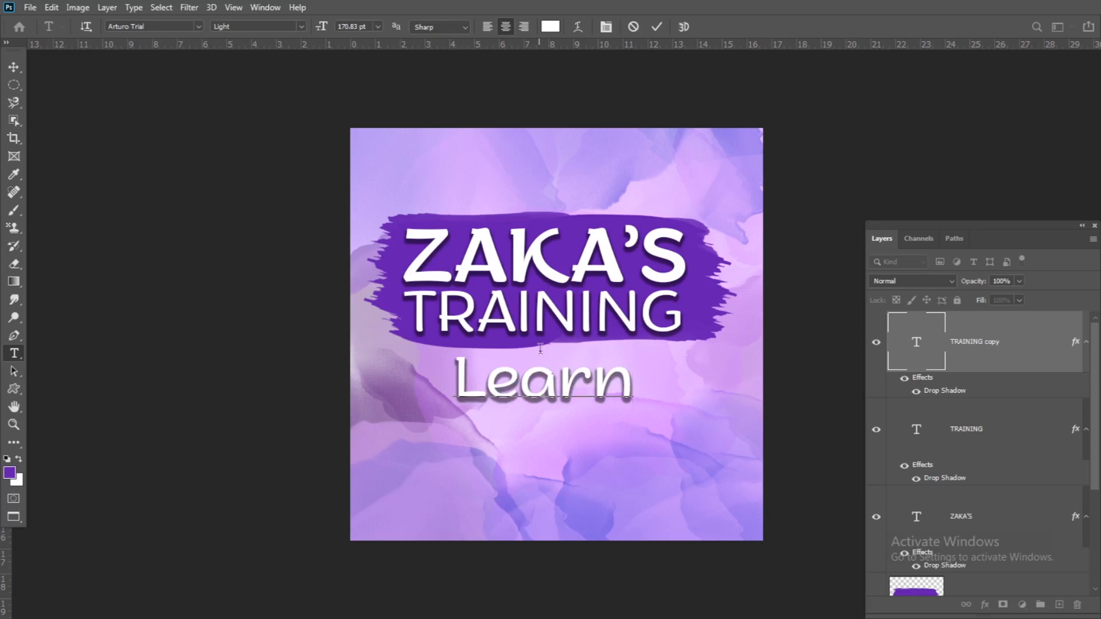
pyautogui.hotkey('ctrl', 'Return')
# - Duplicate the Learn text directly below itself and change the copy's text to PHOTOHOP
pyautogui.moveTo(613, 377); pyautogui.dragTo(611, 434)
pyautogui.doubleClick(557, 449)
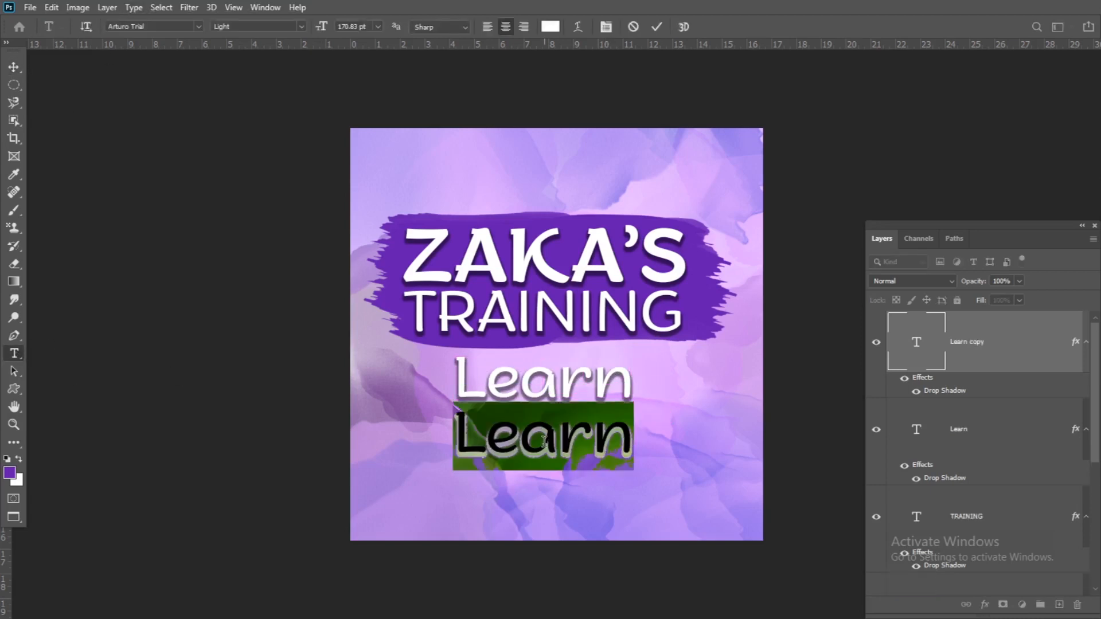
pyautogui.write('PHOTOHOP')
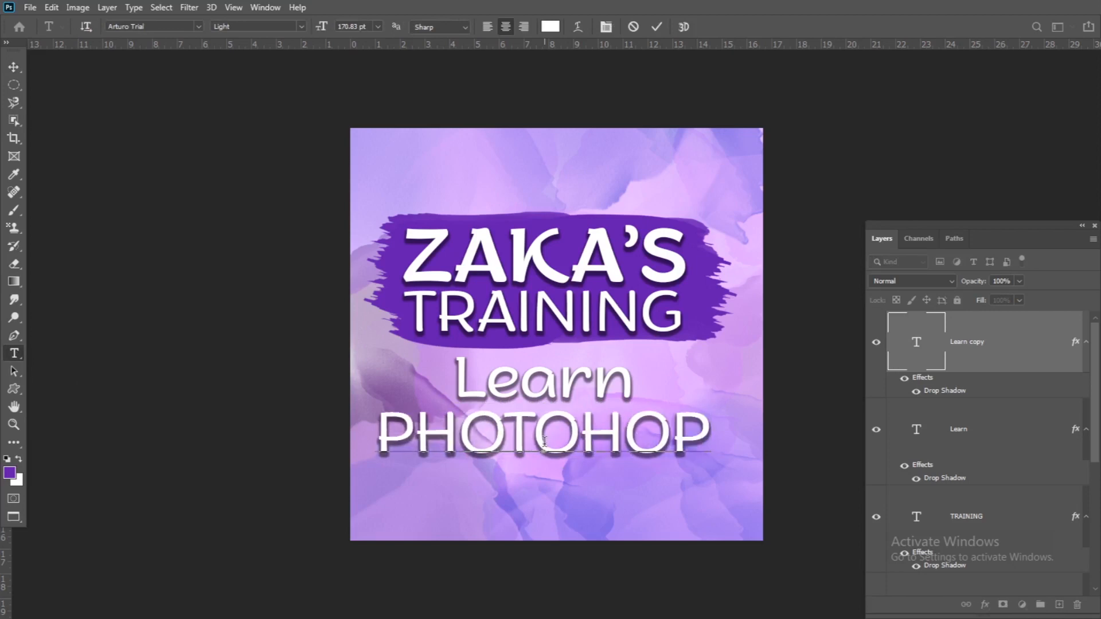
pyautogui.hotkey('ctrl', 'Return')
# - Duplicate the PHOTOHOP text directly below itself and change the copy's text to YOUTUBE
pyautogui.moveTo(617, 439); pyautogui.dragTo(617, 492)
pyautogui.doubleClick(532, 493)
pyautogui.doubleClick(542, 486)
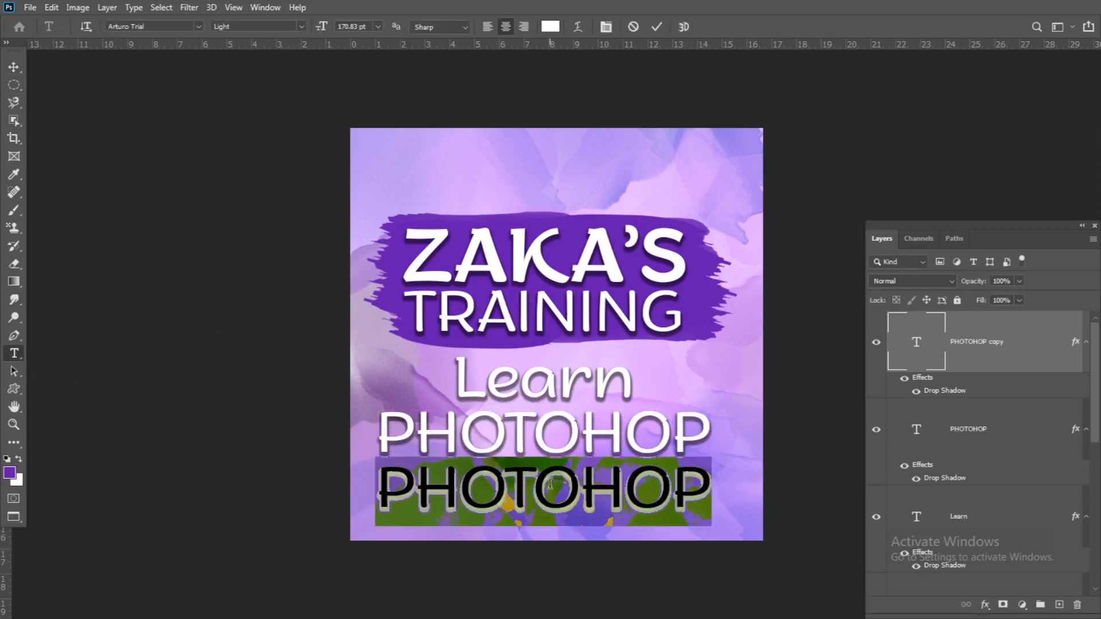
pyautogui.write('YOUTUE')
pyautogui.press('BackSpace')
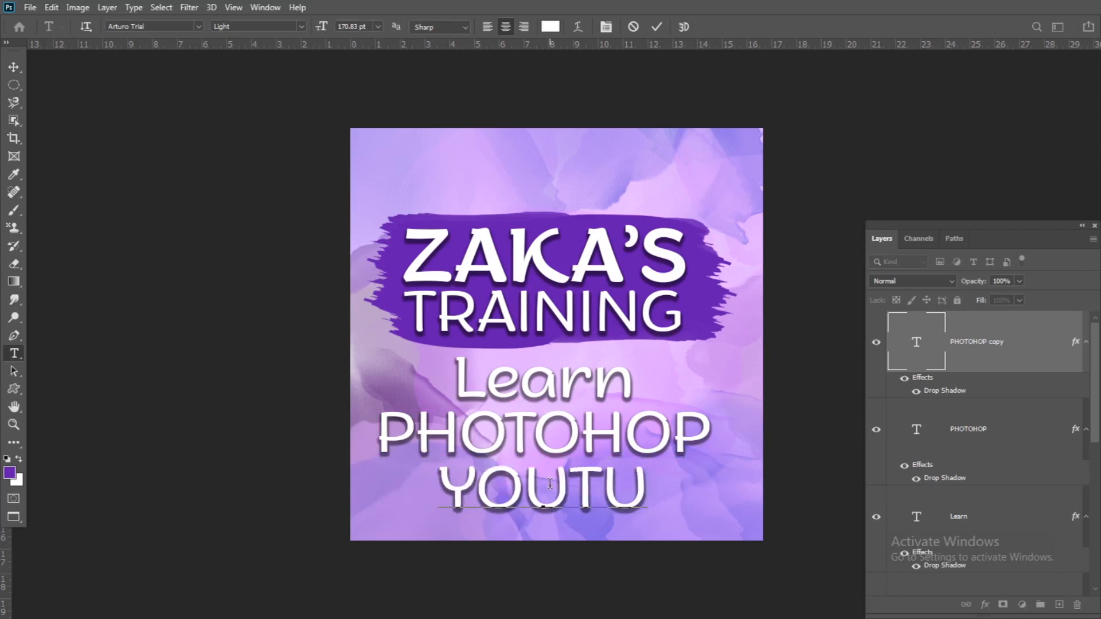
pyautogui.write('BE')
pyautogui.doubleClick(540, 483)
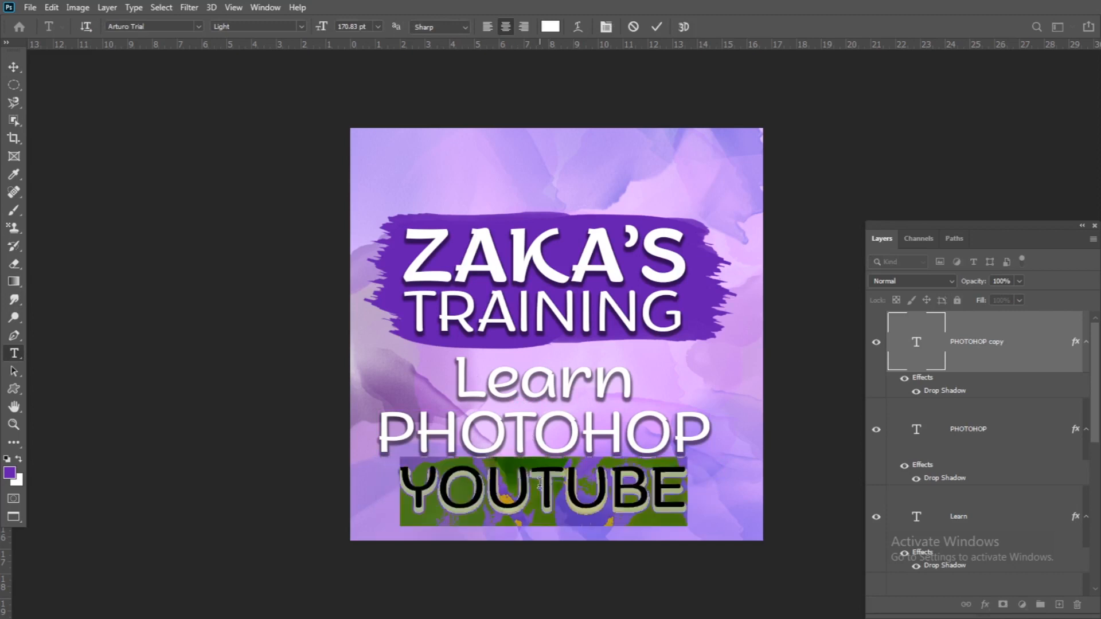
pyautogui.click(15, 67)
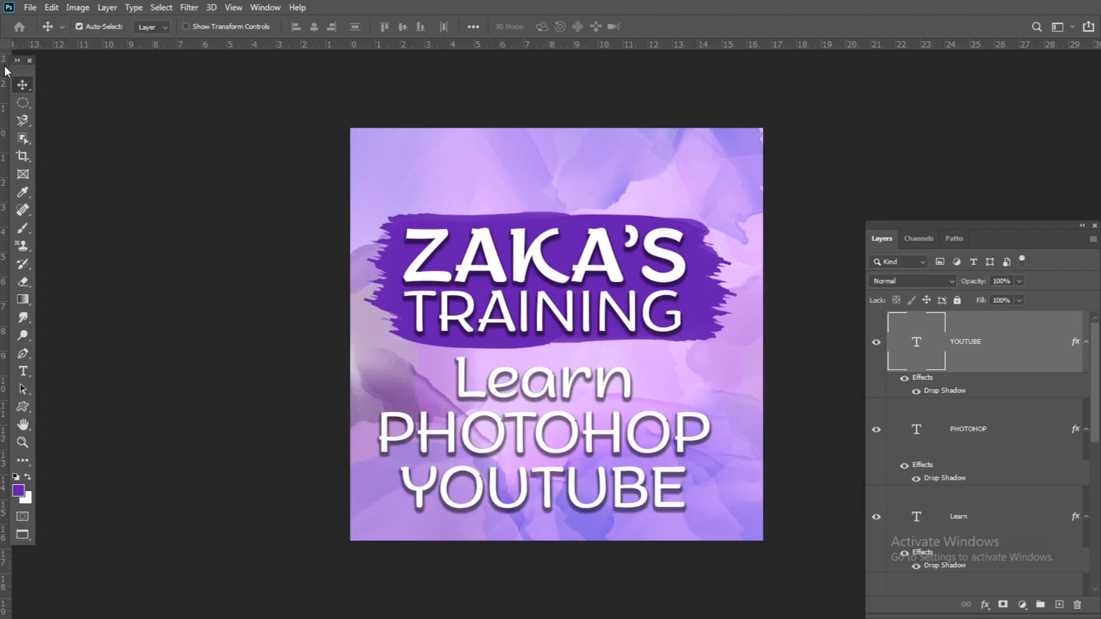
# - Place a vertical guide near the middle of the canvas, and shrink the YOUTUBE text to about 137 pt, centred on the guide
pyautogui.moveTo(5, 71); pyautogui.dragTo(562, 112)
pyautogui.hotkey('ctrl', 't')
pyautogui.moveTo(613, 494); pyautogui.dragTo(632, 497)
pyautogui.moveTo(709, 465); pyautogui.dragTo(653, 482)
pyautogui.press('Return')
pyautogui.hotkey('ctrl', 't')
pyautogui.moveTo(614, 510); pyautogui.dragTo(638, 502)
pyautogui.press('Return')
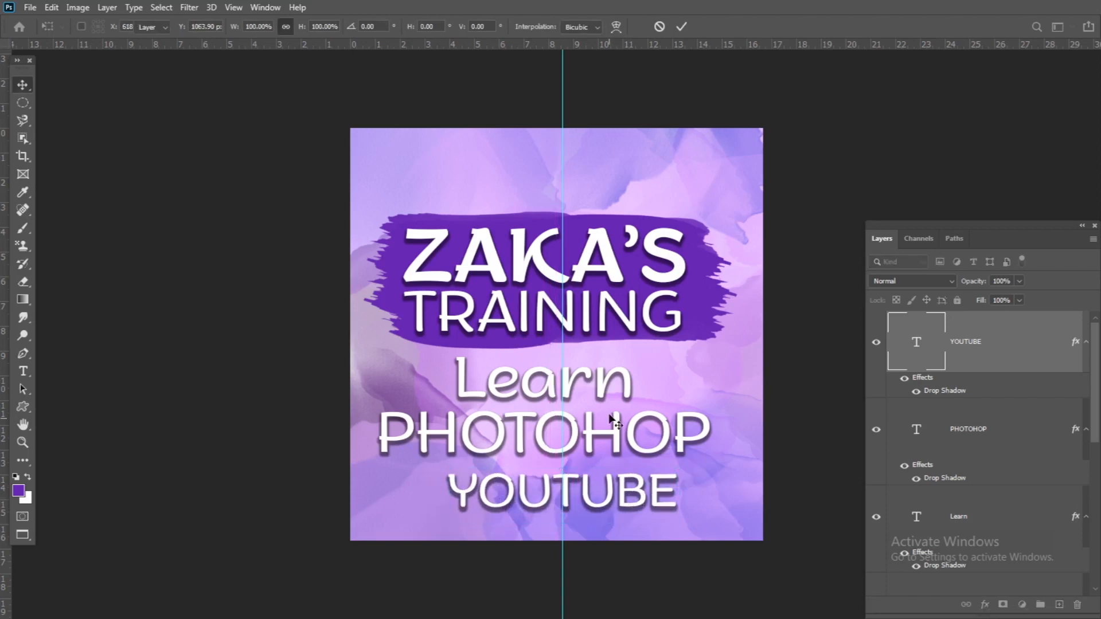
# - Set the YOUTUBE text's font size to 120 pt
pyautogui.doubleClick(508, 491)
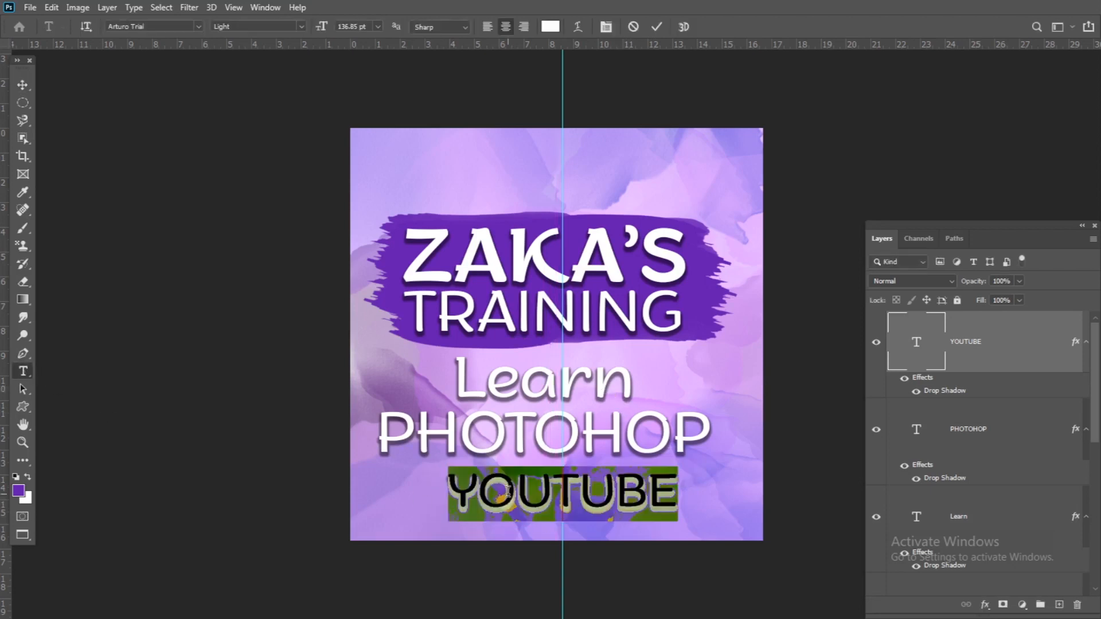
pyautogui.click(379, 26)
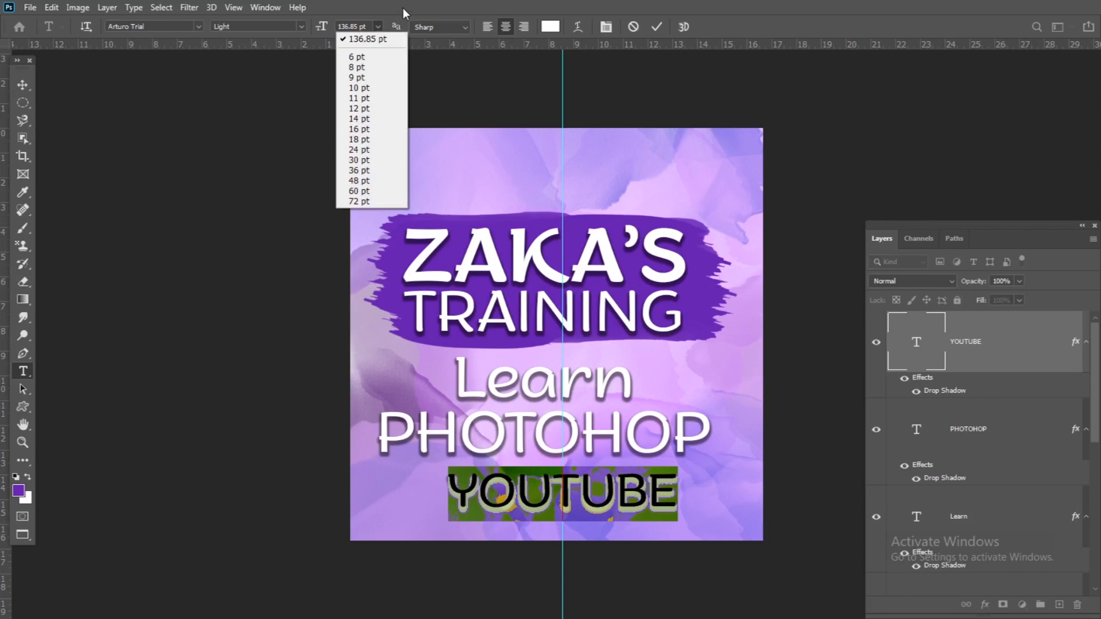
pyautogui.click(404, 8)
pyautogui.write('120')
pyautogui.press('Return')
pyautogui.click(23, 85)
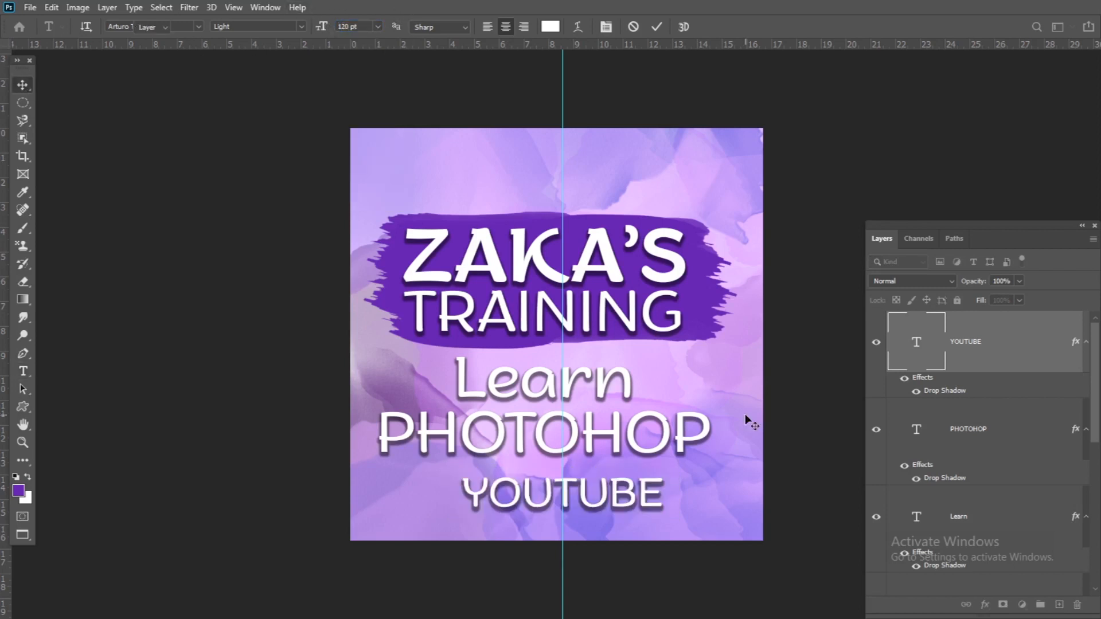
# - Nudge the YOUTUBE text up close beneath the PHOTOHOP line
pyautogui.hotkey('shift', 'Up')
pyautogui.hotkey('shift', 'Up')
pyautogui.hotkey('shift', 'Up')
pyautogui.hotkey('shift', 'Up')
pyautogui.hotkey('shift', 'Up')
pyautogui.hotkey('shift', 'Up')
pyautogui.hotkey('shift', 'Up')
pyautogui.hotkey('shift', 'Up')
pyautogui.hotkey('shift', 'Up')
pyautogui.hotkey('shift', 'Up')
pyautogui.hotkey('shift', 'Up')
pyautogui.hotkey('shift', 'Up')
pyautogui.hotkey('shift', 'Up')
pyautogui.hotkey('shift', 'Up')
# - Centre the PHOTOHOP text horizontally on the vertical guide and nudge it slightly up
pyautogui.click(627, 396)
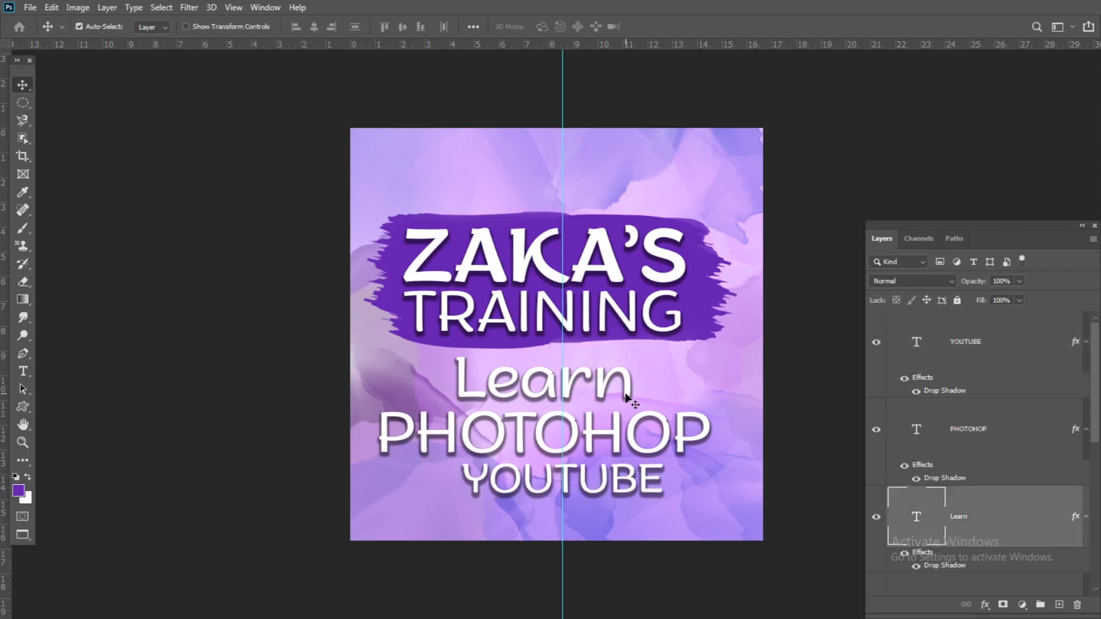
pyautogui.click(631, 434)
pyautogui.hotkey('ctrl', 't')
pyautogui.moveTo(614, 438); pyautogui.dragTo(630, 441)
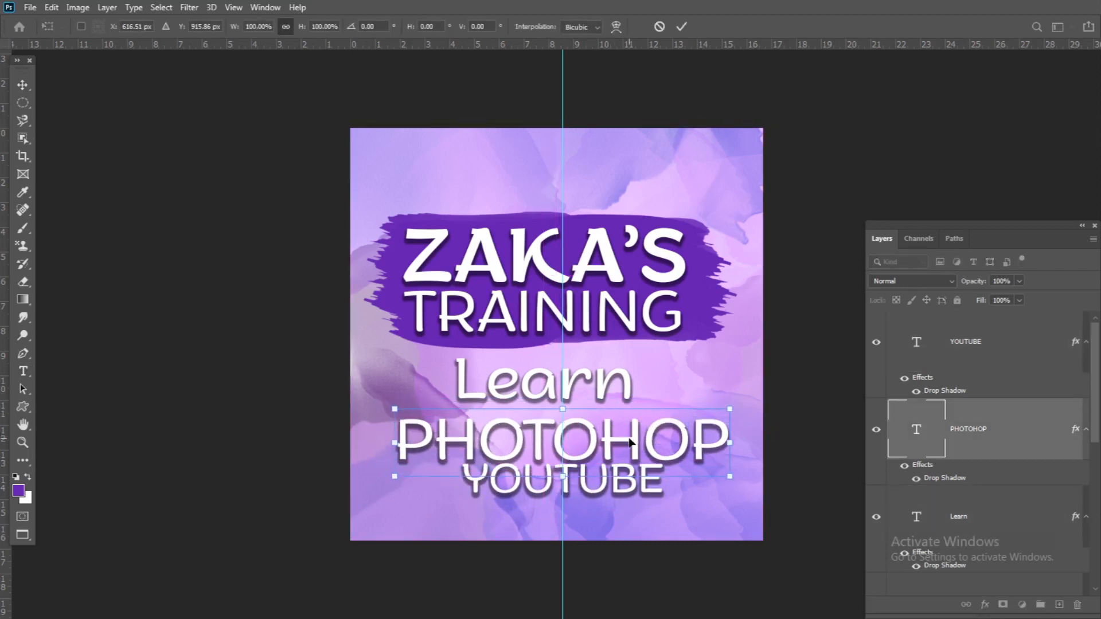
pyautogui.press('Up')
pyautogui.press('Up')
pyautogui.press('Up')
pyautogui.press('Up')
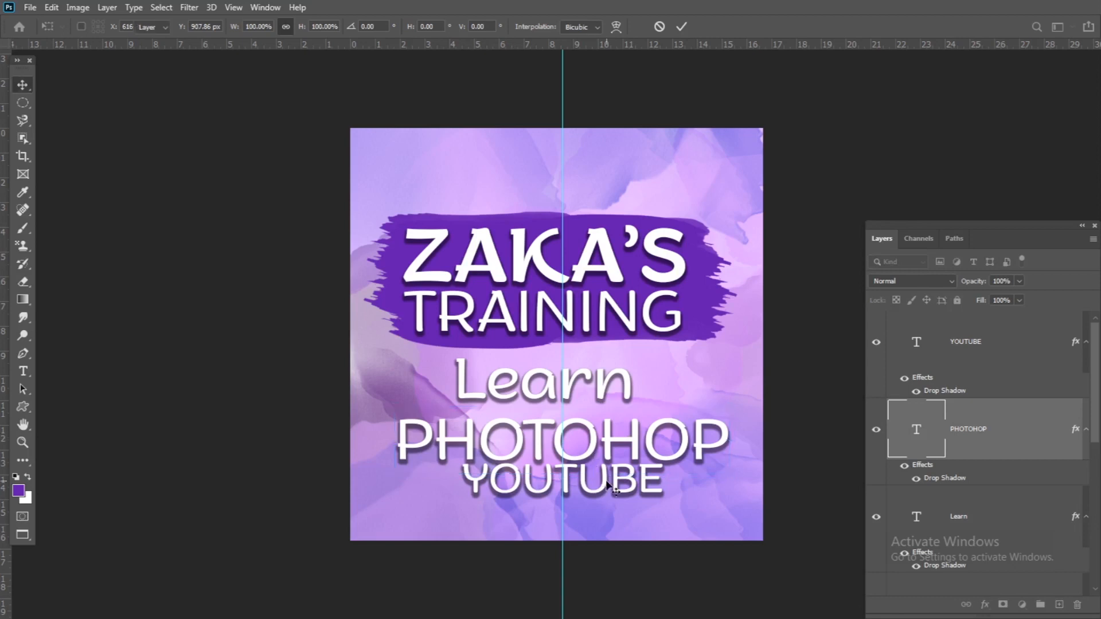
# - Nudge the YOUTUBE text down to leave a small gap below the PHOTOHOP line
pyautogui.click(606, 482)
pyautogui.press('Down')
pyautogui.press('Down')
pyautogui.press('Down')
pyautogui.press('Down')
pyautogui.press('Down')
pyautogui.press('Down')
pyautogui.press('Down')
pyautogui.press('Down')
pyautogui.press('Down')
pyautogui.press('Down')
# - Set the Learn text's font size to 120 pt, and reduce it further to a smaller size
pyautogui.click(603, 388)
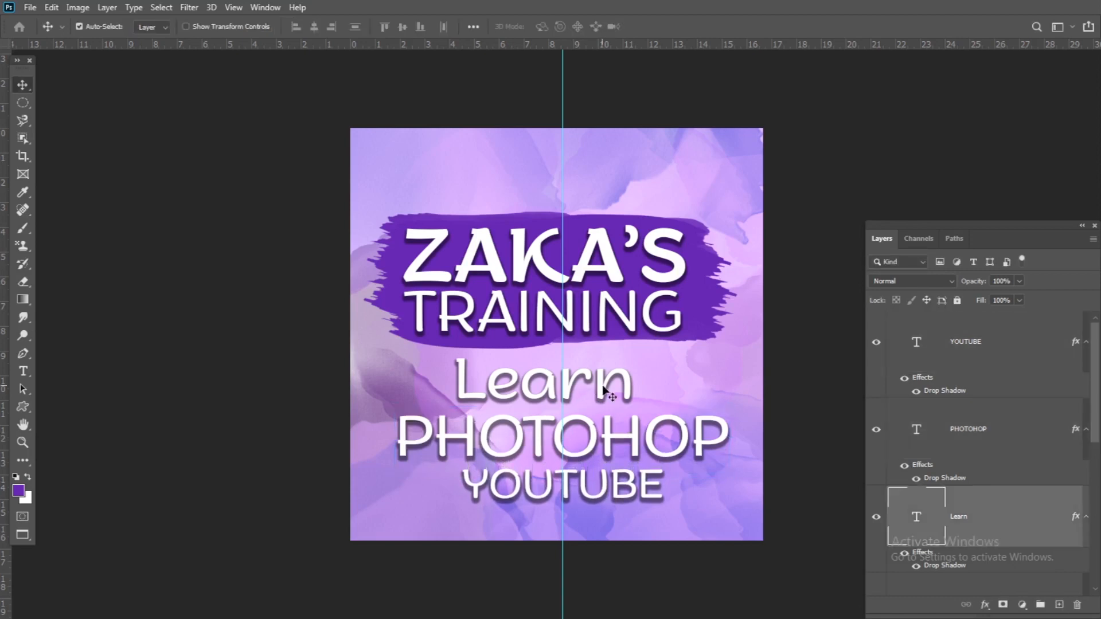
pyautogui.click(24, 372)
pyautogui.click(353, 27)
pyautogui.write('120')
pyautogui.press('Return')
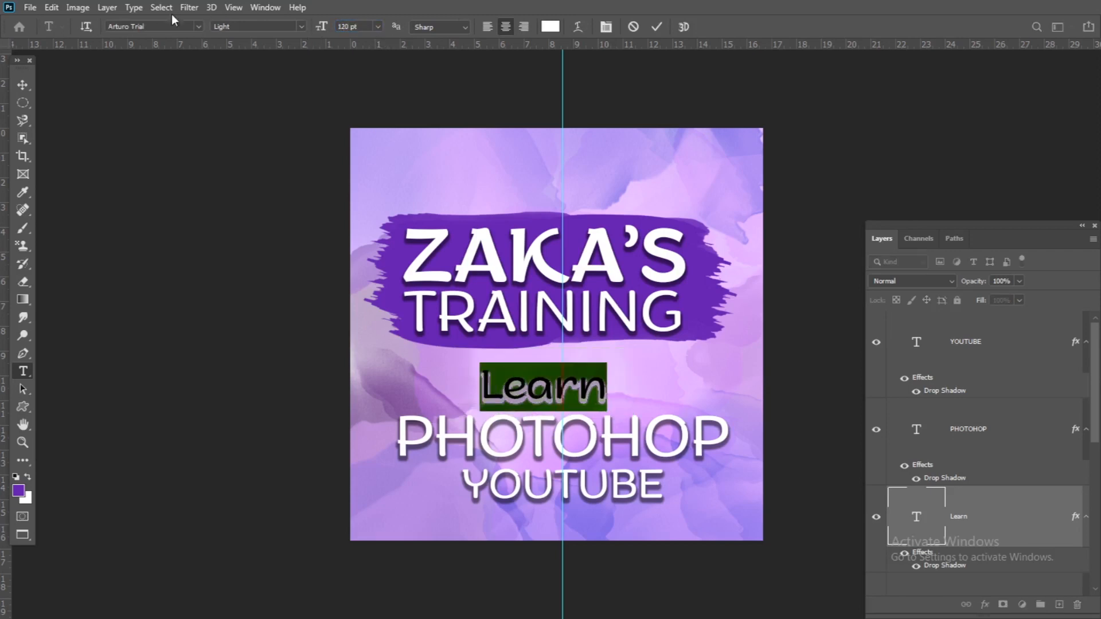
pyautogui.click(334, 27)
pyautogui.press('Return')
# - Move the Learn text up just below the purple patch and centre it on the vertical guide
pyautogui.click(23, 85)
pyautogui.moveTo(560, 396); pyautogui.dragTo(586, 376)
pyautogui.hotkey('ctrl', 't')
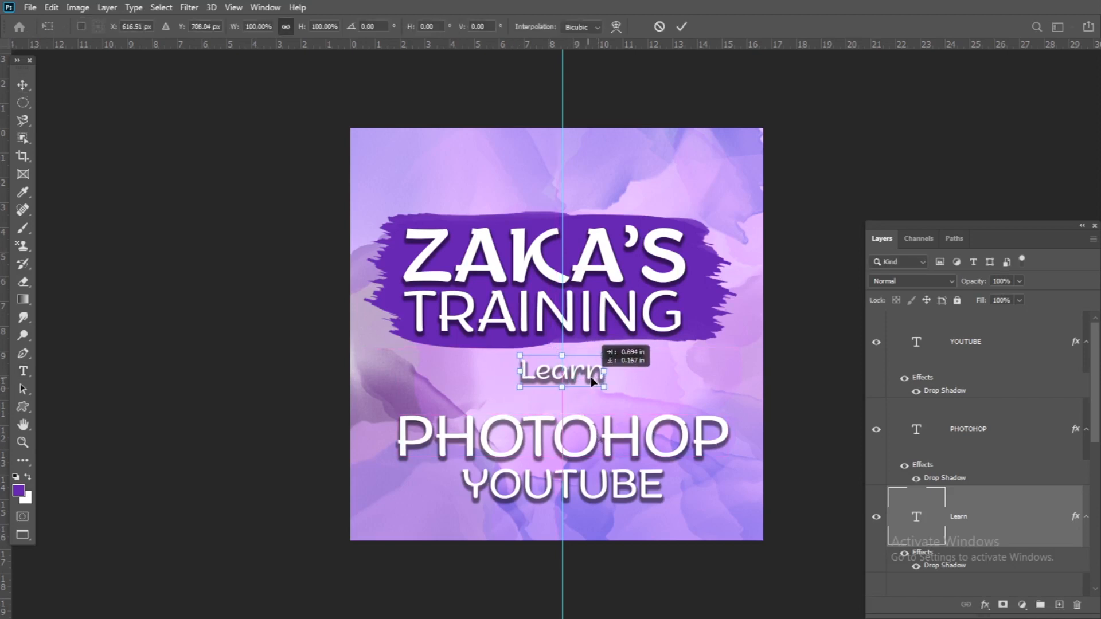
pyautogui.press('Return')
# - Move the PHOTOHOP text up beneath Learn and bring YOUTUBE up beneath it, keeping both centred on the guide
pyautogui.moveTo(590, 421); pyautogui.dragTo(592, 403)
pyautogui.hotkey('ctrl', 't')
pyautogui.press('Return')
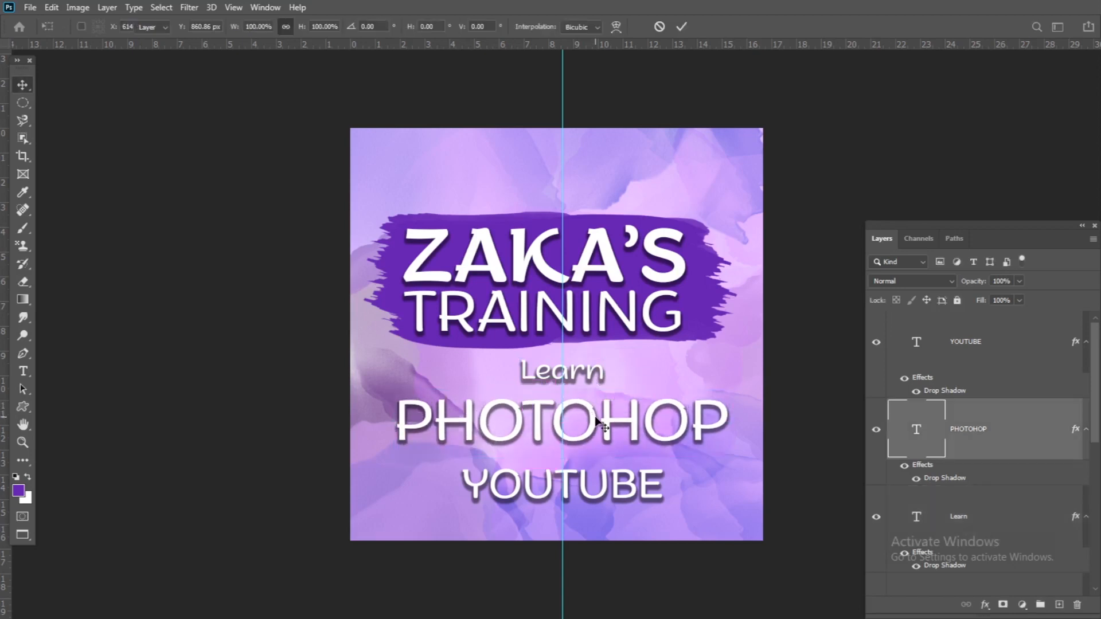
pyautogui.moveTo(581, 478); pyautogui.dragTo(583, 462)
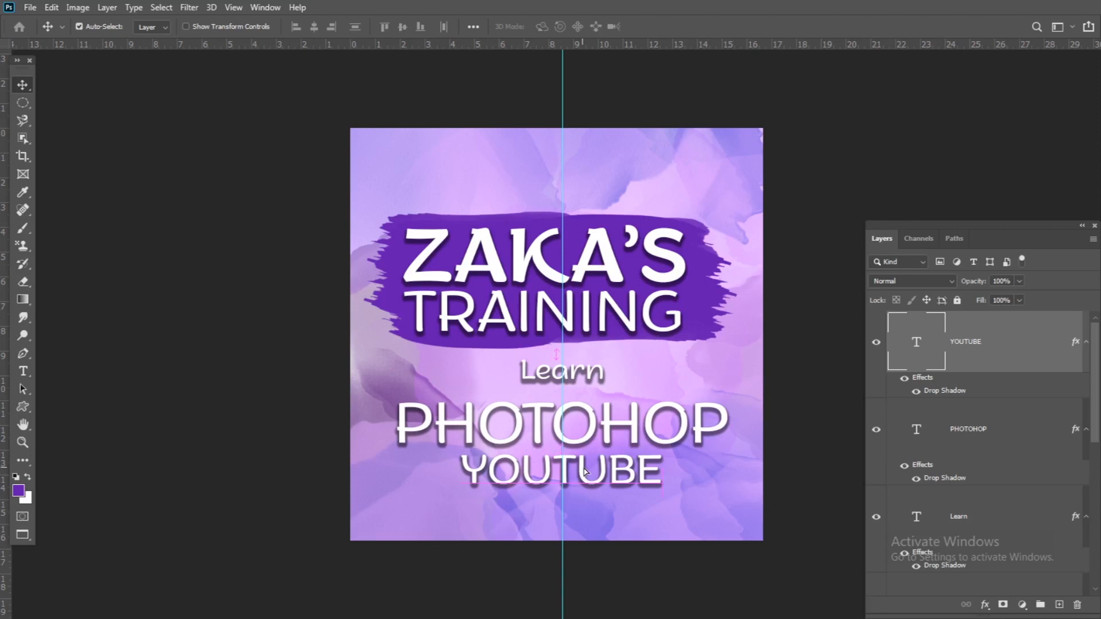
pyautogui.hotkey('ctrl', 't')
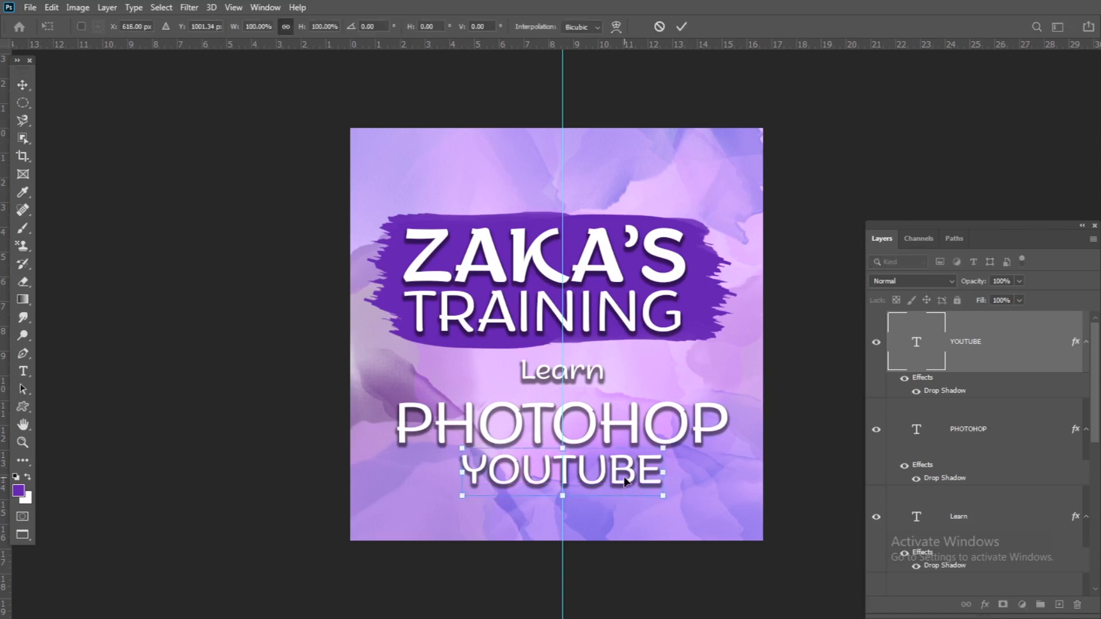
pyautogui.hotkey('shift', 'Down')
pyautogui.press('Return')
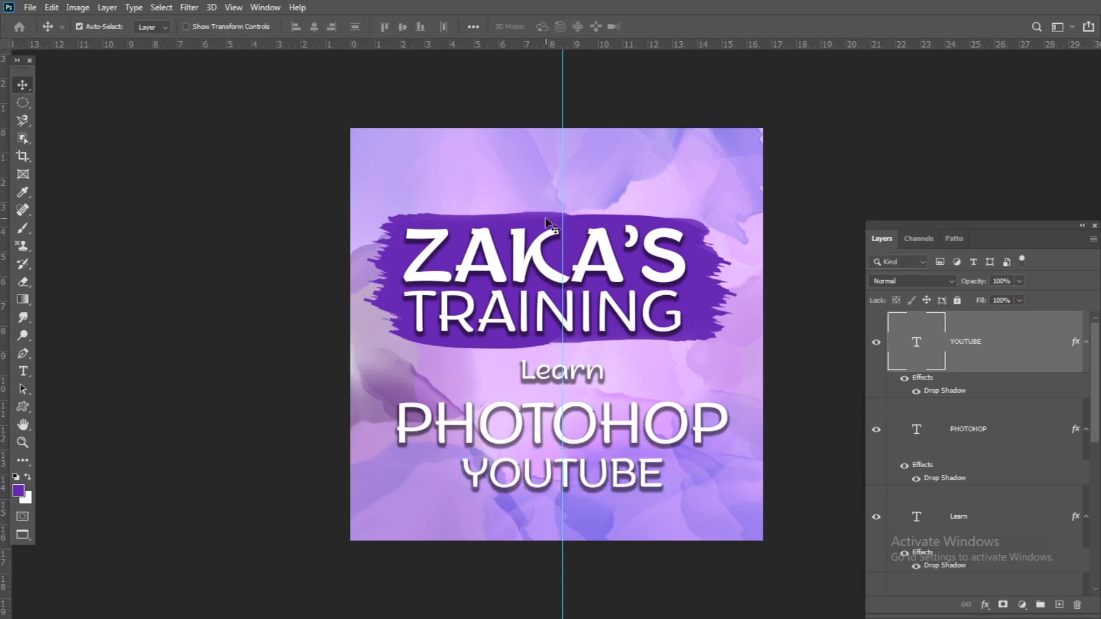
# - Nudge the PHOTOHOP text up closer to the Learn line
pyautogui.click(590, 427)
pyautogui.press('Up')
pyautogui.press('Up')
pyautogui.press('Up')
pyautogui.press('Up')
pyautogui.press('Up')
pyautogui.press('Up')
pyautogui.press('Up')
pyautogui.press('Up')
pyautogui.press('Up')
pyautogui.press('Up')
pyautogui.press('Up')
pyautogui.press('Up')
pyautogui.press('Up')
pyautogui.press('Up')
pyautogui.press('Up')
pyautogui.press('Up')
pyautogui.press('Up')
pyautogui.press('Up')
pyautogui.press('Up')
pyautogui.press('Up')
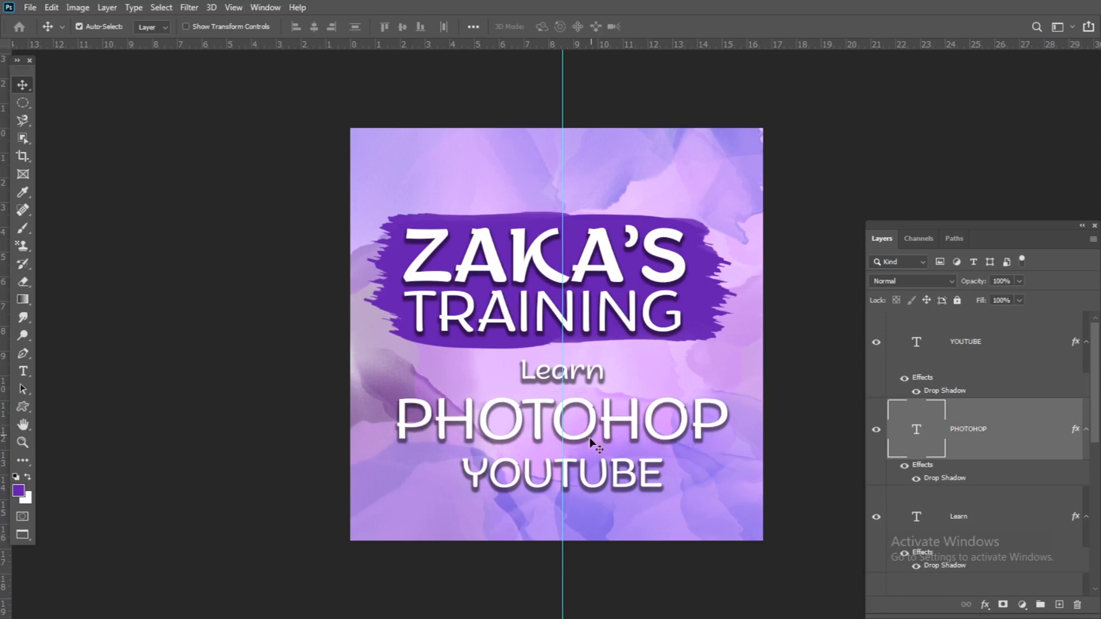
# - Nudge the YOUTUBE text up to tighten its spacing with the PHOTOHOP line
pyautogui.click(607, 473)
pyautogui.press('Up')
pyautogui.press('Up')
pyautogui.press('Up')
pyautogui.press('Up')
pyautogui.press('Up')
pyautogui.press('Up')
pyautogui.press('Up')
pyautogui.press('Up')
pyautogui.press('Up')
pyautogui.press('Up')
pyautogui.press('Up')
pyautogui.press('Up')
pyautogui.press('Up')
pyautogui.press('Up')
pyautogui.press('Up')
pyautogui.press('Up')
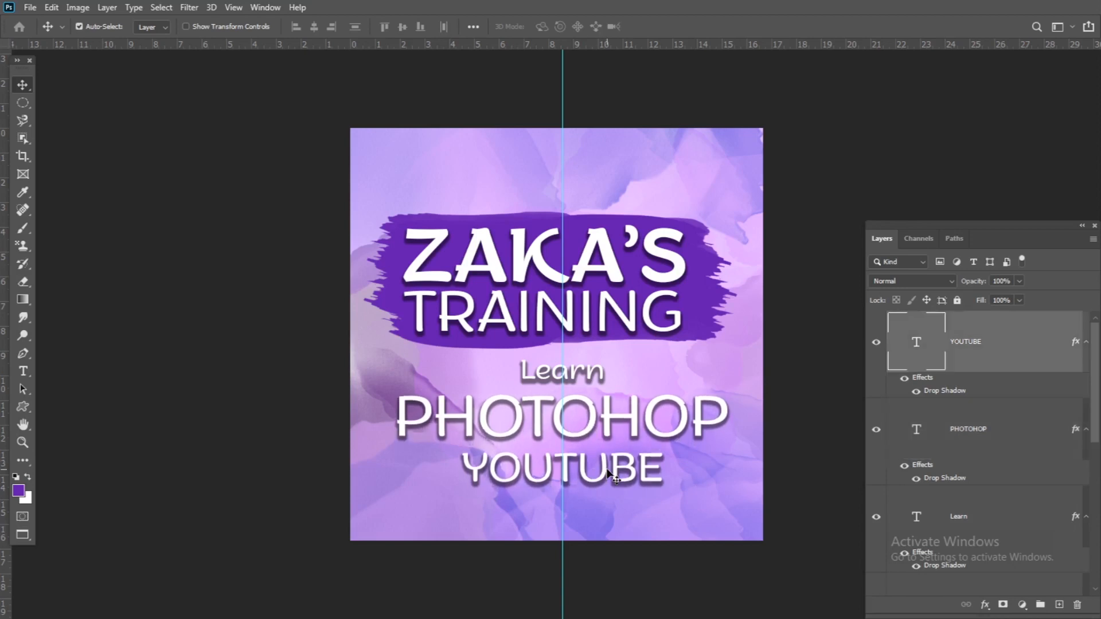
# - Try a blue-green preset from the Blues group with the Gradient tool for the PHOTOHOP text layer
pyautogui.click(636, 422)
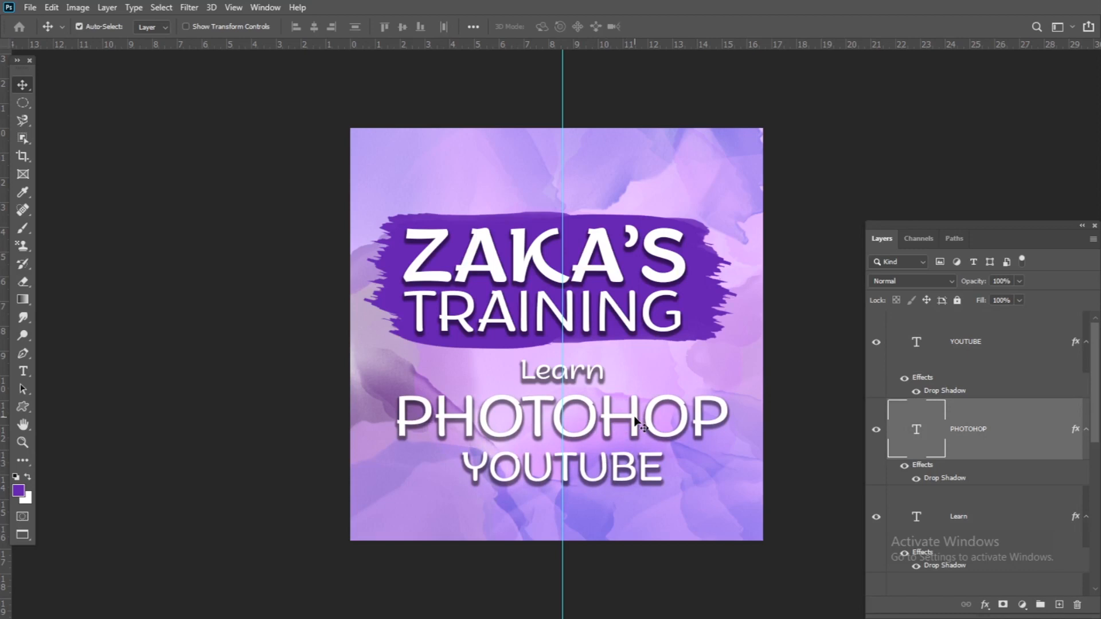
pyautogui.rightClick(23, 303)
pyautogui.click(84, 311)
pyautogui.rightClick(21, 304)
pyautogui.click(80, 300)
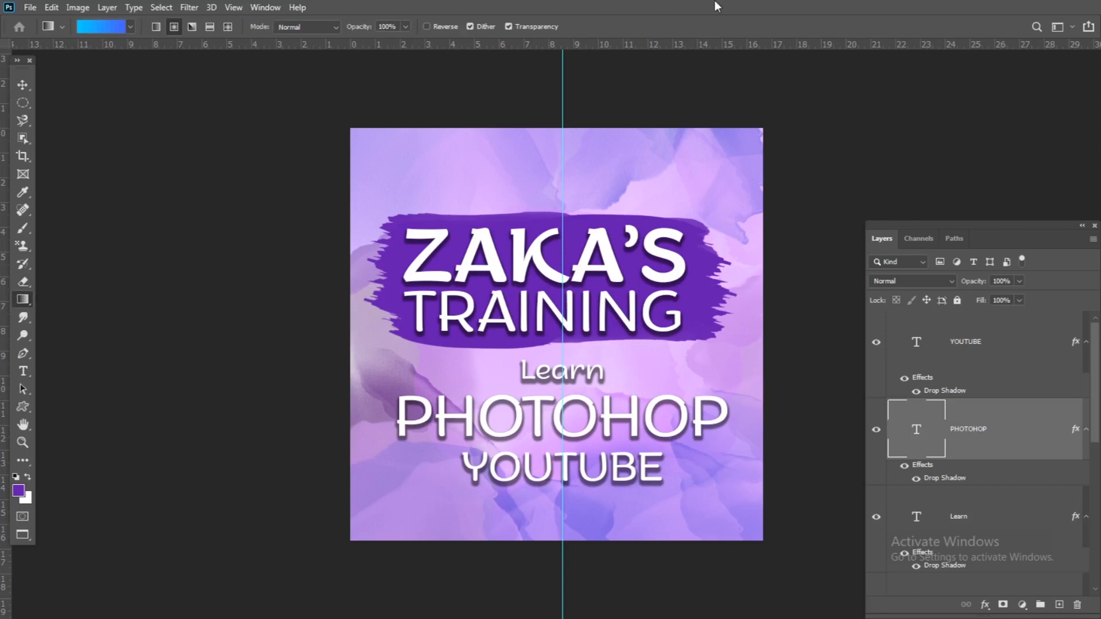
pyautogui.click(126, 28)
pyautogui.scroll(2, 55, 213)
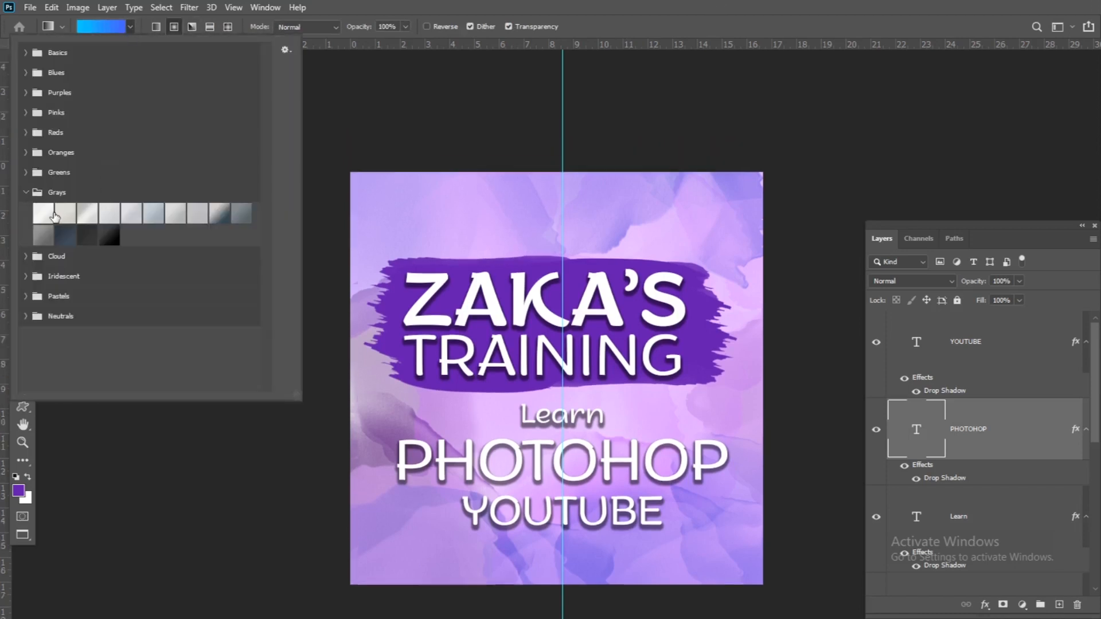
pyautogui.click(30, 75)
pyautogui.click(110, 118)
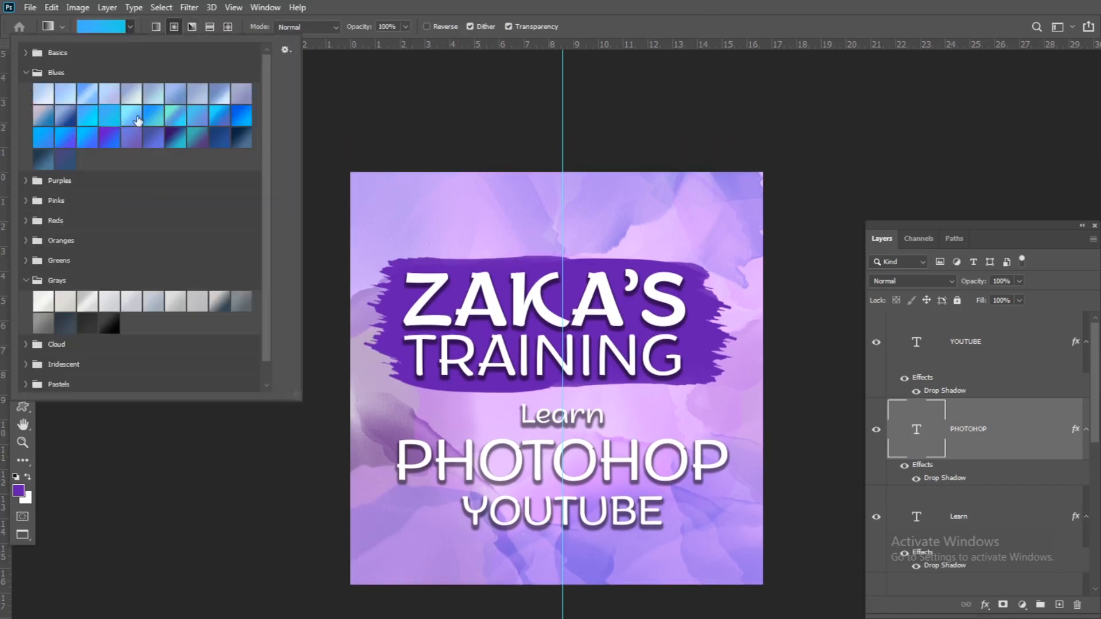
pyautogui.click(161, 119)
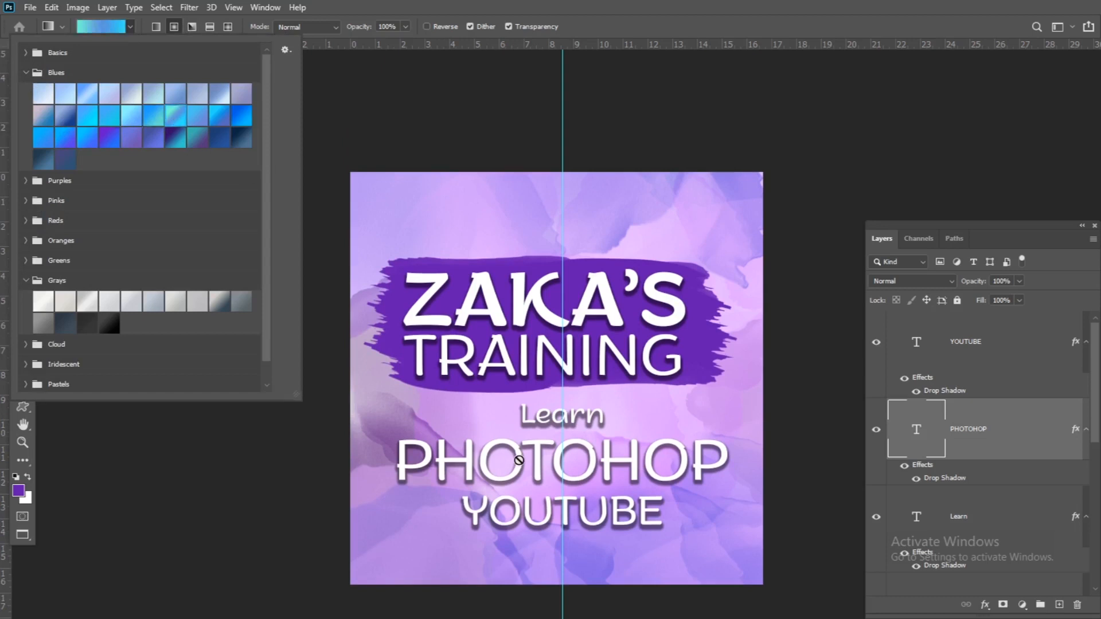
# - Add a Gradient Overlay to the PHOTOHOP text, comparing Blues presets and keeping the third one, blue with a light-blue middle
pyautogui.click(986, 604)
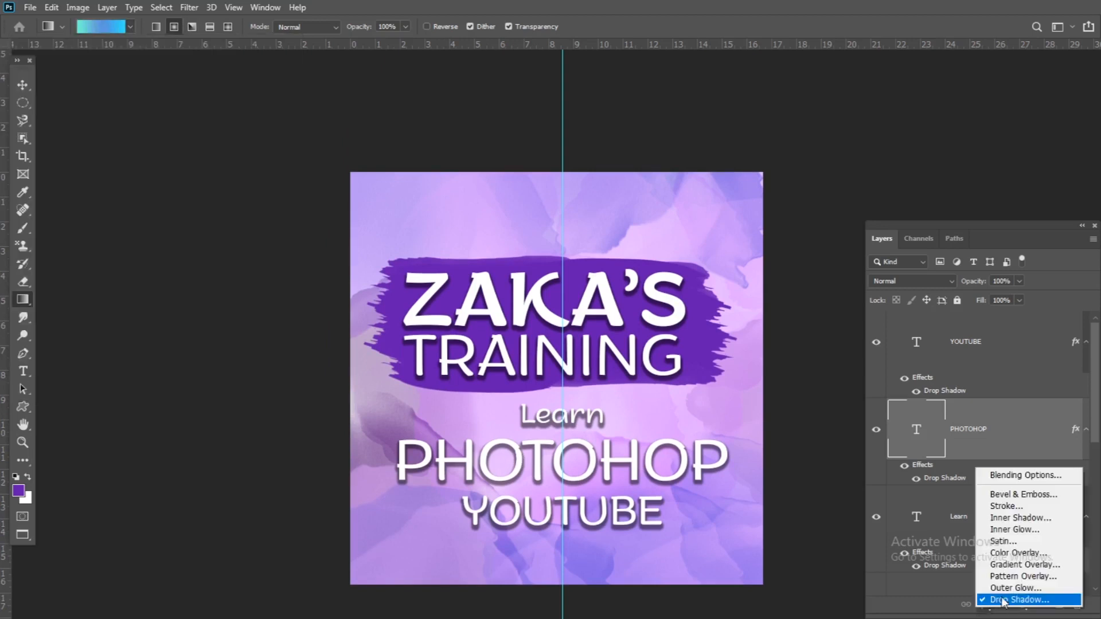
pyautogui.click(1030, 565)
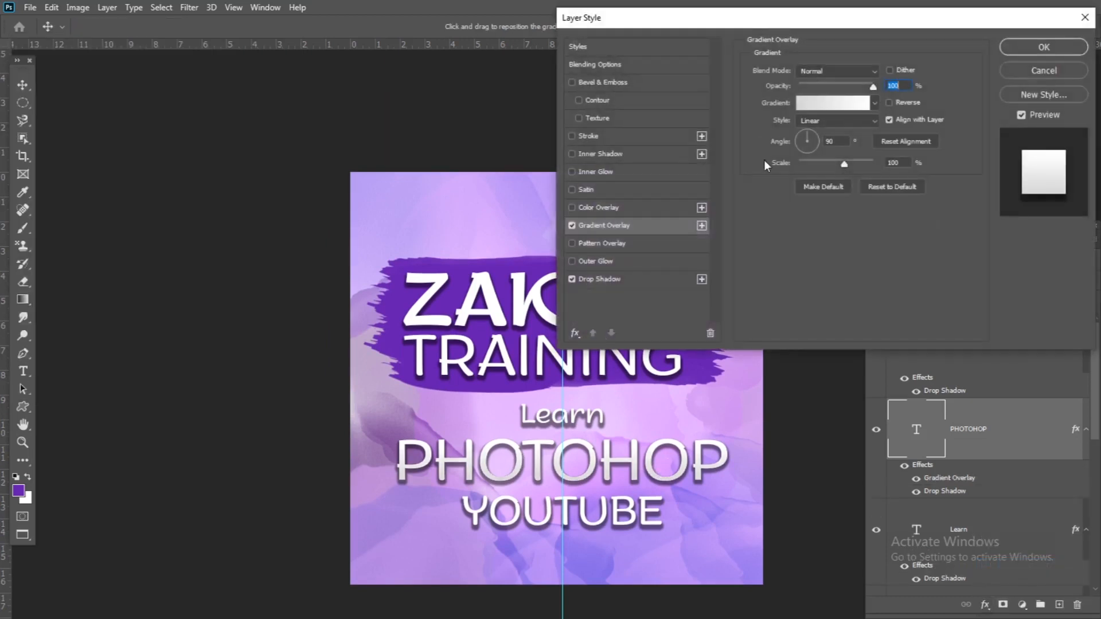
pyautogui.click(831, 102)
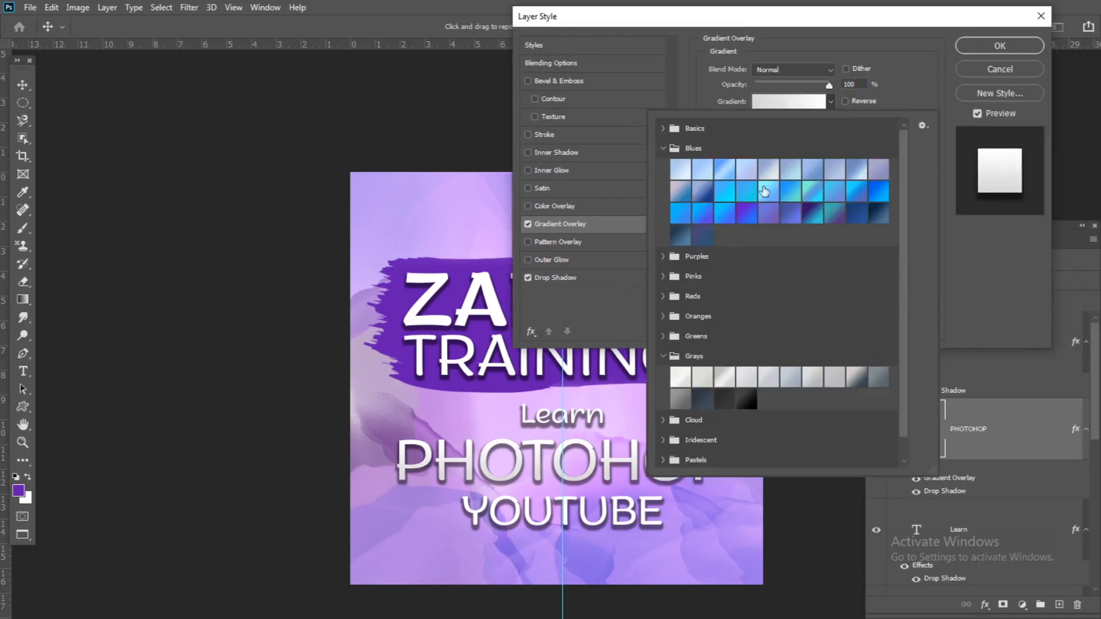
pyautogui.click(766, 191)
pyautogui.click(826, 195)
pyautogui.click(870, 195)
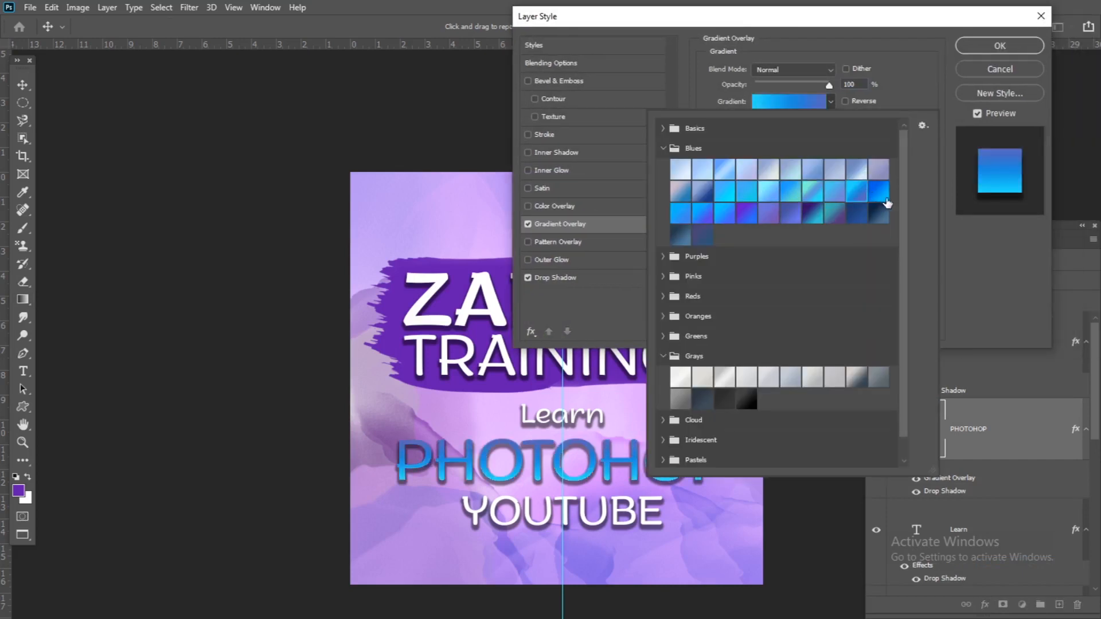
pyautogui.click(879, 193)
pyautogui.click(768, 213)
pyautogui.click(747, 214)
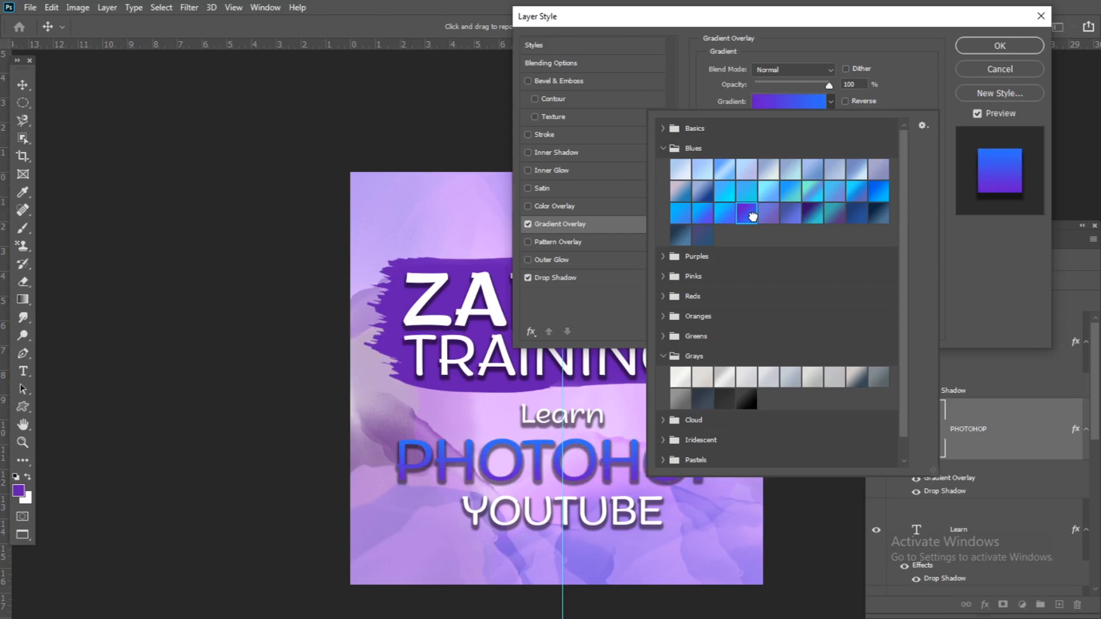
pyautogui.click(679, 171)
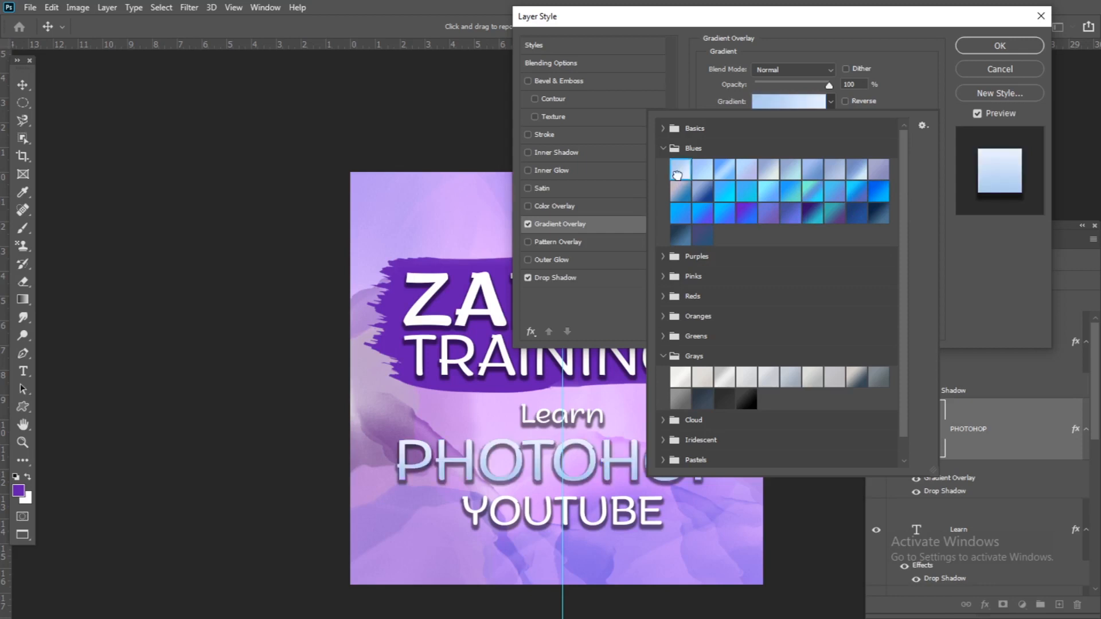
pyautogui.click(725, 172)
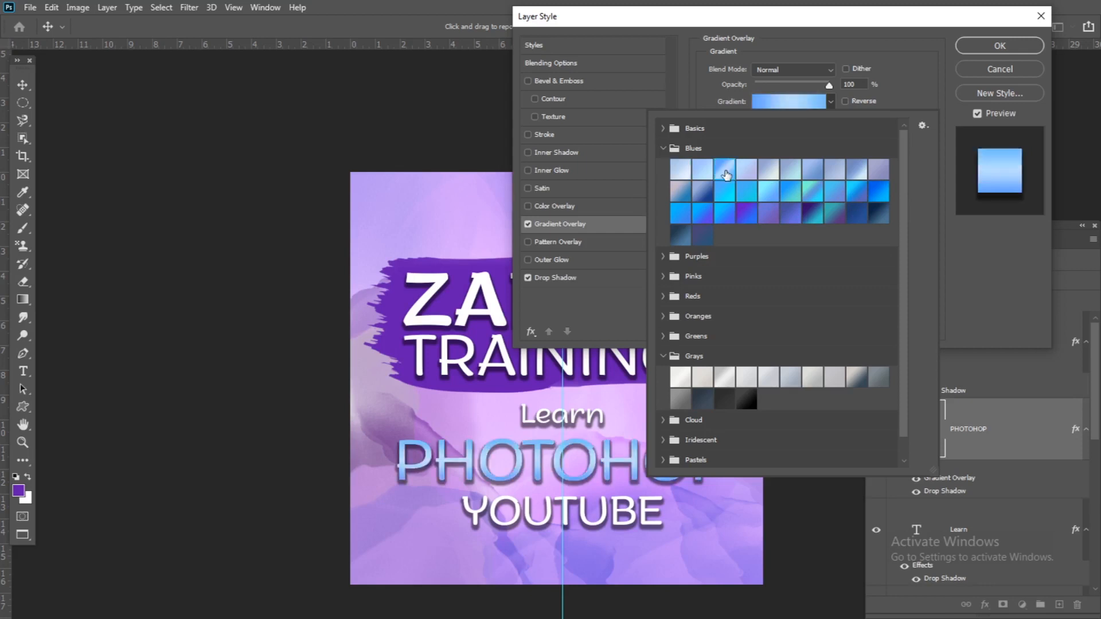
pyautogui.click(605, 314)
pyautogui.press('Return')
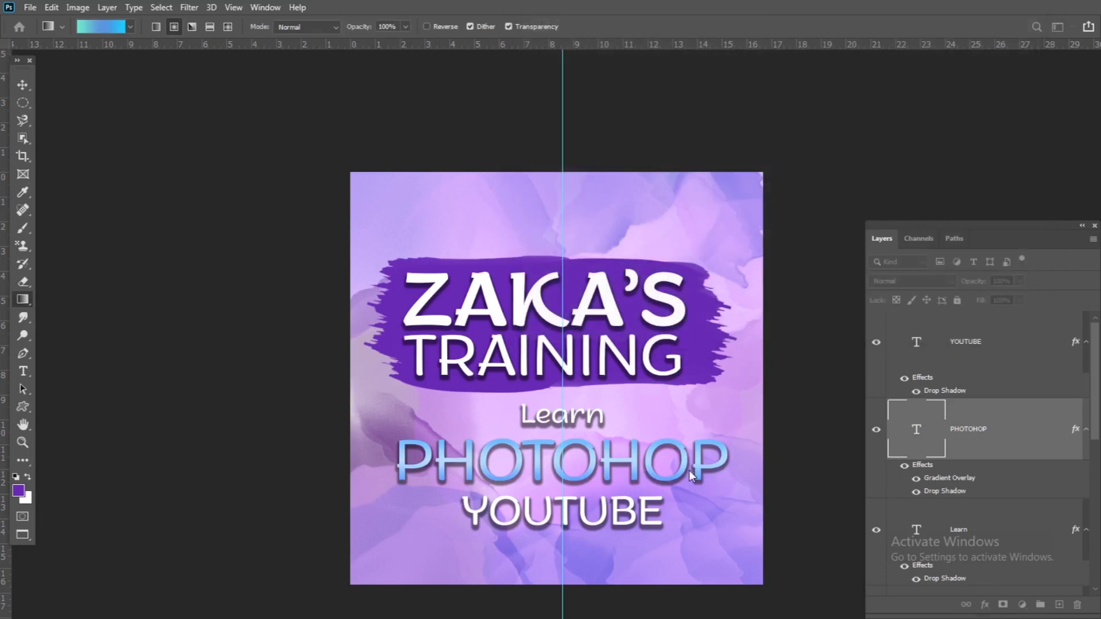
# - Copy the PHOTOHOP text's layer style and paste it onto the YOUTUBE text layer
pyautogui.rightClick(958, 415)
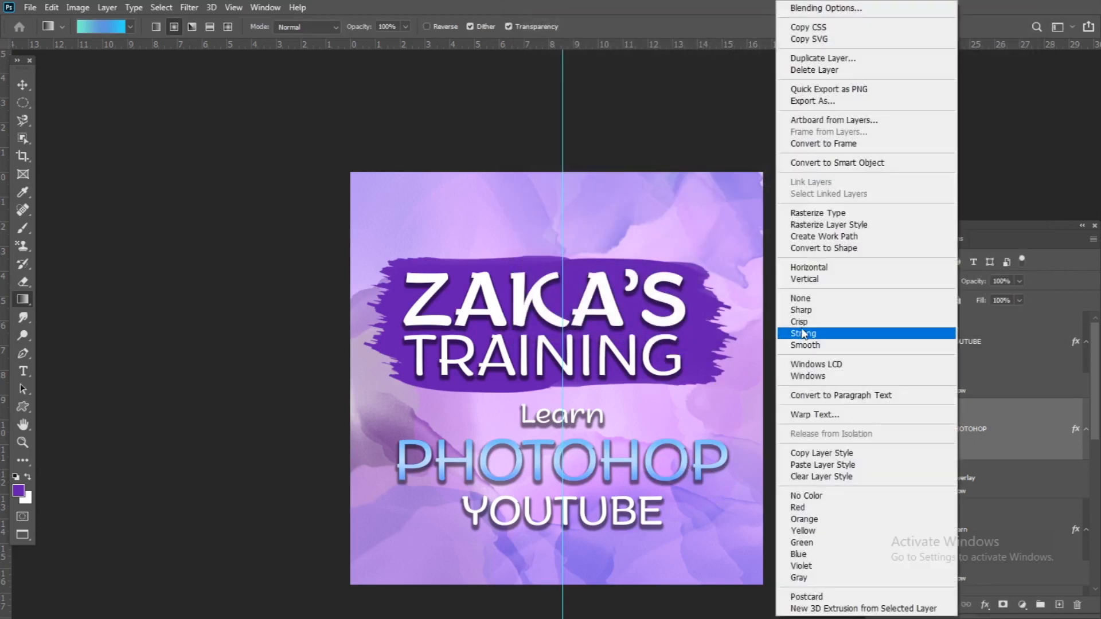
pyautogui.click(894, 453)
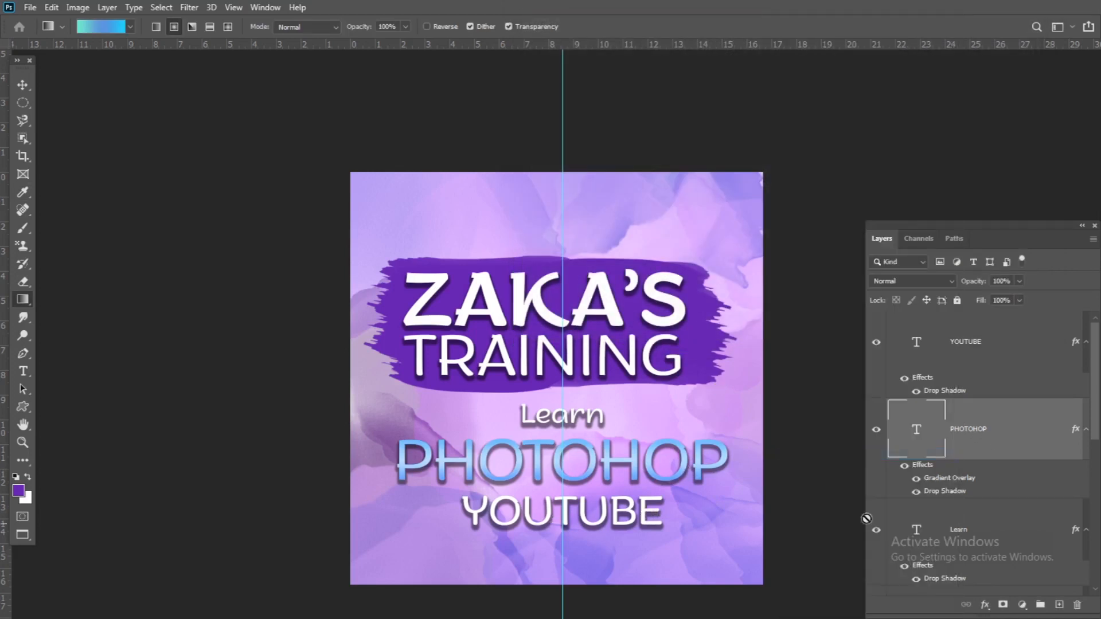
pyautogui.click(975, 356)
pyautogui.rightClick(973, 353)
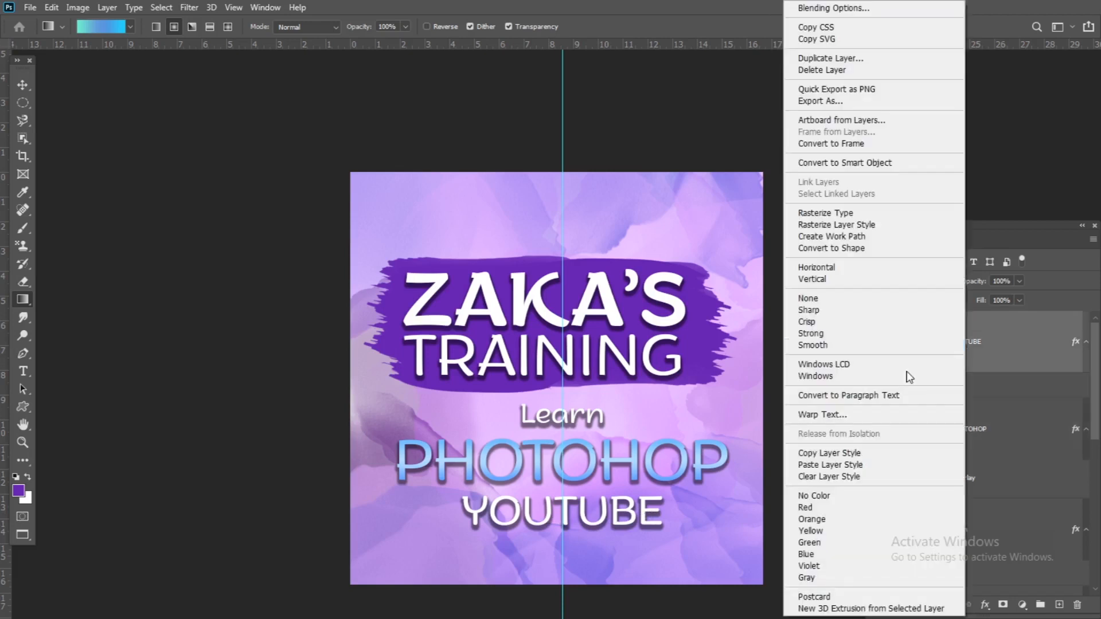
pyautogui.click(856, 481)
pyautogui.moveTo(938, 360); pyautogui.dragTo(936, 362)
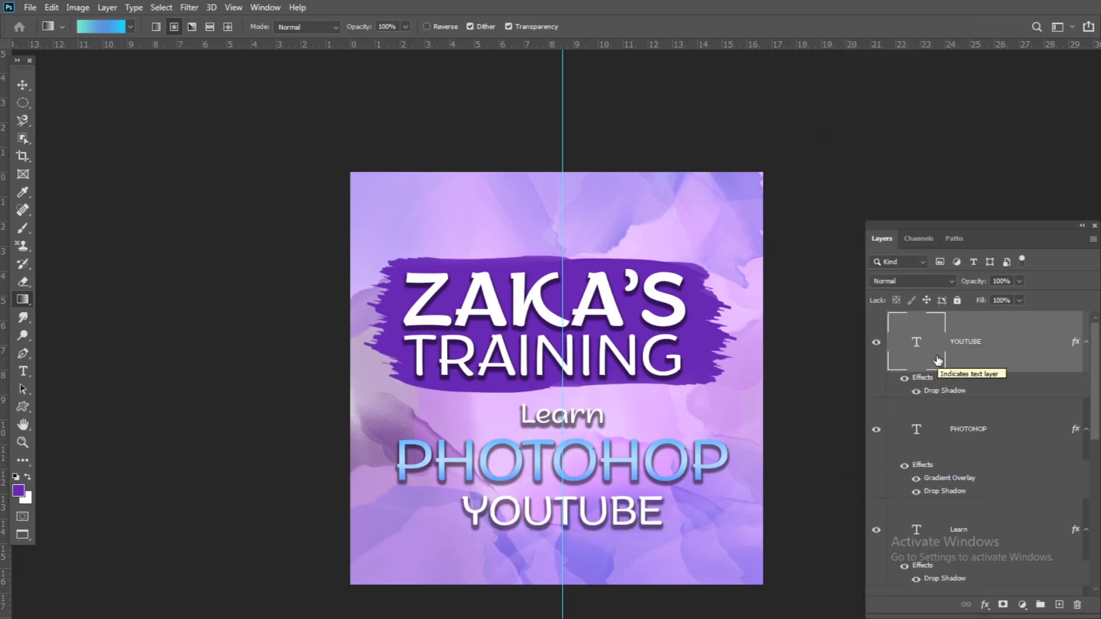
pyautogui.rightClick(926, 359)
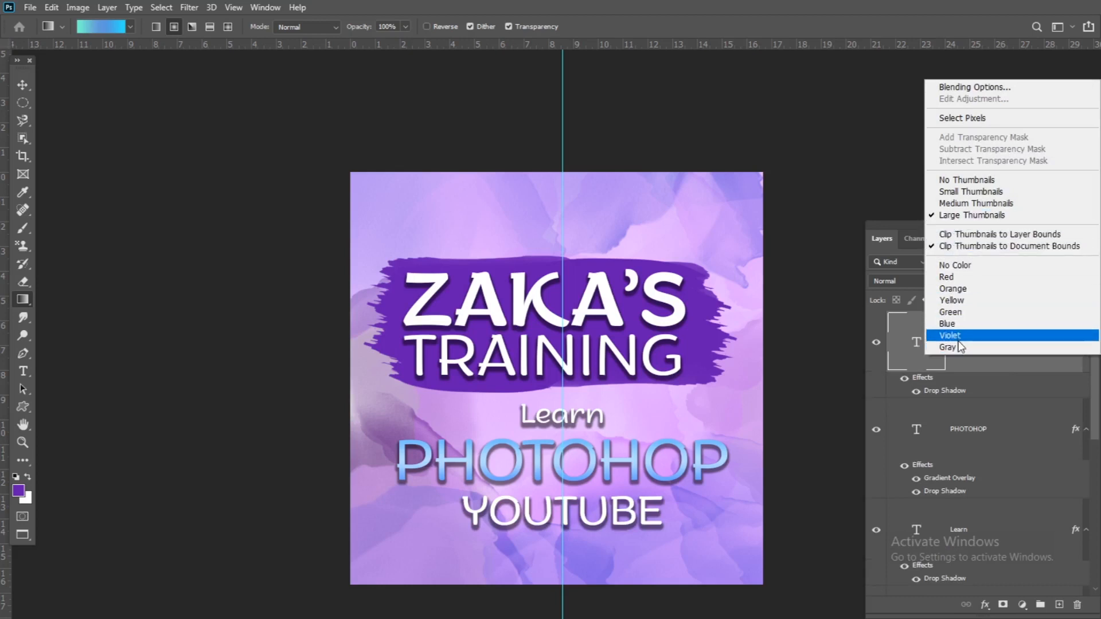
pyautogui.click(815, 317)
pyautogui.rightClick(1006, 357)
pyautogui.click(875, 465)
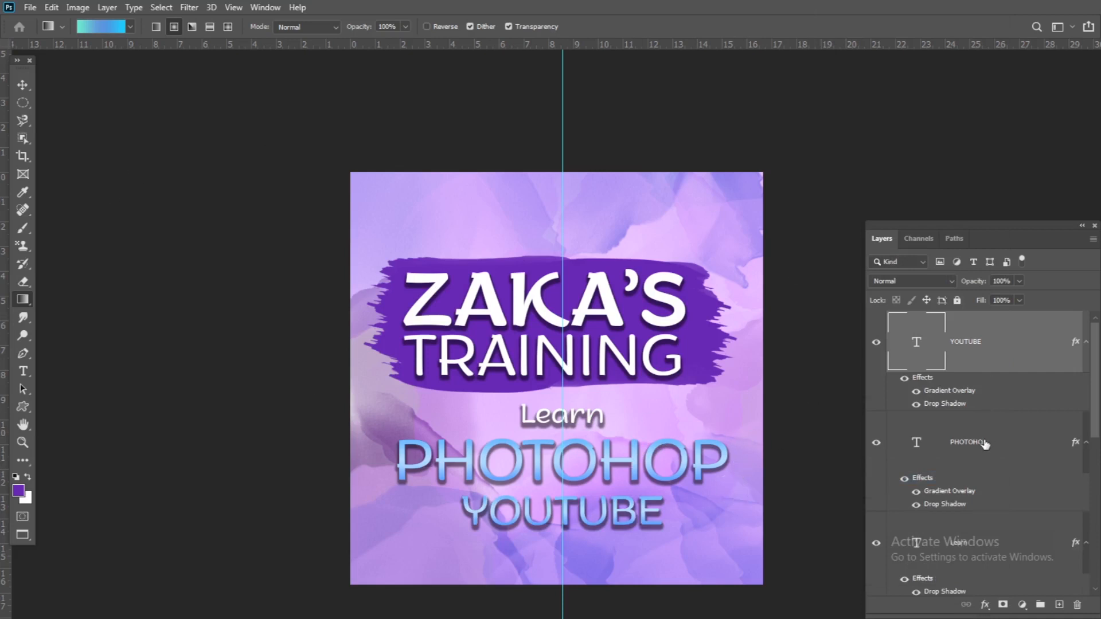
# - Paste the copied PHOTOHOP layer style onto the Learn text layer
pyautogui.scroll(-5, 985, 441)
pyautogui.scroll(5, 973, 432)
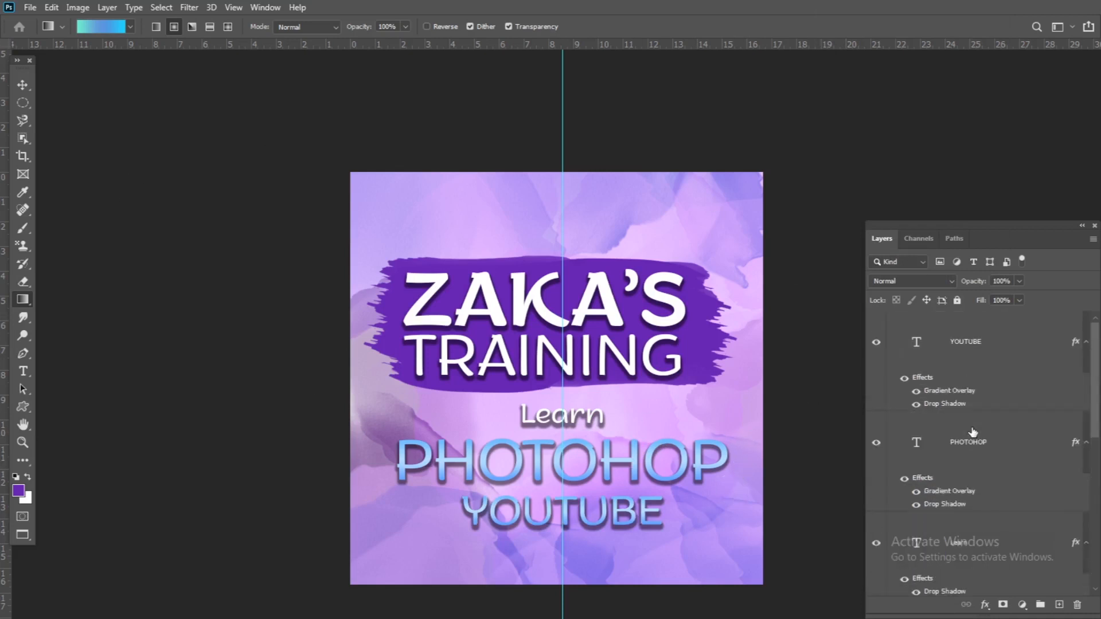
pyautogui.scroll(-5, 1022, 463)
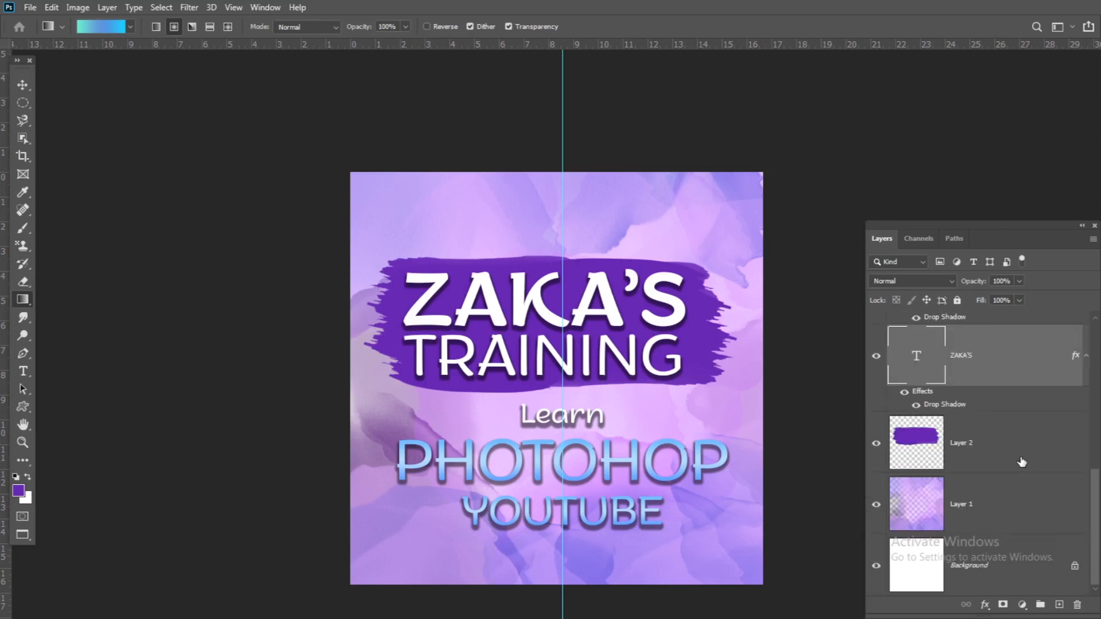
pyautogui.scroll(5, 1021, 461)
pyautogui.click(963, 355)
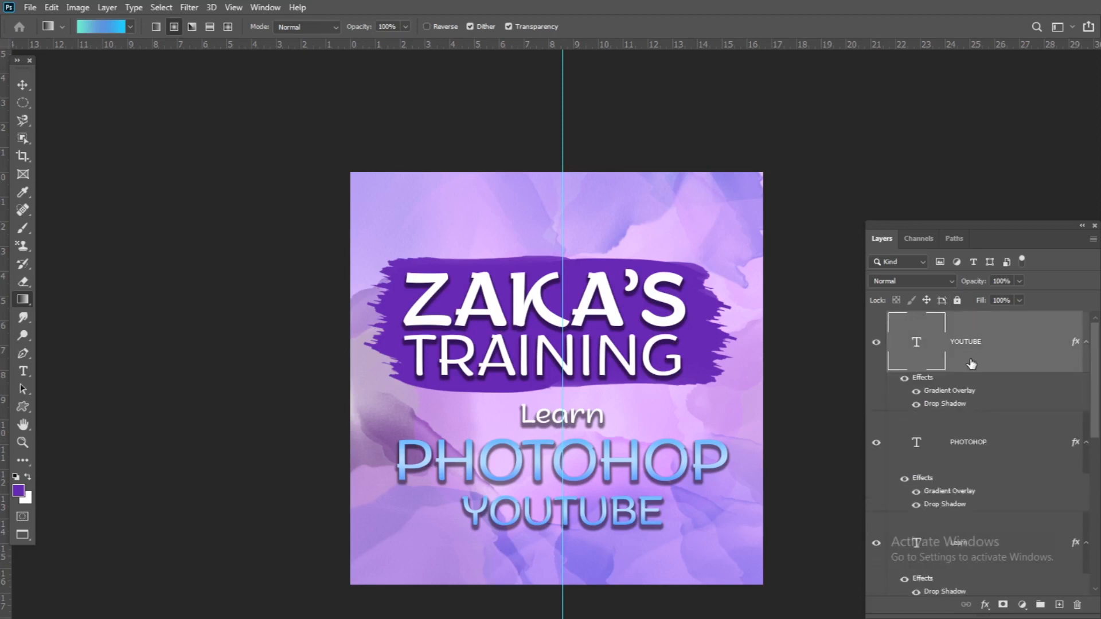
pyautogui.click(23, 85)
pyautogui.click(577, 418)
pyautogui.rightClick(963, 542)
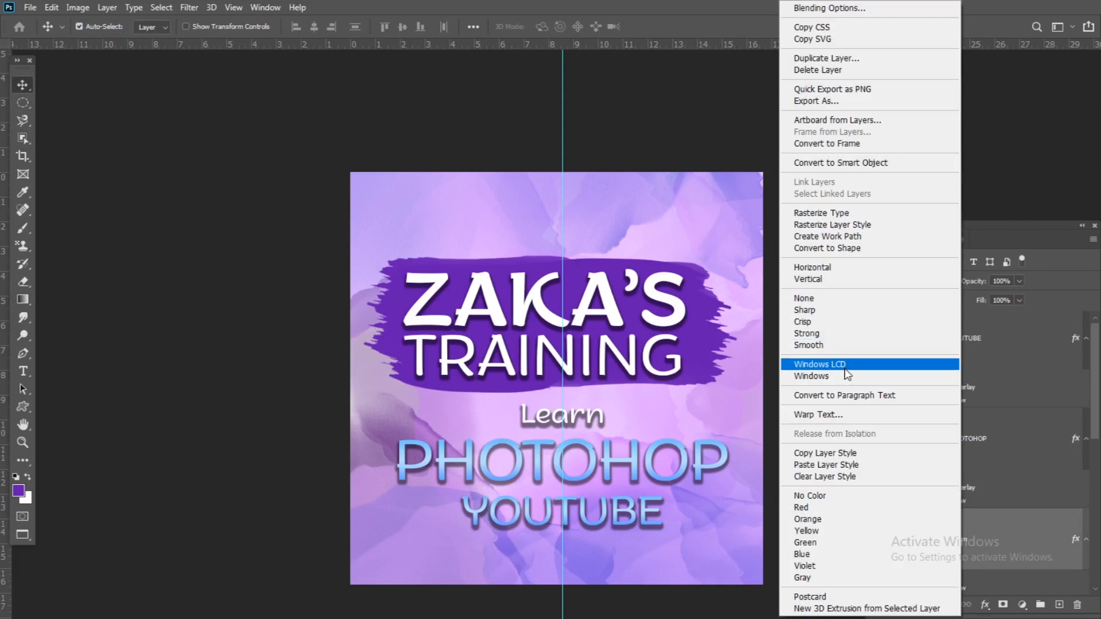
pyautogui.click(836, 465)
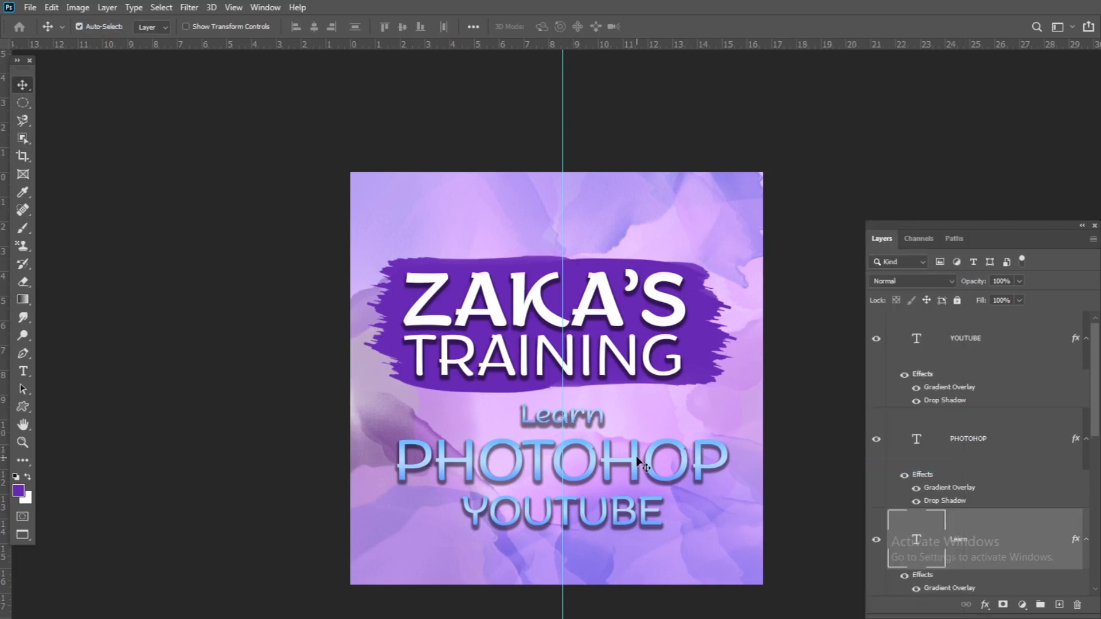
# - Nudge the Learn and PHOTOHOP texts up together, closer to the painted patch
pyautogui.keyDown('shift'); pyautogui.click(635, 488); pyautogui.keyUp('shift')
pyautogui.press('Up')
pyautogui.press('Up')
pyautogui.press('Up')
pyautogui.press('Up')
pyautogui.press('Up')
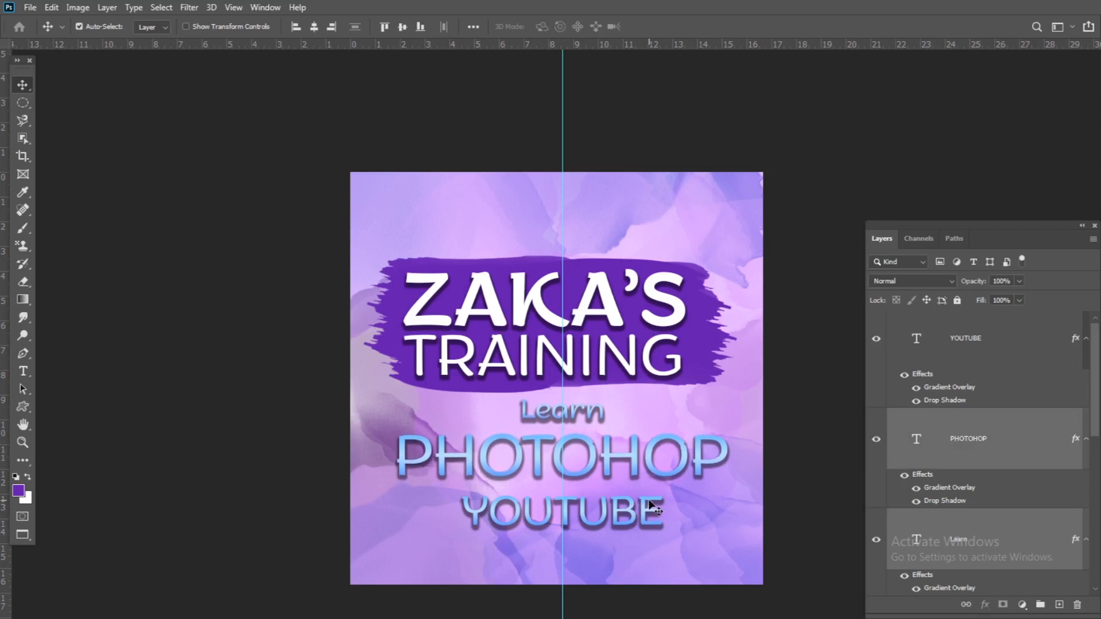
# - Nudge the YOUTUBE text up to sit closer beneath the PHOTOHOP line
pyautogui.click(641, 513)
pyautogui.press('Up')
pyautogui.press('Up')
pyautogui.press('Up')
pyautogui.press('Up')
pyautogui.press('Up')
pyautogui.press('Up')
pyautogui.press('Up')
pyautogui.press('Up')
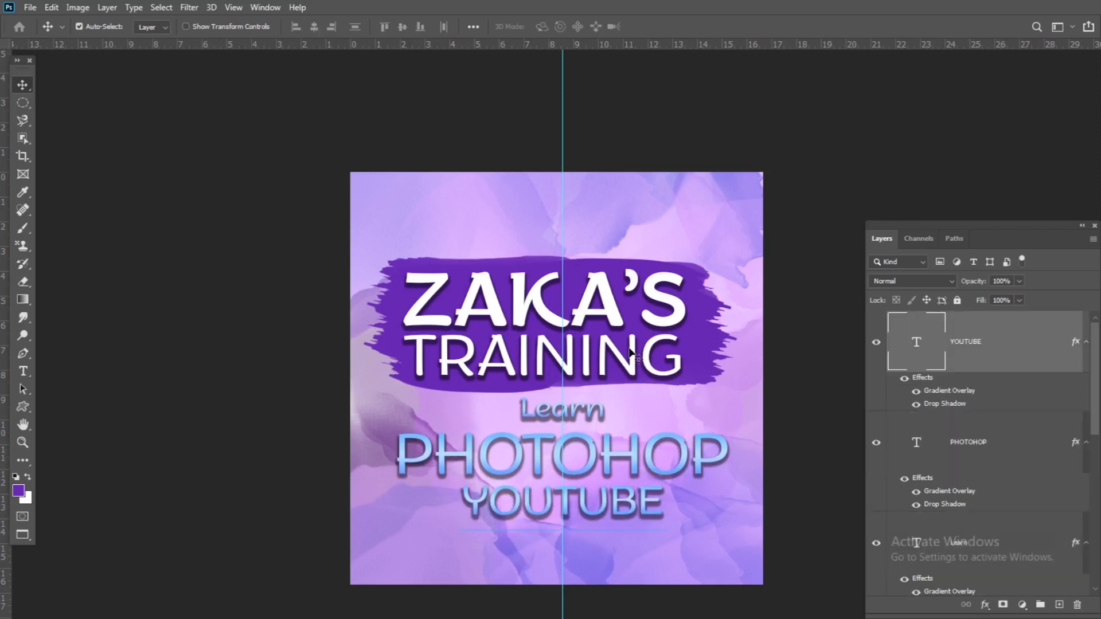
# - Clear the layer style from the YOUTUBE text layer
pyautogui.click(23, 371)
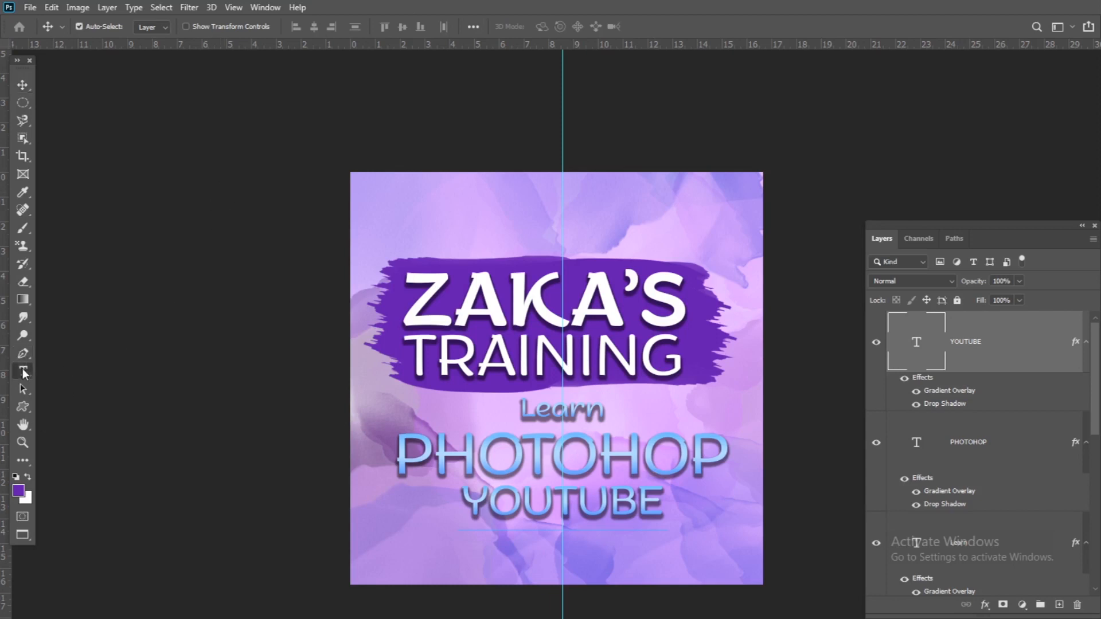
pyautogui.doubleClick(552, 503)
pyautogui.click(23, 84)
pyautogui.rightClick(952, 359)
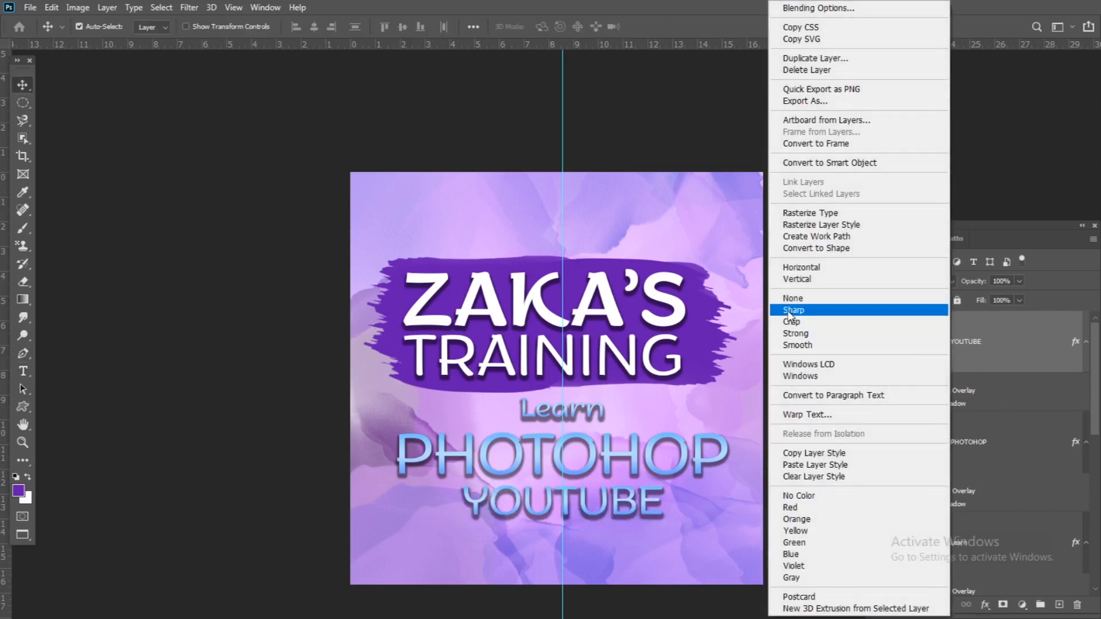
pyautogui.click(814, 477)
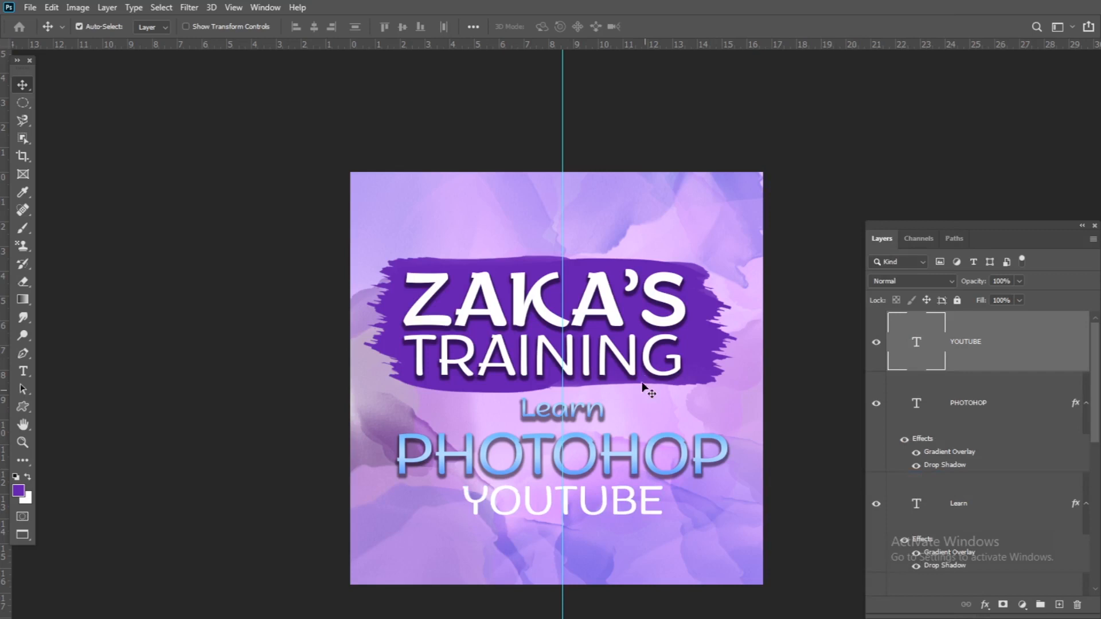
# - Copy the TRAINING text's layer style and paste it onto the YOUTUBE and Learn text layers
pyautogui.click(653, 342)
pyautogui.rightClick(965, 538)
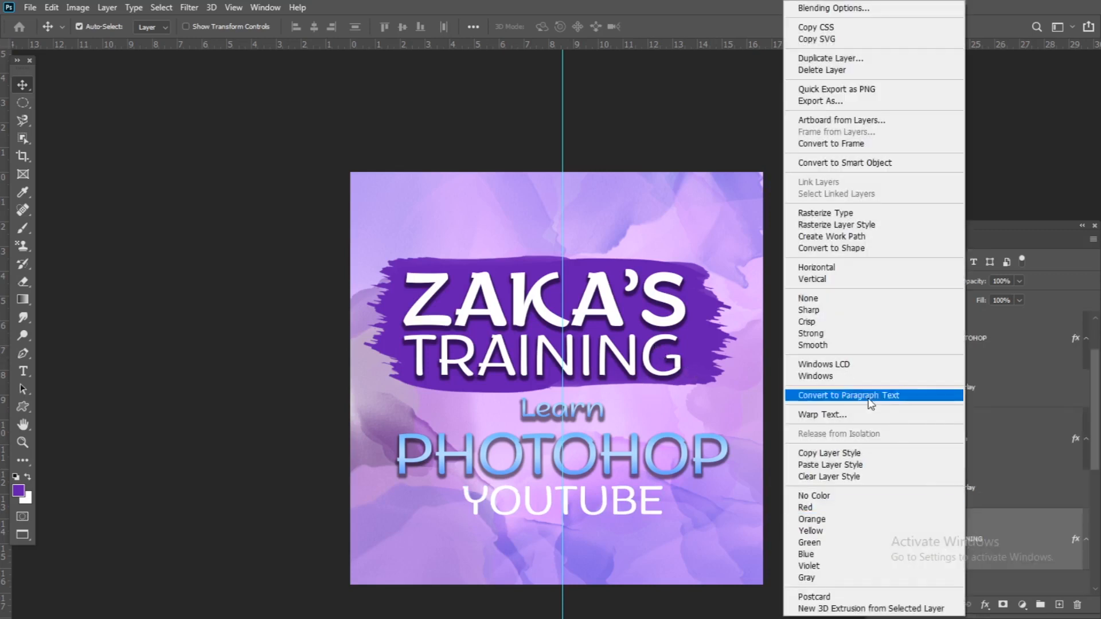
pyautogui.click(826, 453)
pyautogui.click(650, 504)
pyautogui.rightClick(956, 367)
pyautogui.click(820, 466)
pyautogui.click(1014, 542)
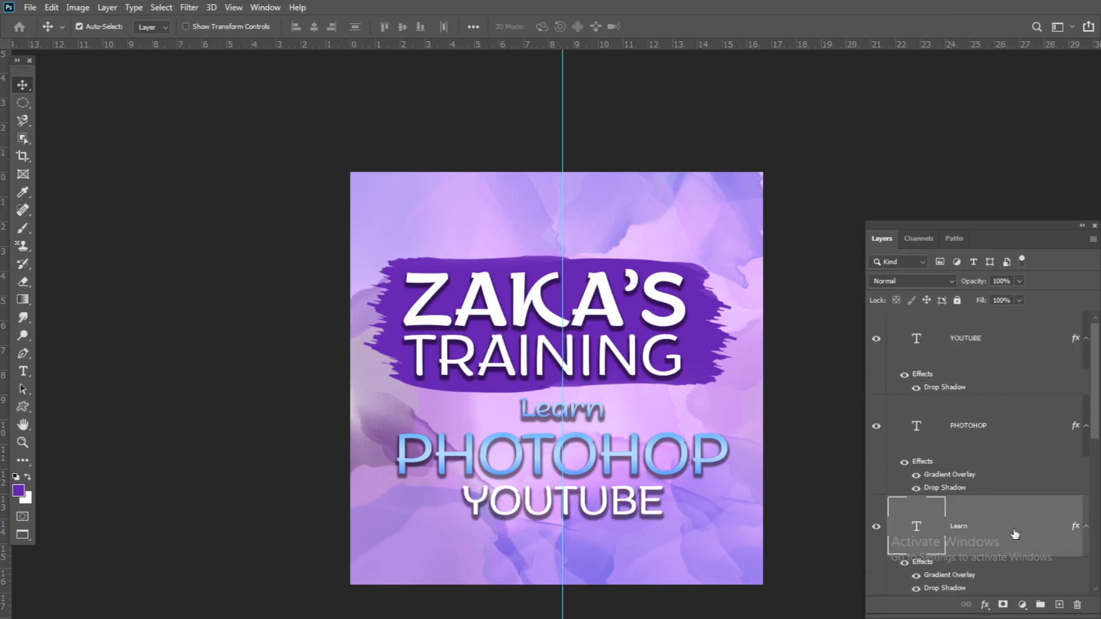
pyautogui.rightClick(984, 526)
pyautogui.click(837, 465)
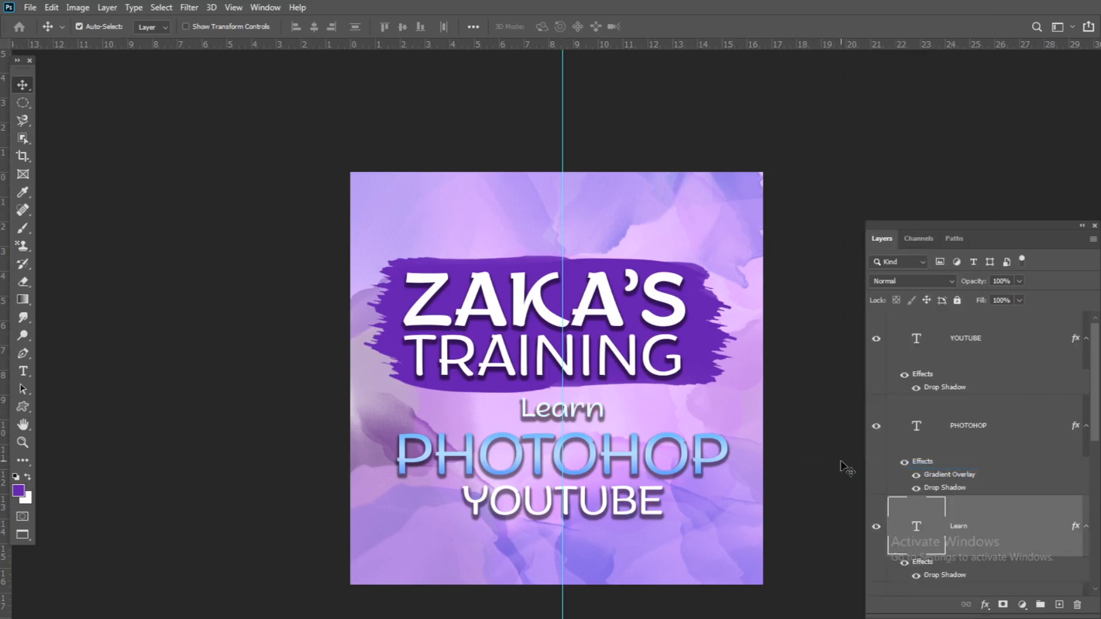
pyautogui.click(641, 492)
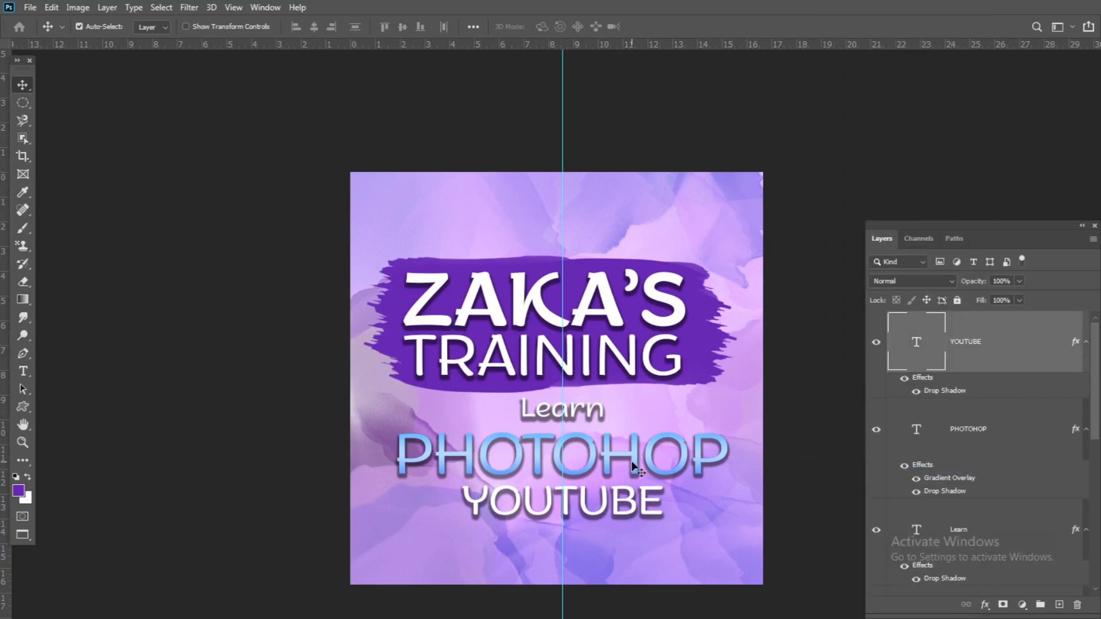
pyautogui.keyDown('shift'); pyautogui.click(633, 466); pyautogui.keyUp('shift')
pyautogui.keyDown('shift'); pyautogui.click(590, 403); pyautogui.keyUp('shift')
pyautogui.keyDown('shift'); pyautogui.click(584, 370); pyautogui.keyUp('shift')
pyautogui.keyDown('shift'); pyautogui.click(594, 380); pyautogui.keyUp('shift')
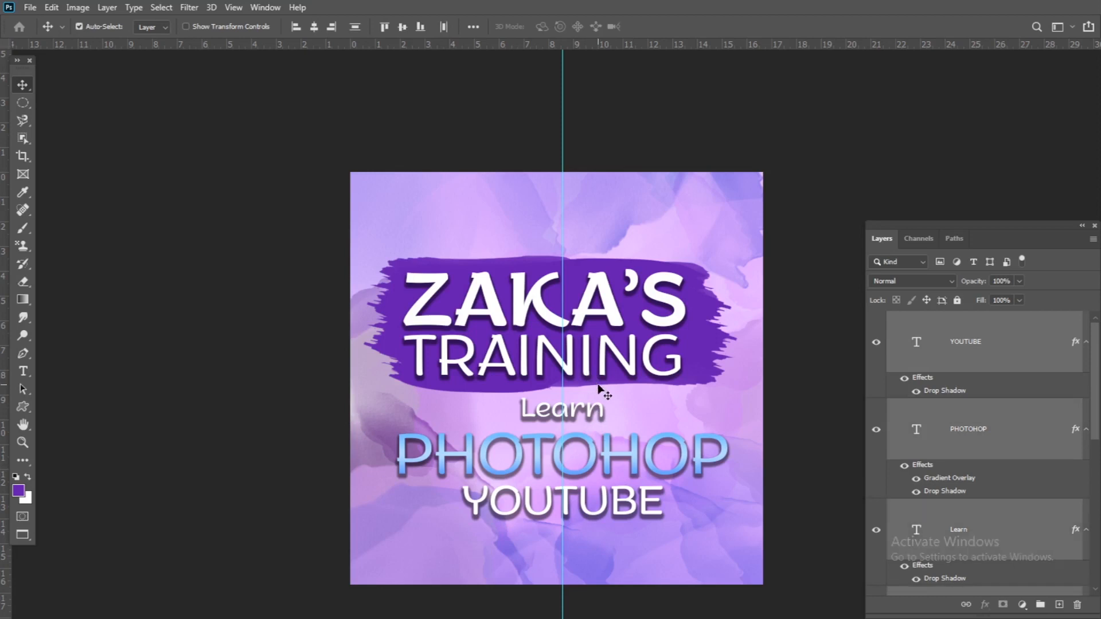
pyautogui.press('Delete')
pyautogui.hotkey('ctrl', 'z')
pyautogui.press('Delete')
pyautogui.hotkey('ctrl', 'z')
pyautogui.moveTo(619, 320); pyautogui.dragTo(618, 326)
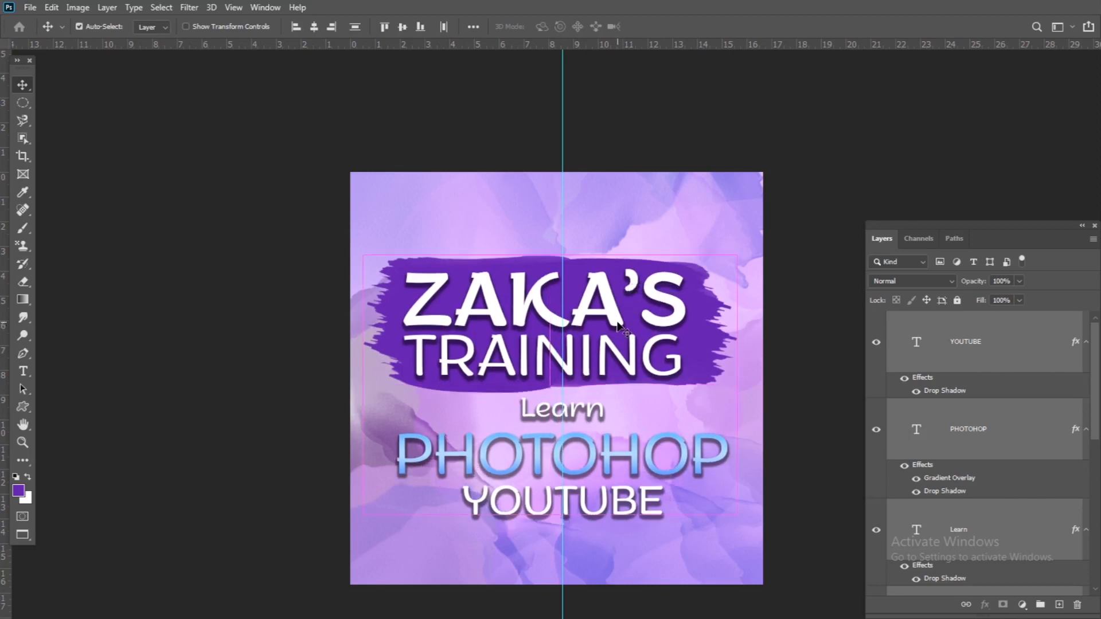
pyautogui.click(789, 319)
pyautogui.press('f')
pyautogui.press('f')
# - Add a Drop Shadow to the painted patch on Layer 2 and set its colour to white
pyautogui.scroll(-3, 978, 459)
pyautogui.click(978, 568)
pyautogui.click(984, 604)
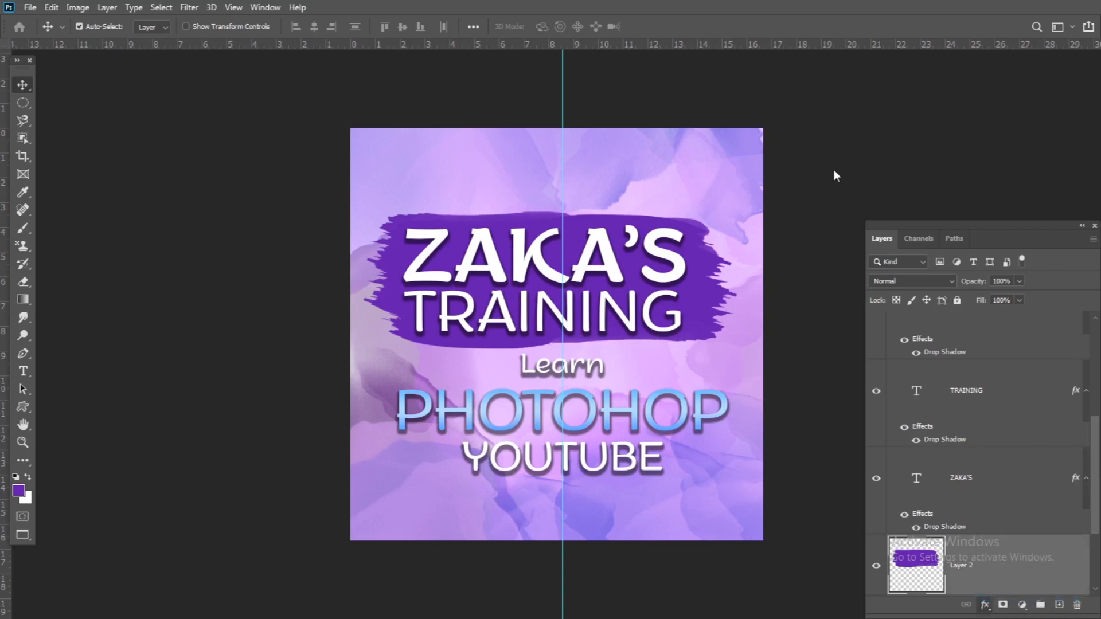
pyautogui.moveTo(786, 15); pyautogui.dragTo(974, 167)
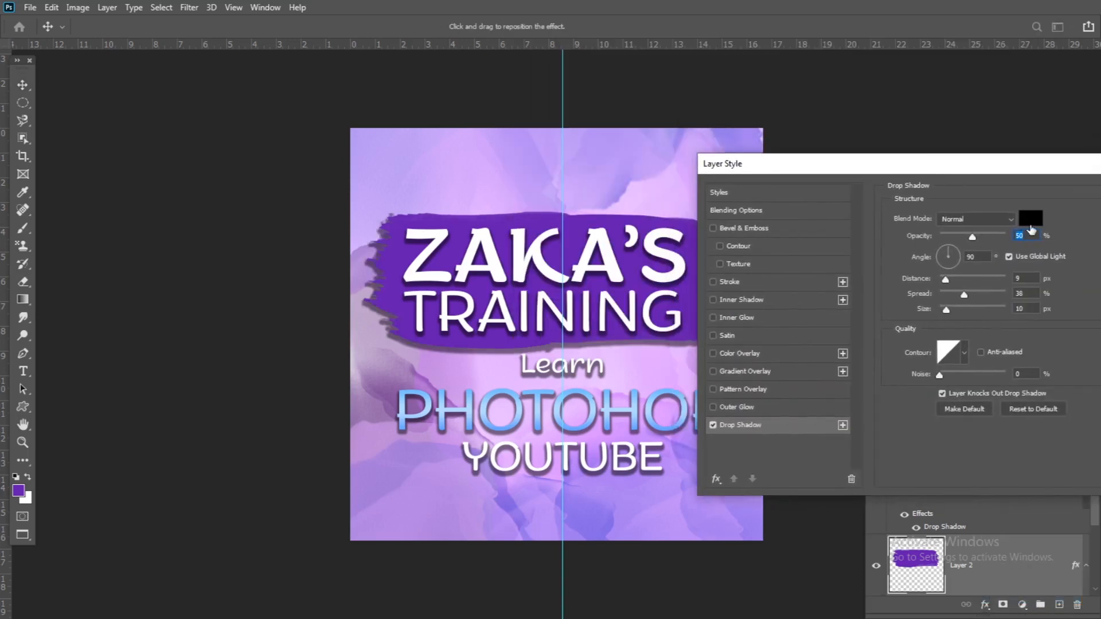
pyautogui.click(1031, 220)
pyautogui.click(704, 245)
pyautogui.click(1020, 244)
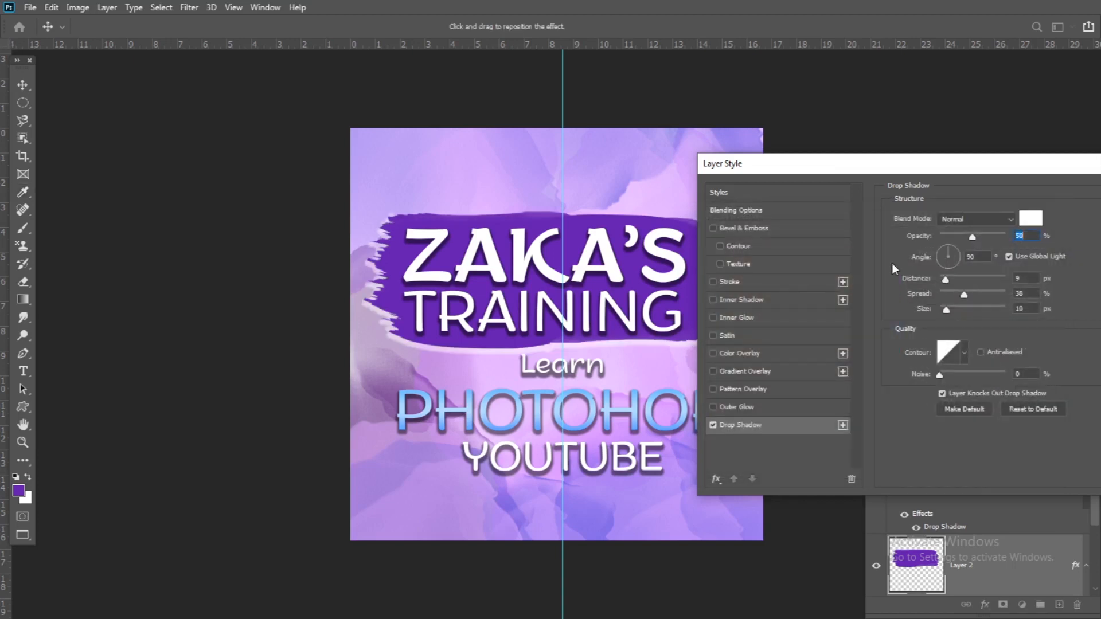
# - Darken the patch's drop shadow colour to a light grey and apply the layer style
pyautogui.click(1028, 217)
pyautogui.click(702, 301)
pyautogui.moveTo(701, 304); pyautogui.dragTo(693, 266)
pyautogui.click(1016, 239)
pyautogui.moveTo(898, 170); pyautogui.dragTo(860, 187)
pyautogui.moveTo(971, 181); pyautogui.dragTo(779, 186)
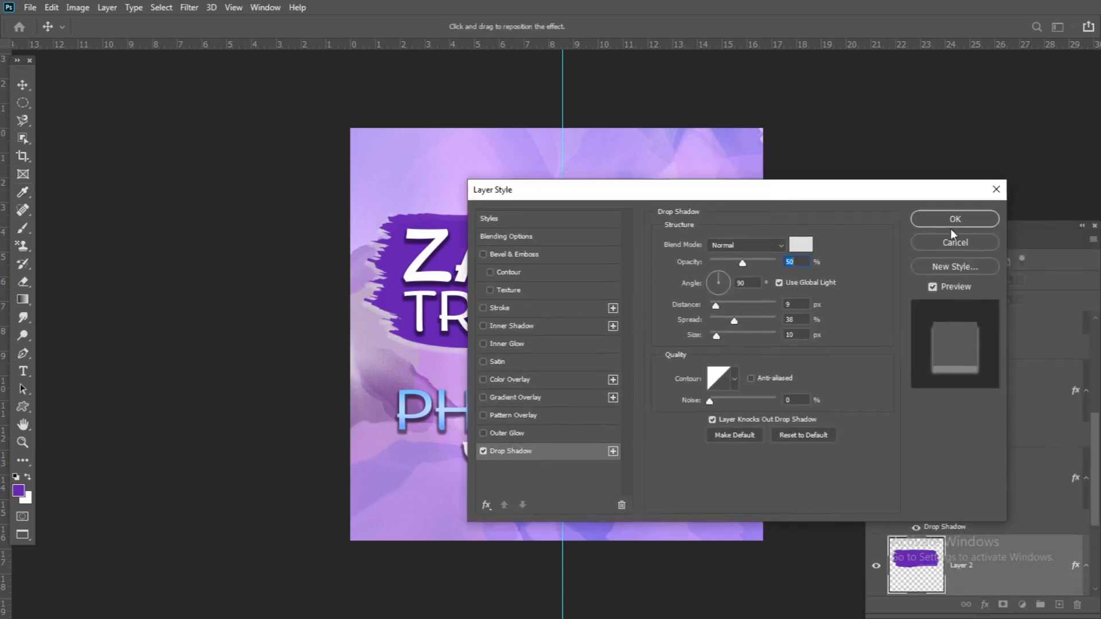
pyautogui.click(955, 221)
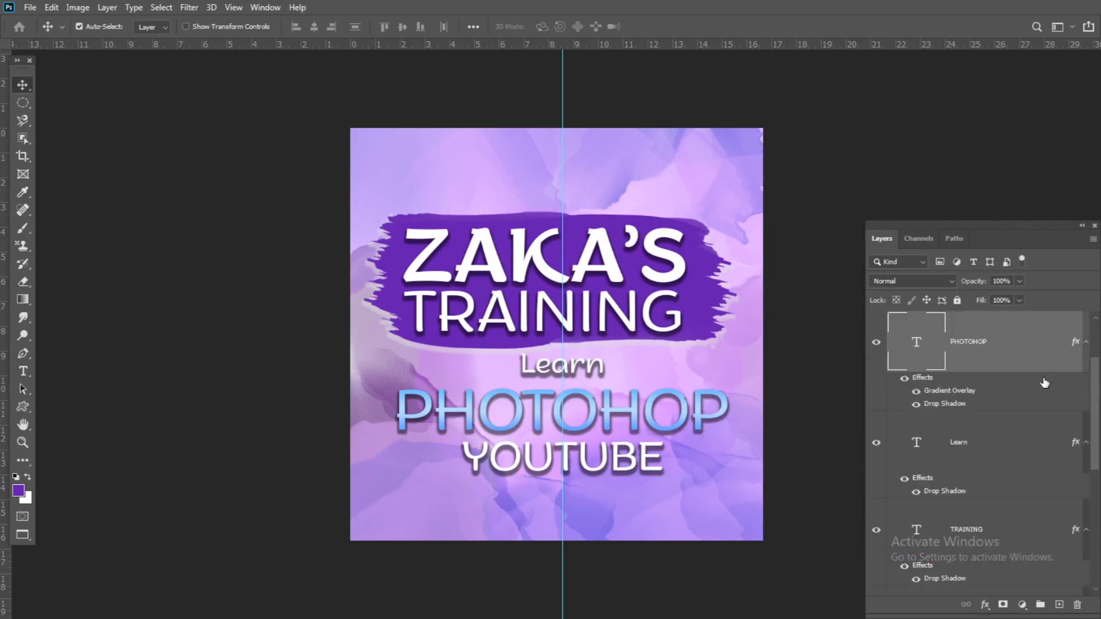
# - Try a white (ffffff) drop shadow colour on the PHOTOHOP text
pyautogui.doubleClick(966, 405)
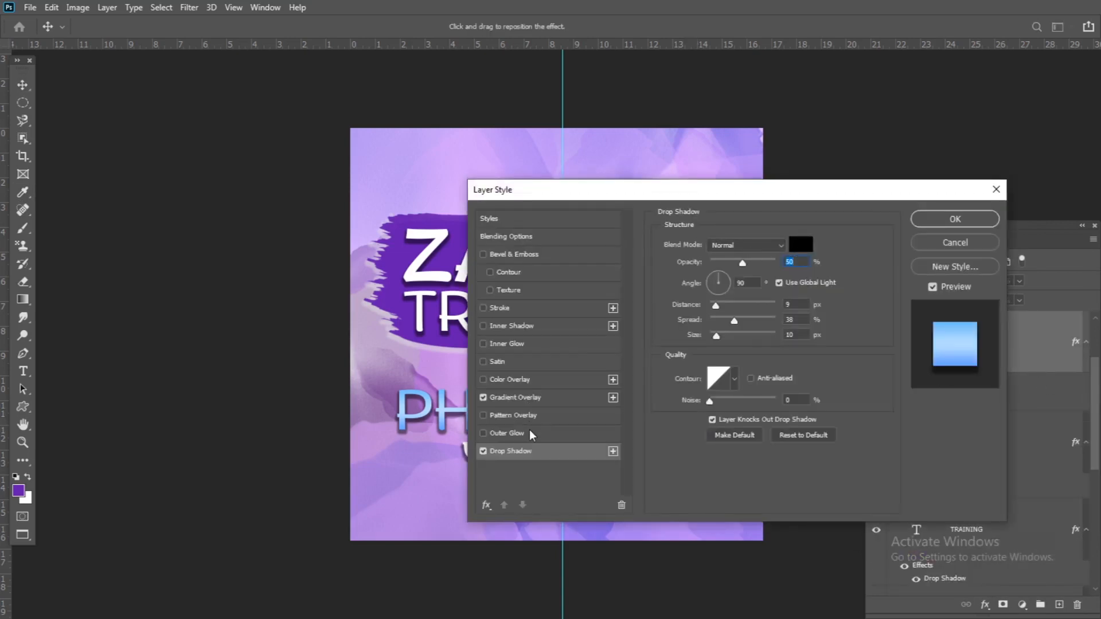
pyautogui.click(800, 244)
pyautogui.write('ffffff')
pyautogui.moveTo(744, 213); pyautogui.dragTo(811, 229)
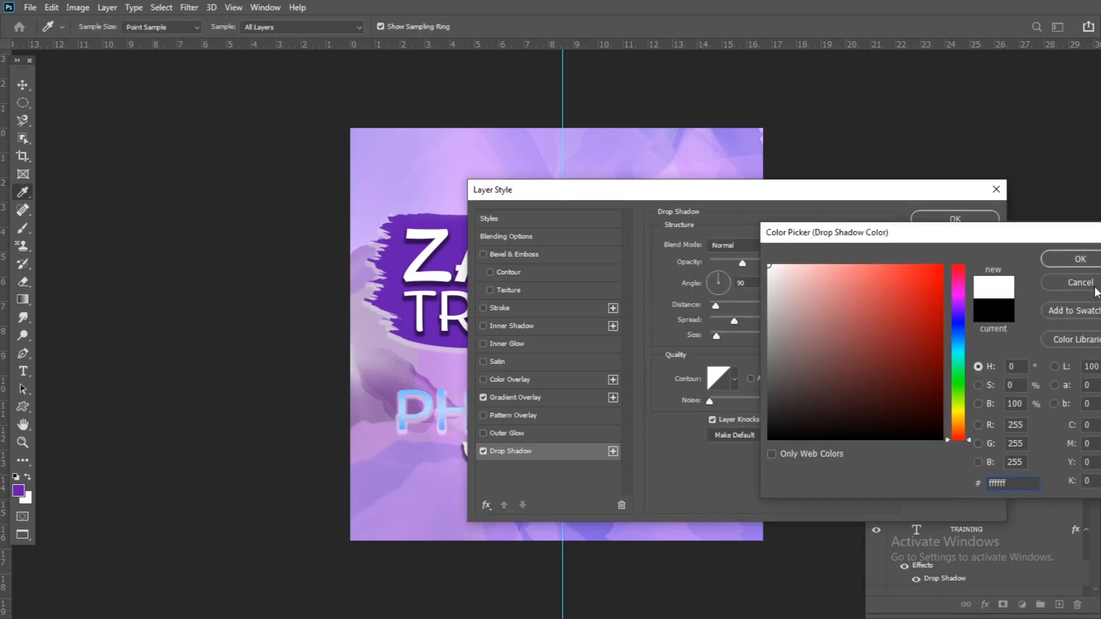
pyautogui.click(1080, 288)
pyautogui.click(955, 243)
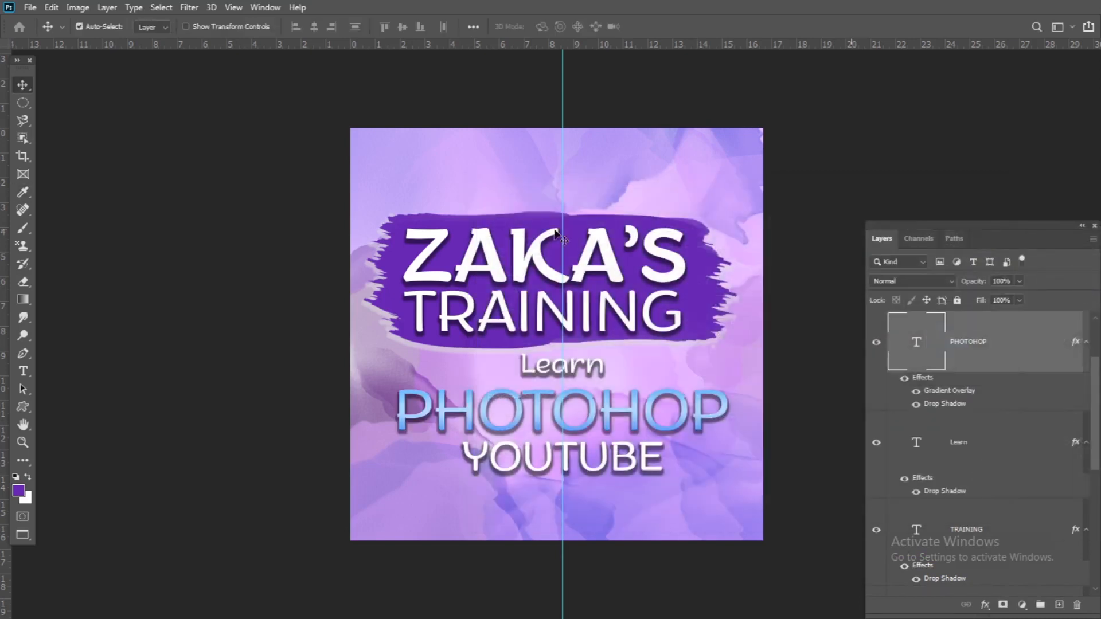
# - Try the Bold font style on the PHOTOHOP text, preview it full screen and undo the change
pyautogui.click(23, 370)
pyautogui.doubleClick(497, 405)
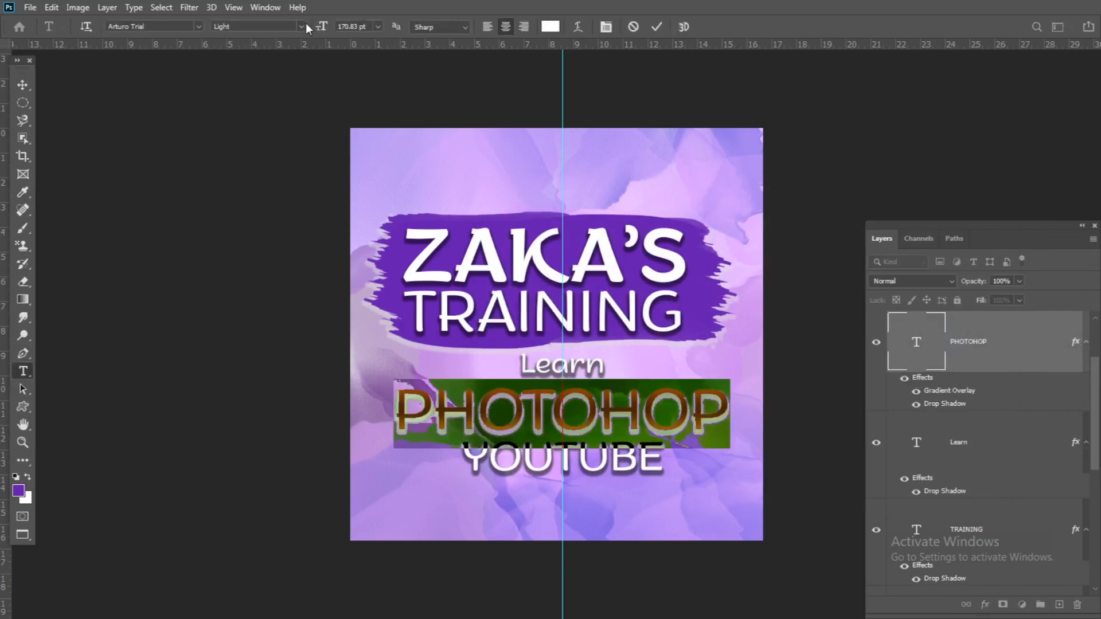
pyautogui.click(258, 26)
pyautogui.click(250, 111)
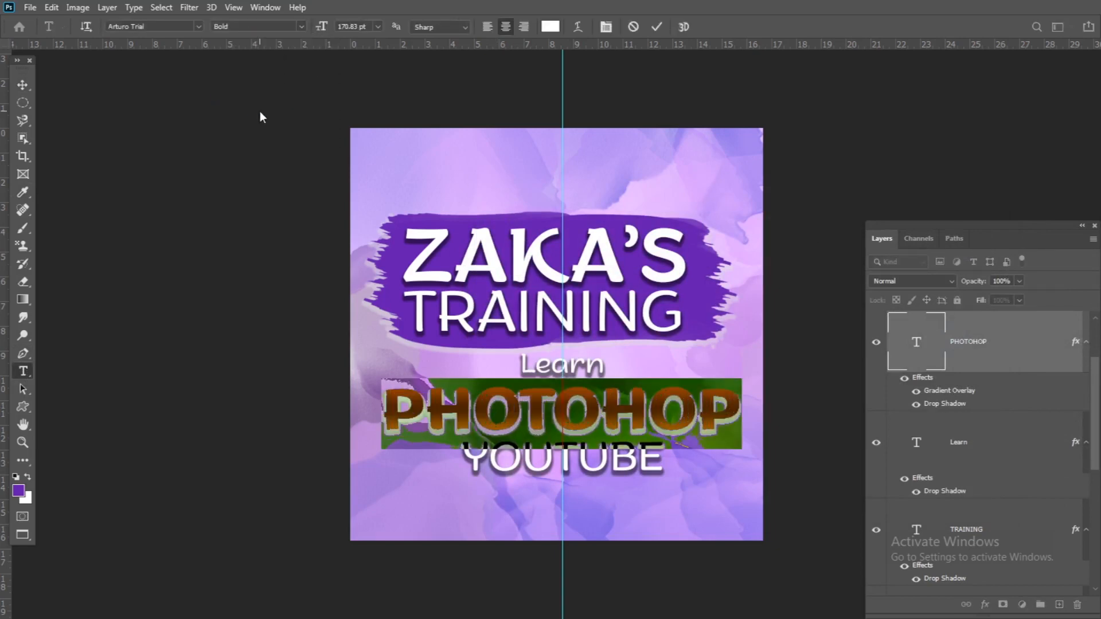
pyautogui.click(23, 84)
pyautogui.press('f')
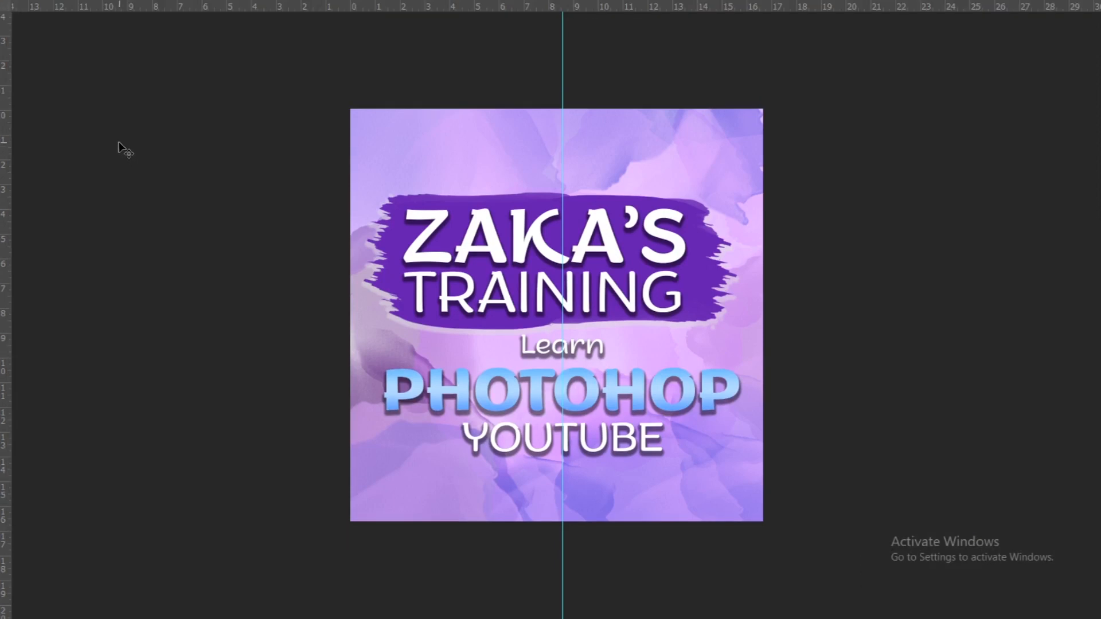
pyautogui.press('f')
pyautogui.hotkey('ctrl', 'z')
pyautogui.press('f')
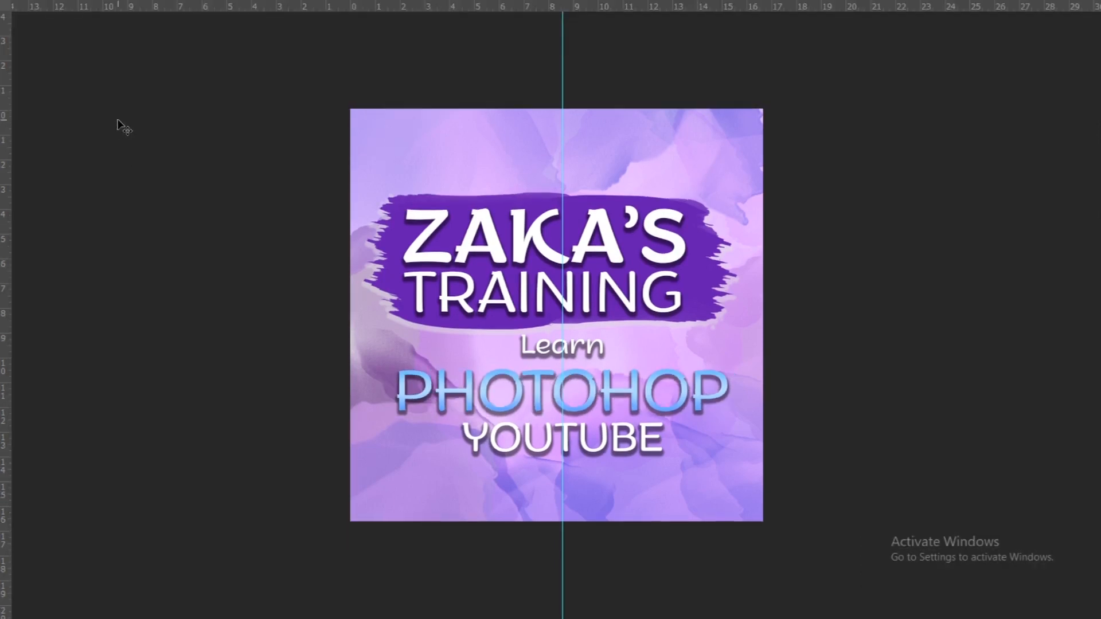
pyautogui.hotkey('ctrl', '+')
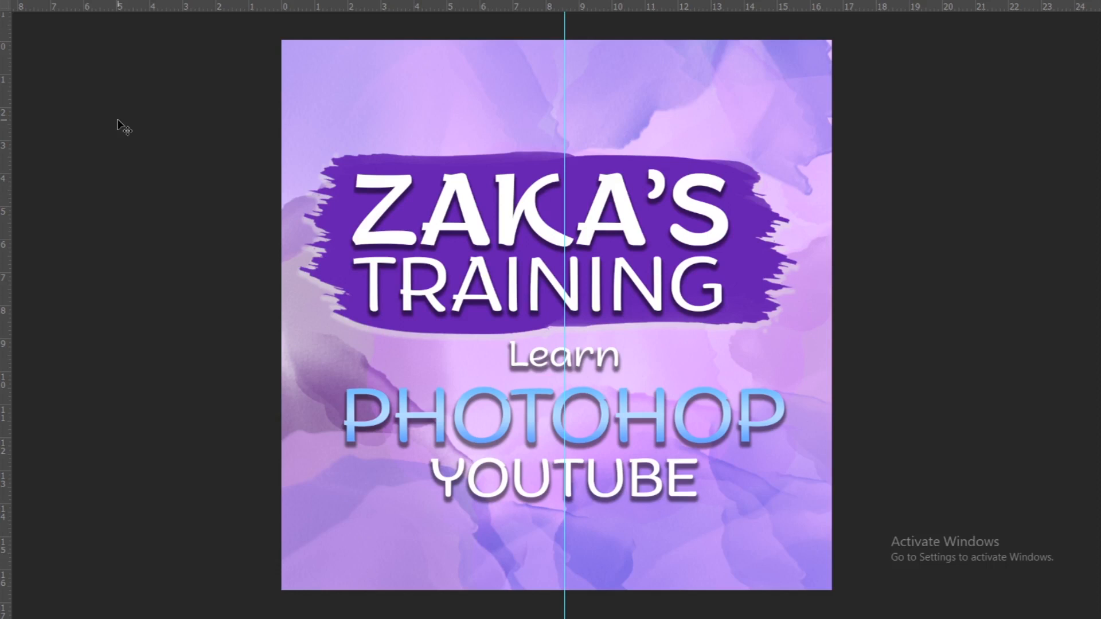
pyautogui.press('Tab')
pyautogui.click(23, 371)
pyautogui.doubleClick(414, 446)
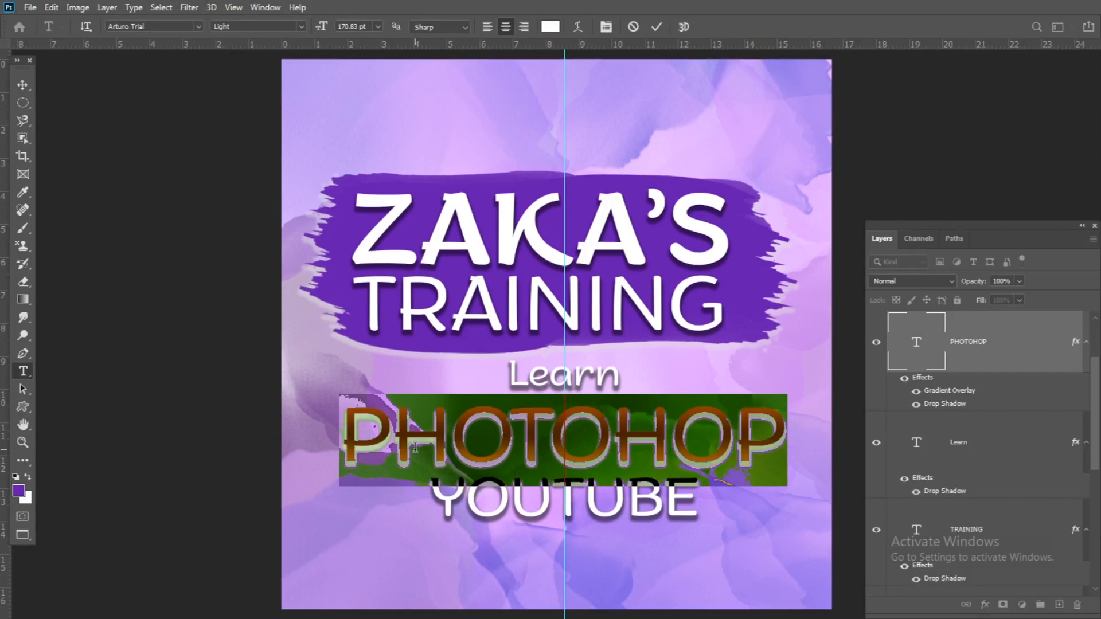
pyautogui.click(23, 85)
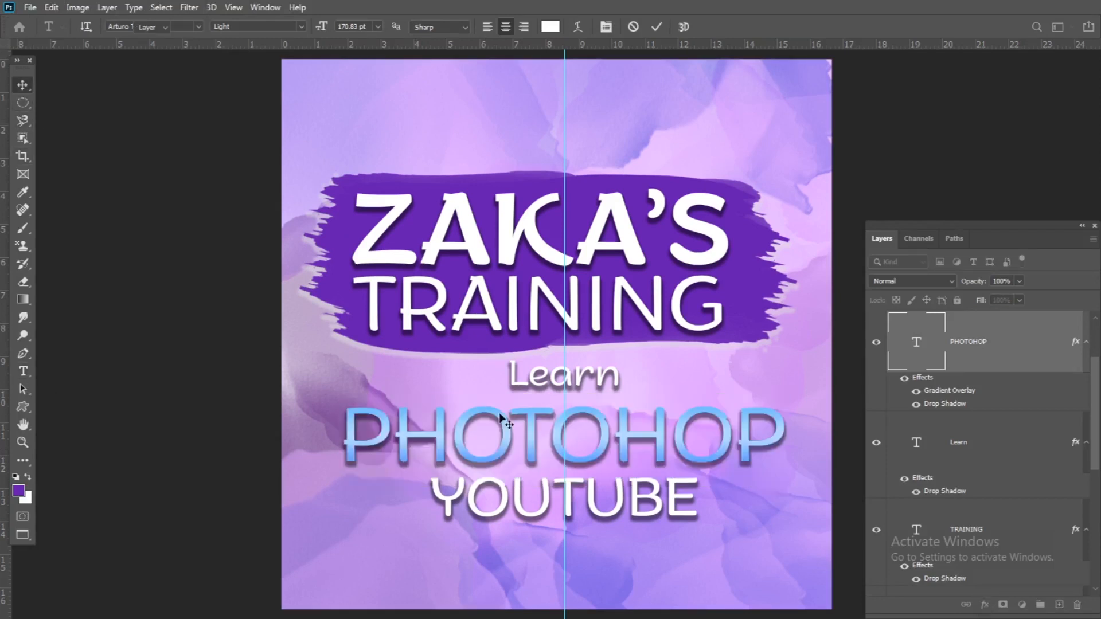